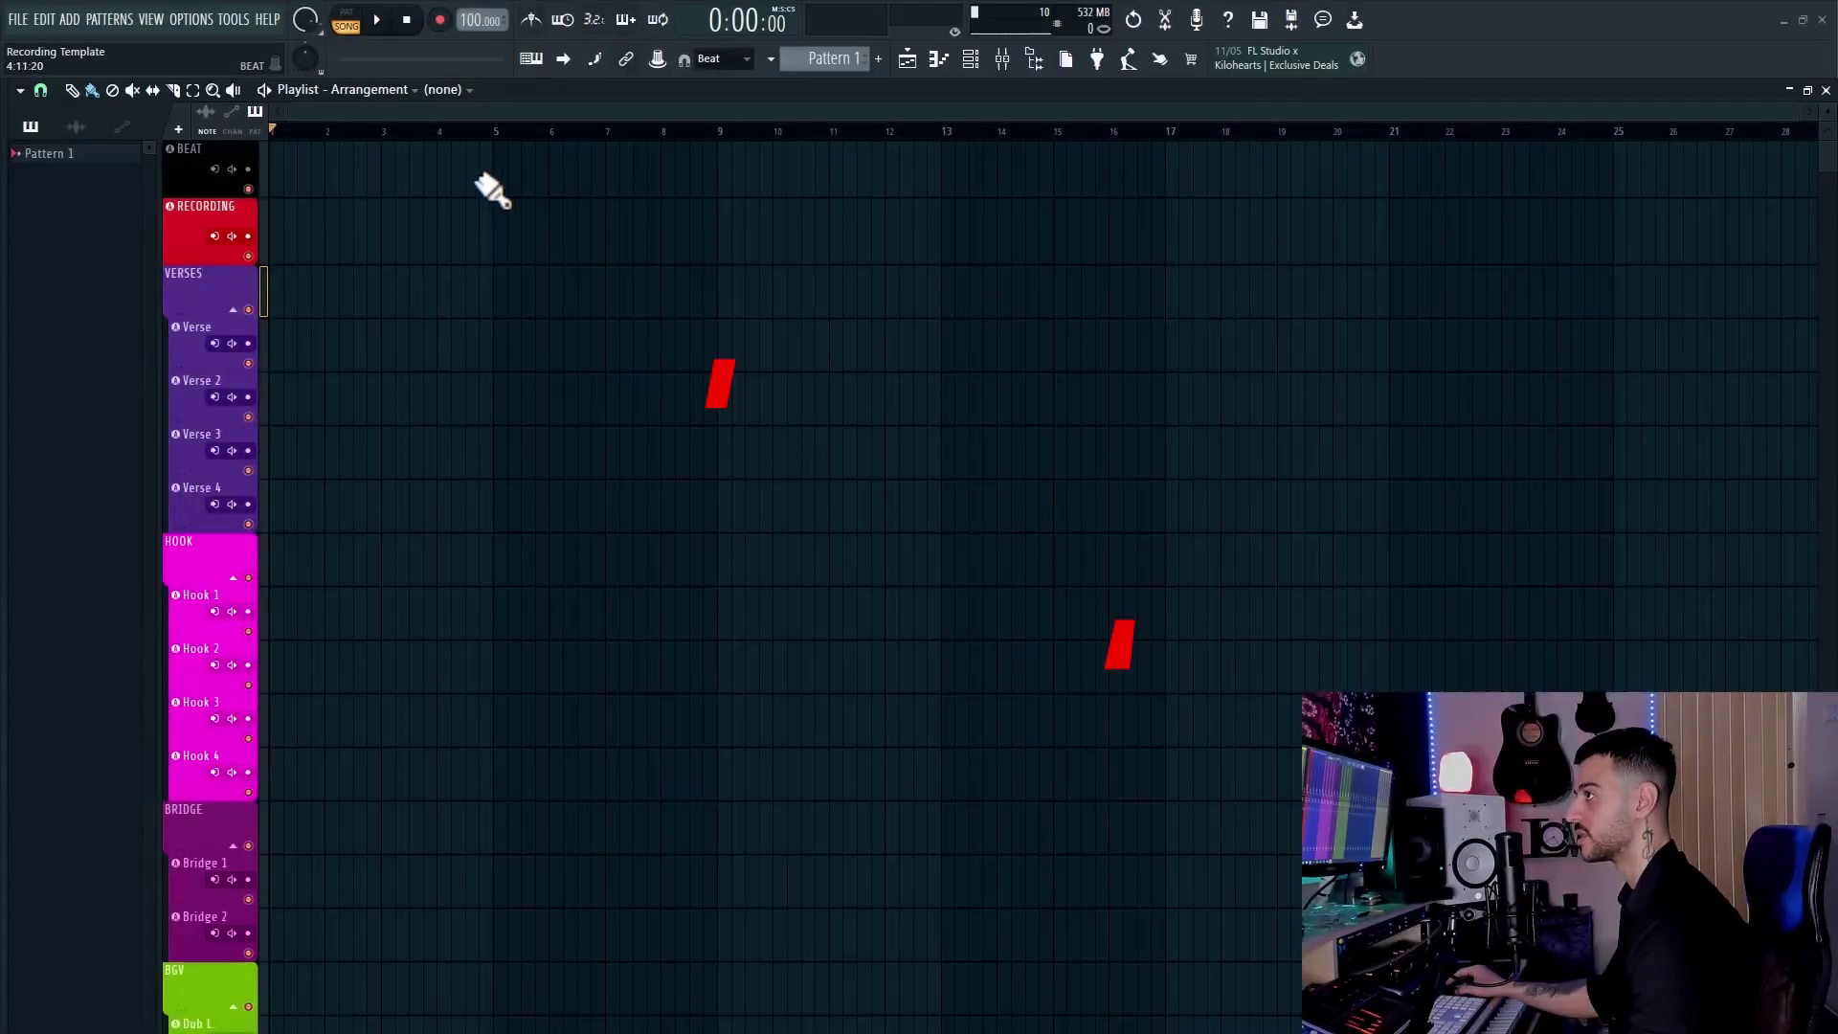
Shrink the BEAT track, drop the Pass It Down MP3 onto it, and set the tempo to 163 BPM.
{"action": "left_click_drag", "start_coordinate": [195, 190], "coordinate": [195, 187]}
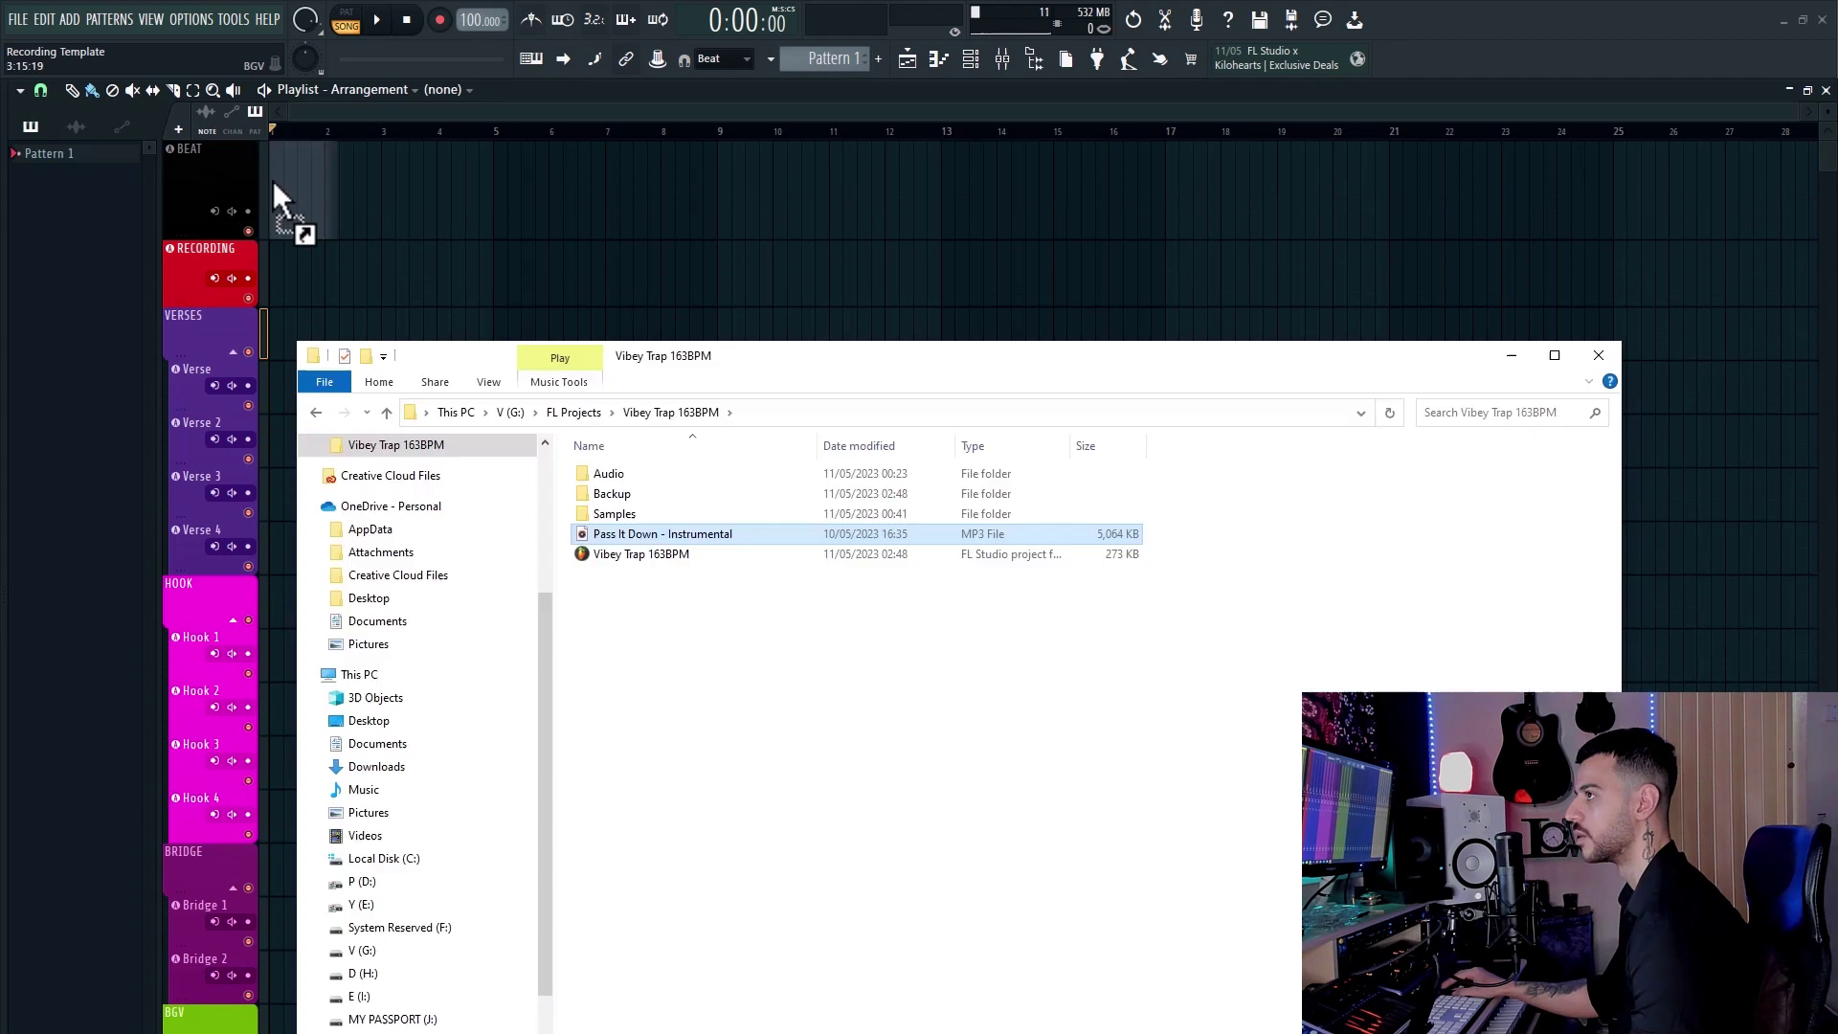
{"action": "left_click_drag", "start_coordinate": [273, 180], "coordinate": [273, 180]}
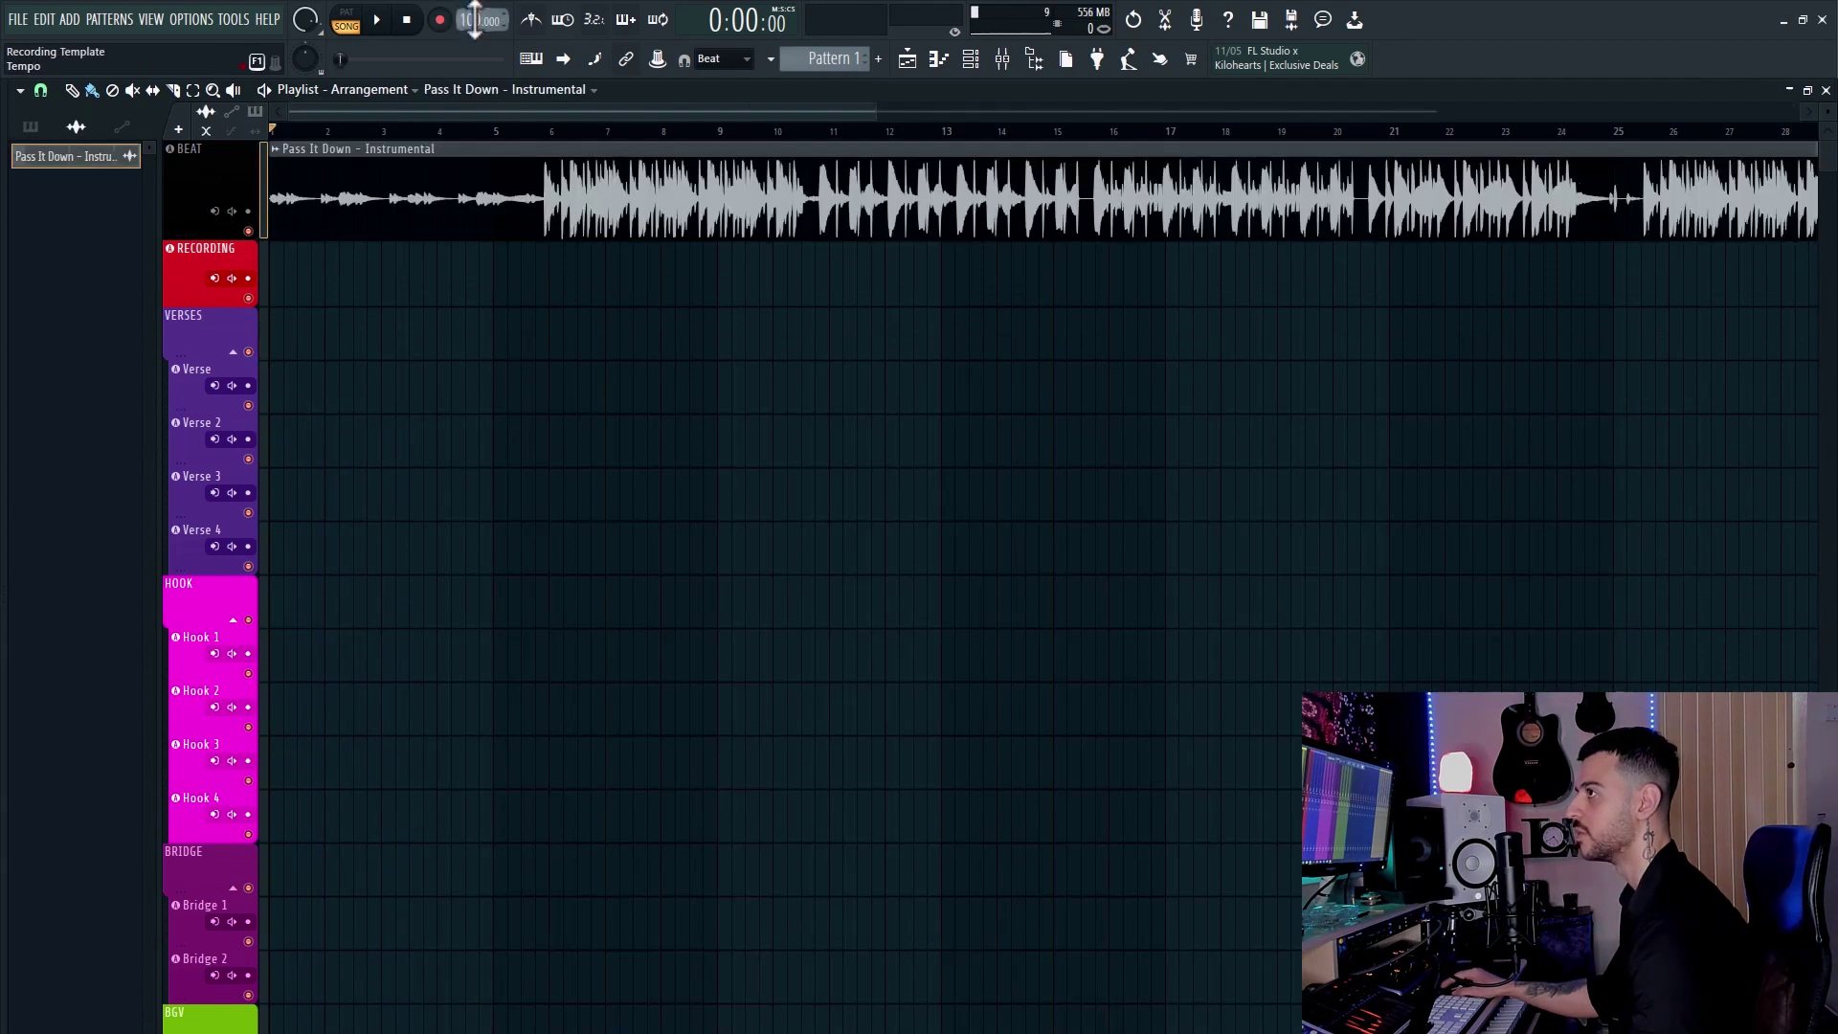
{"action": "left_click_drag", "start_coordinate": [473, 19], "coordinate": [473, 2]}
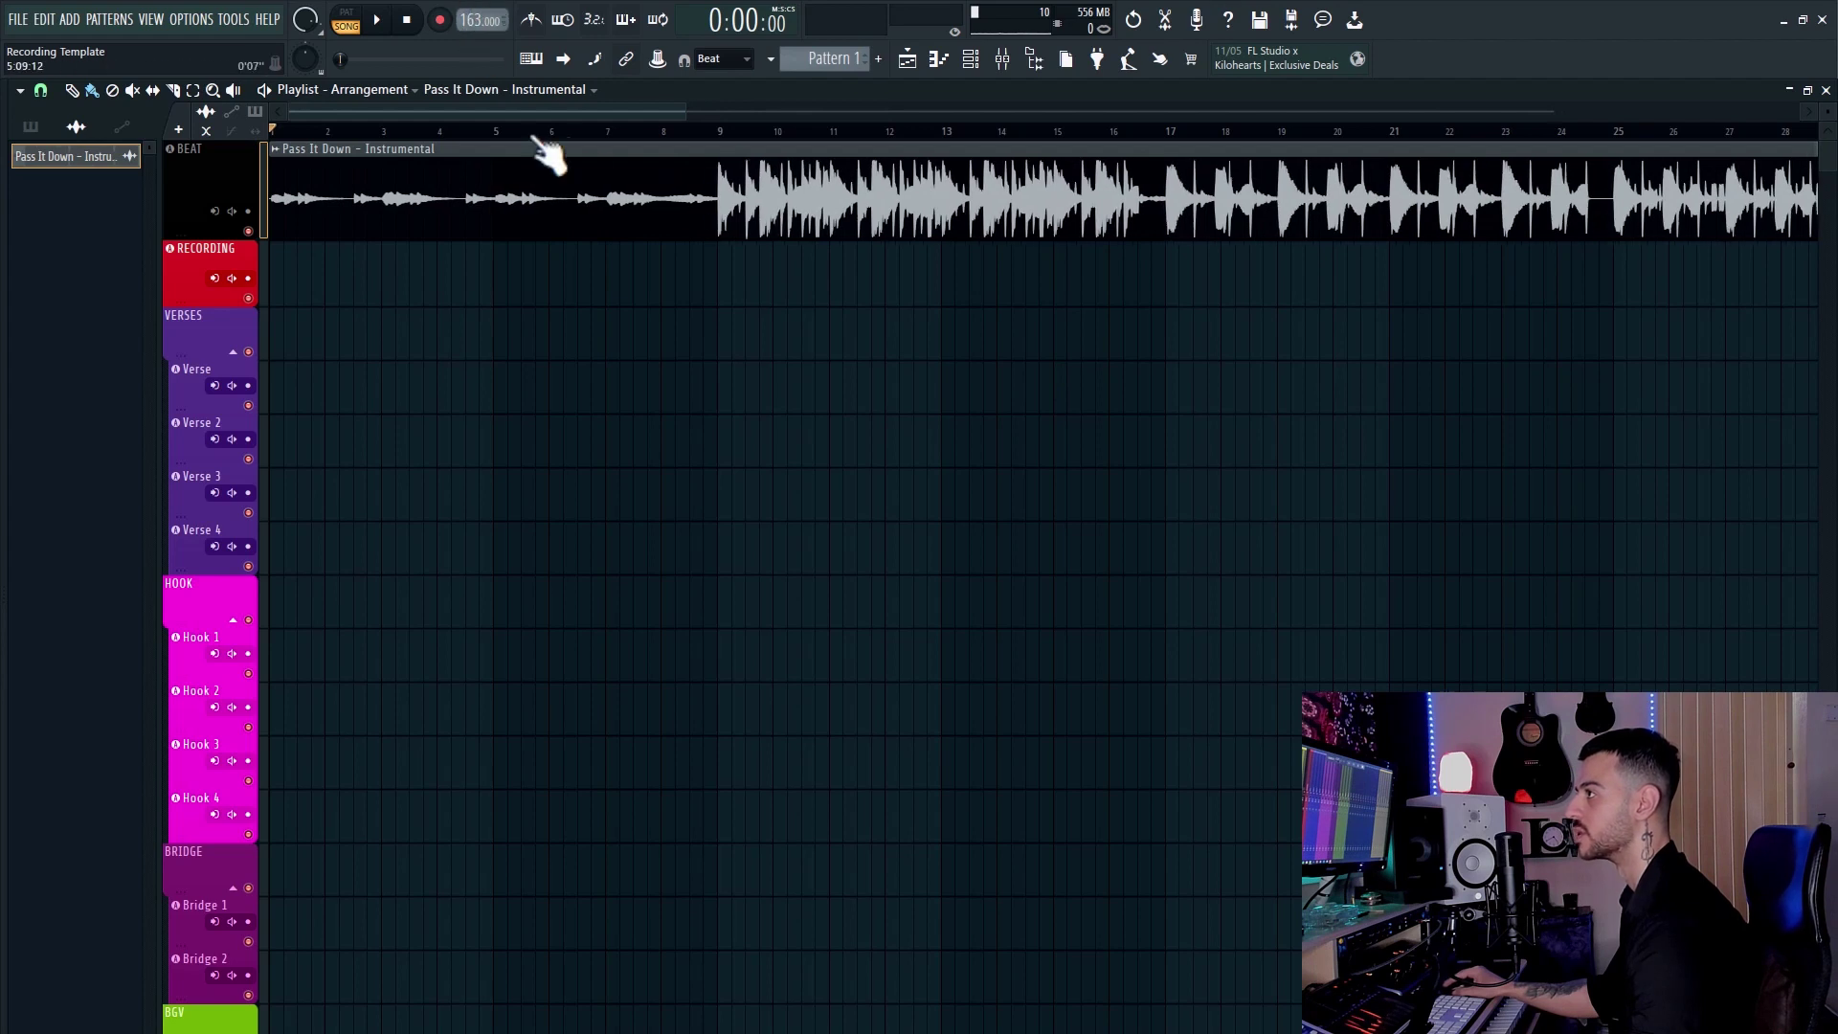
Check the RECORDING track's audio input choices and dismiss the list unchanged.
{"action": "scroll", "coordinate": [574, 259], "scroll_direction": "down", "scroll_amount": 1}
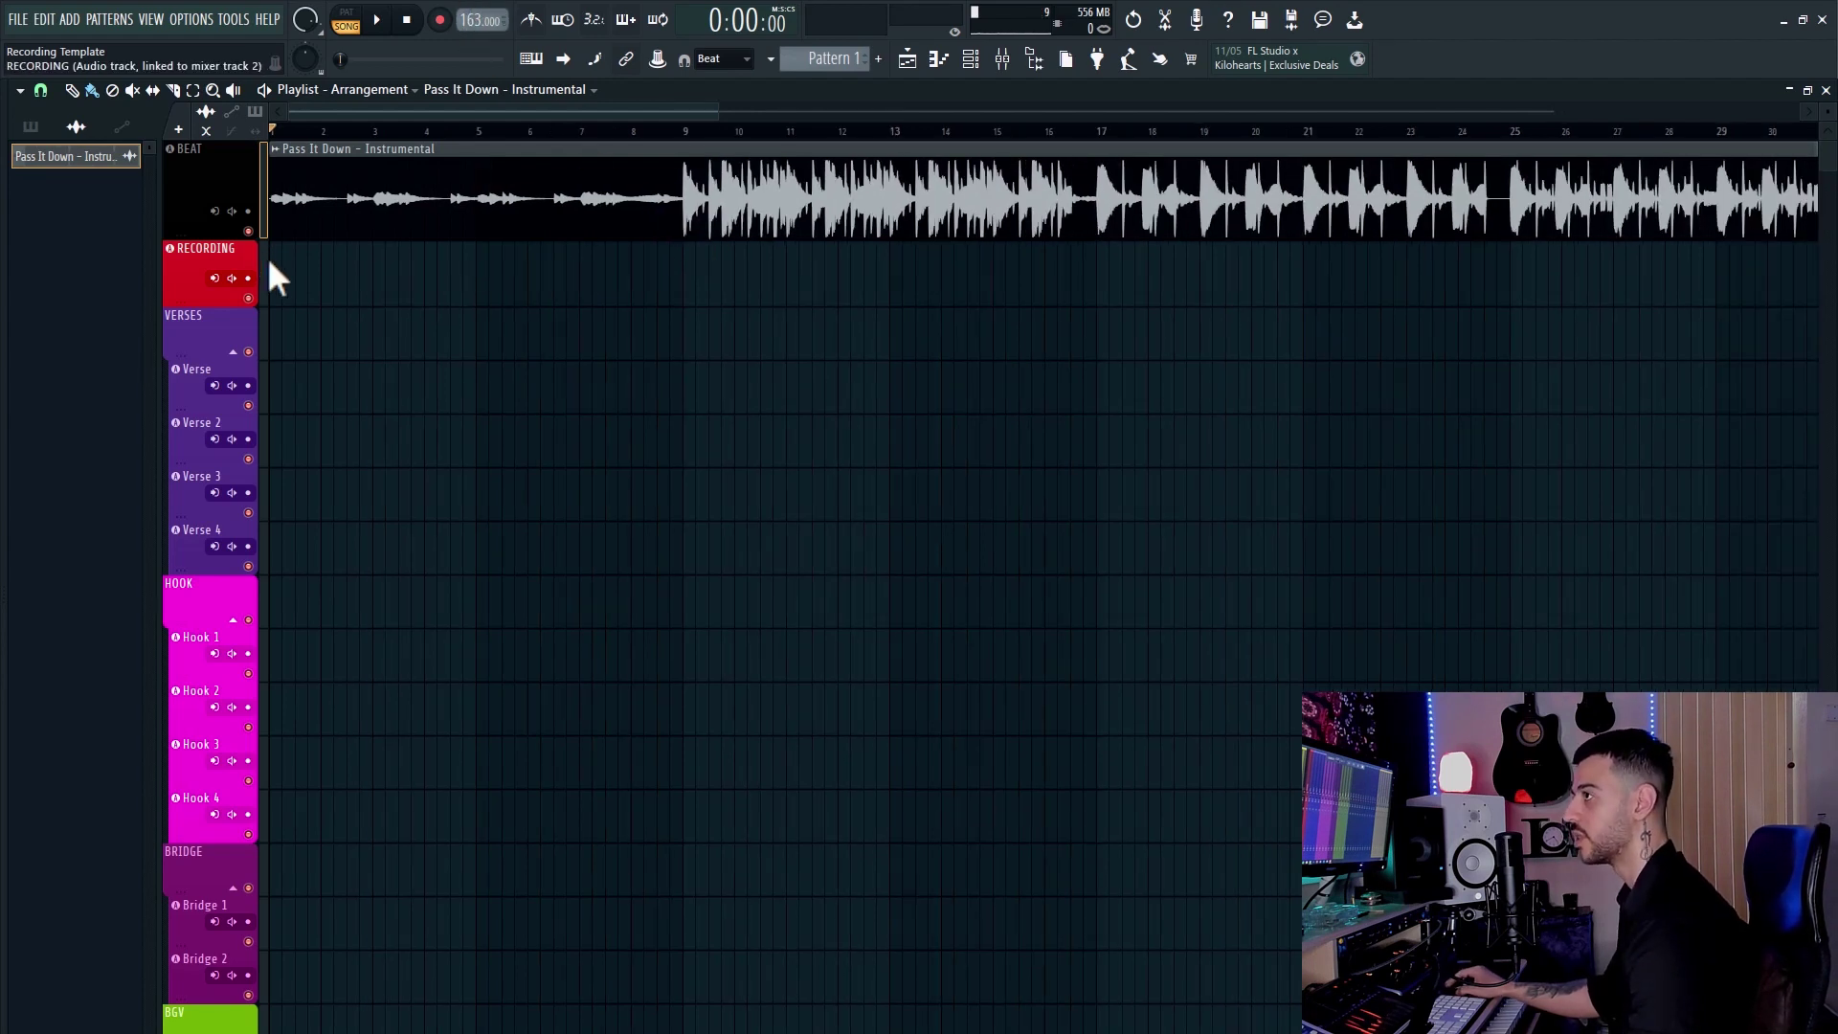
{"action": "left_click", "coordinate": [215, 279]}
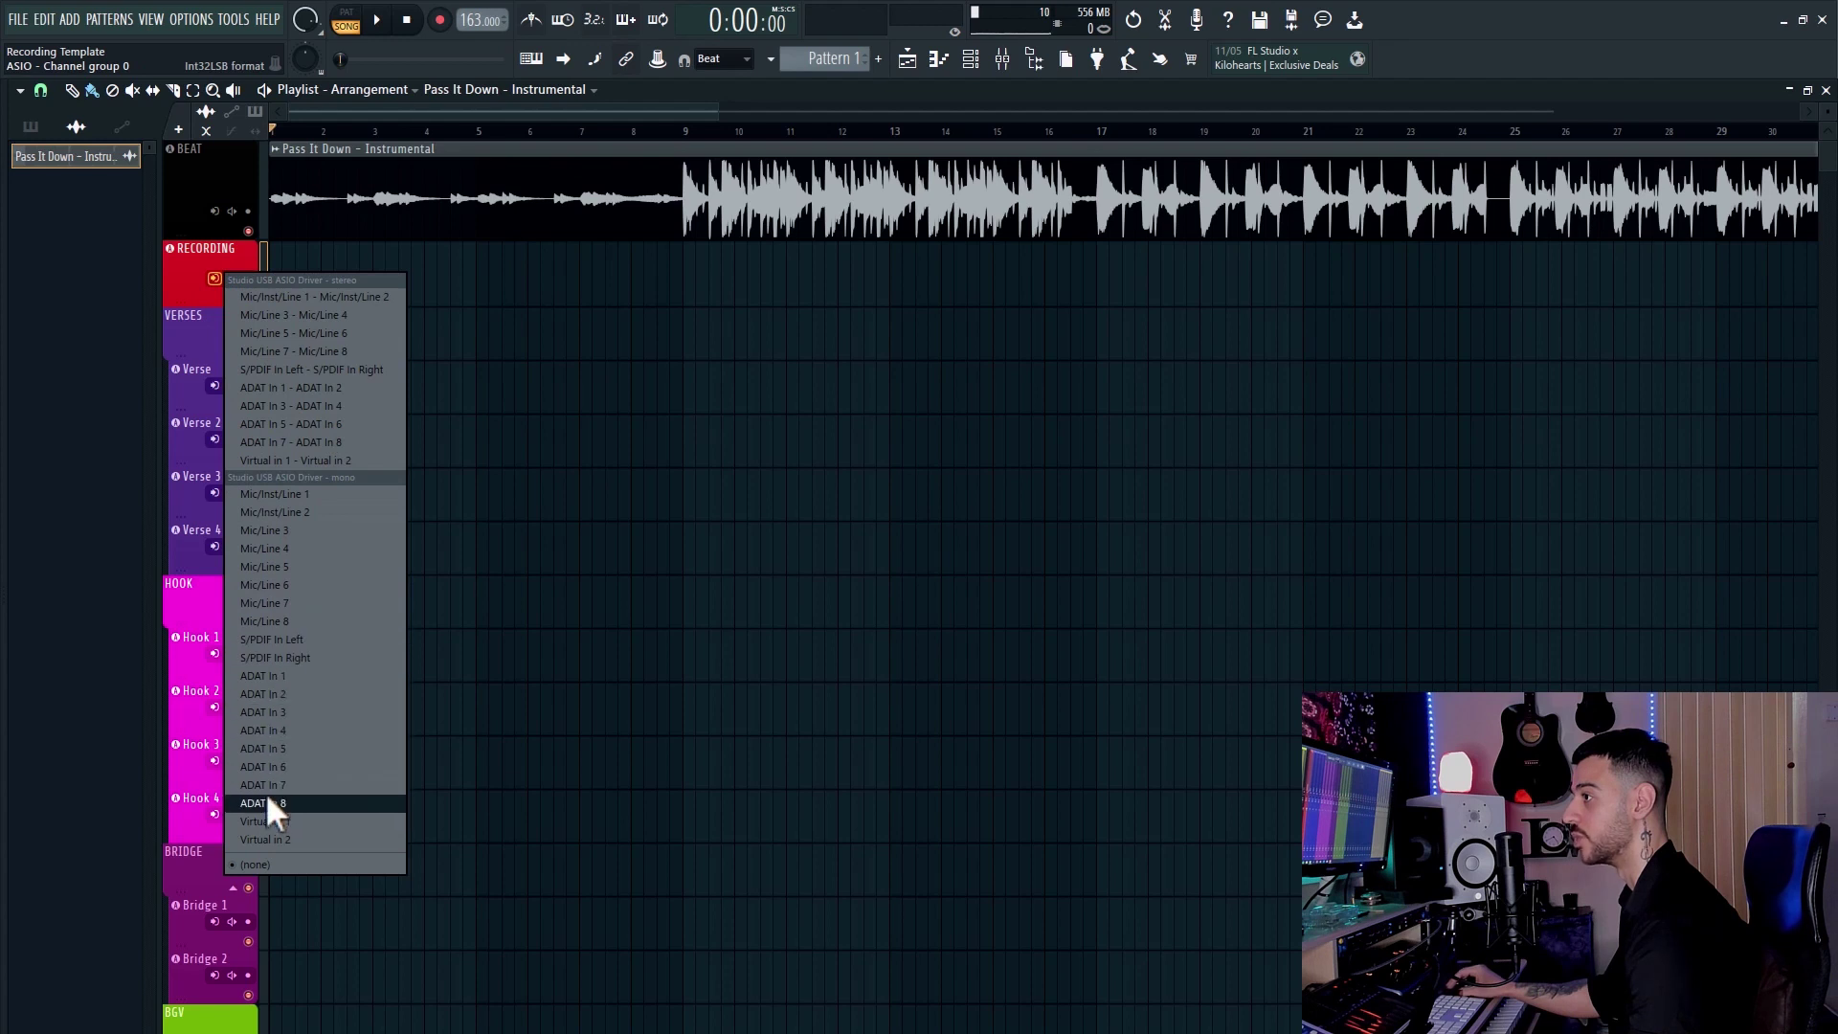
{"action": "left_click", "coordinate": [116, 323]}
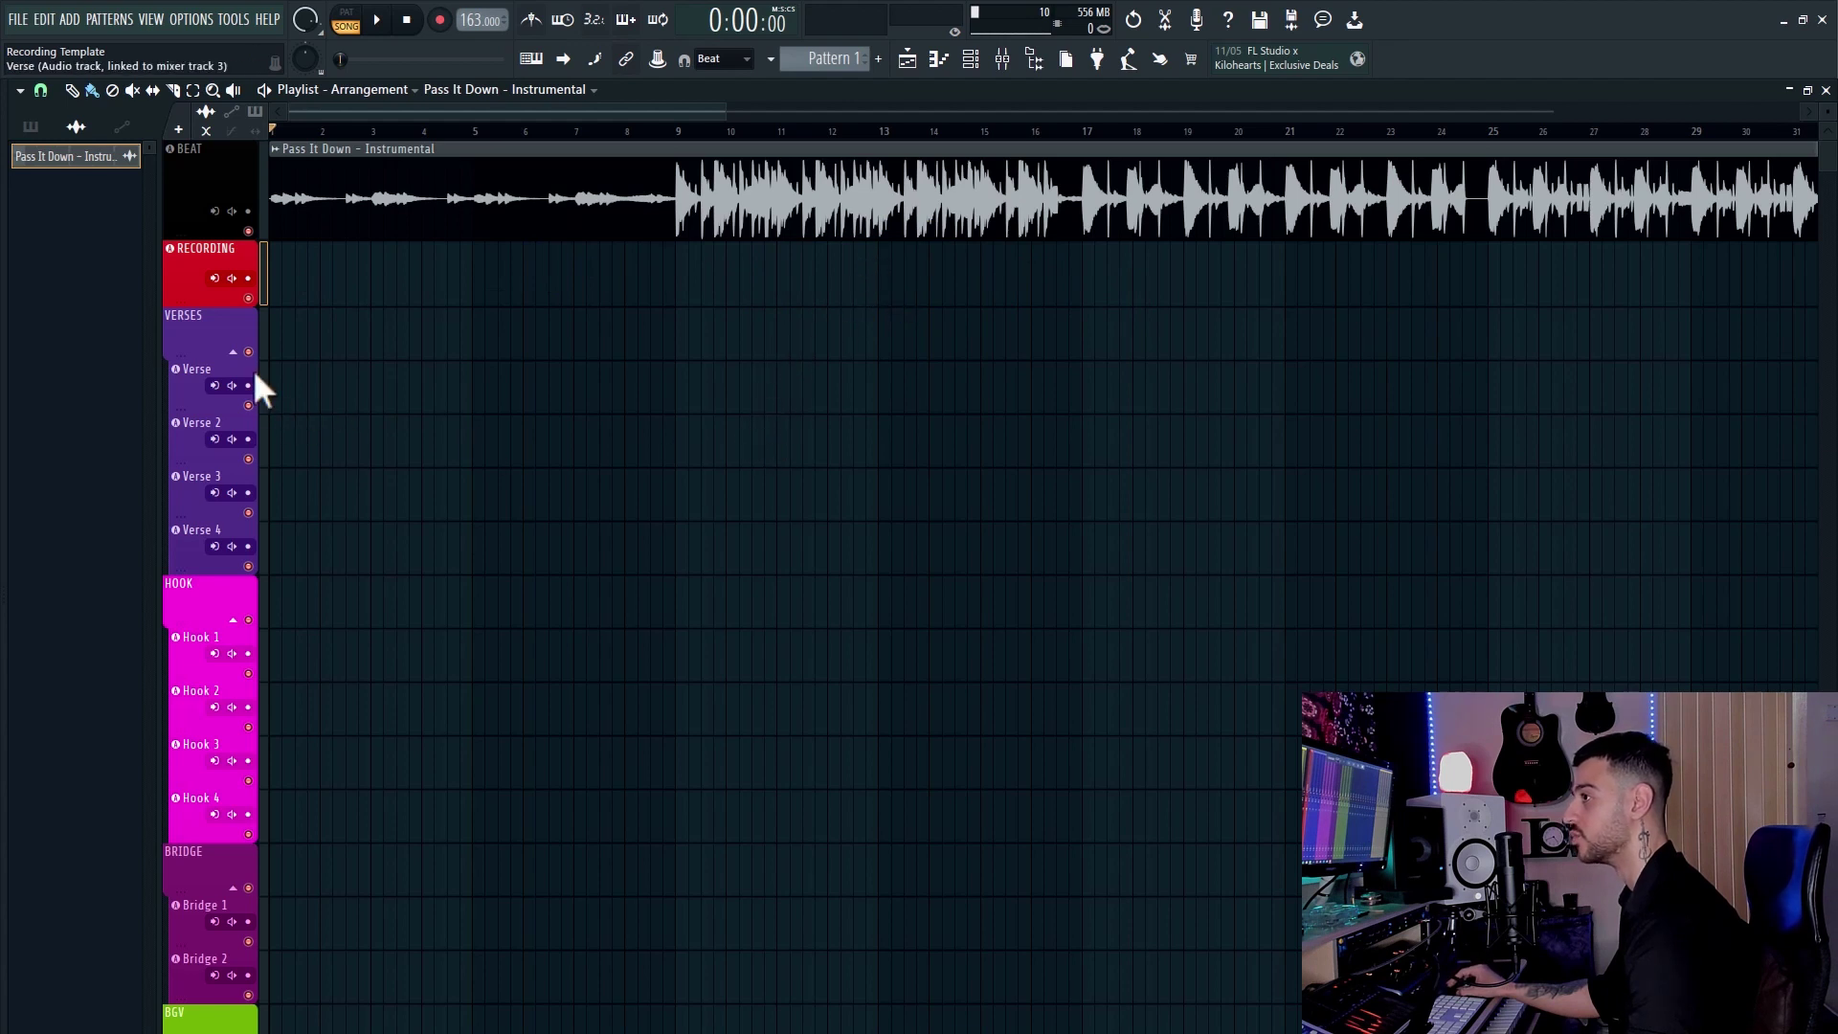
Move the playhead to around bar 17, then fold and unfold the VERSES and HOOK groups.
{"action": "left_click_drag", "start_coordinate": [833, 196], "coordinate": [1090, 152]}
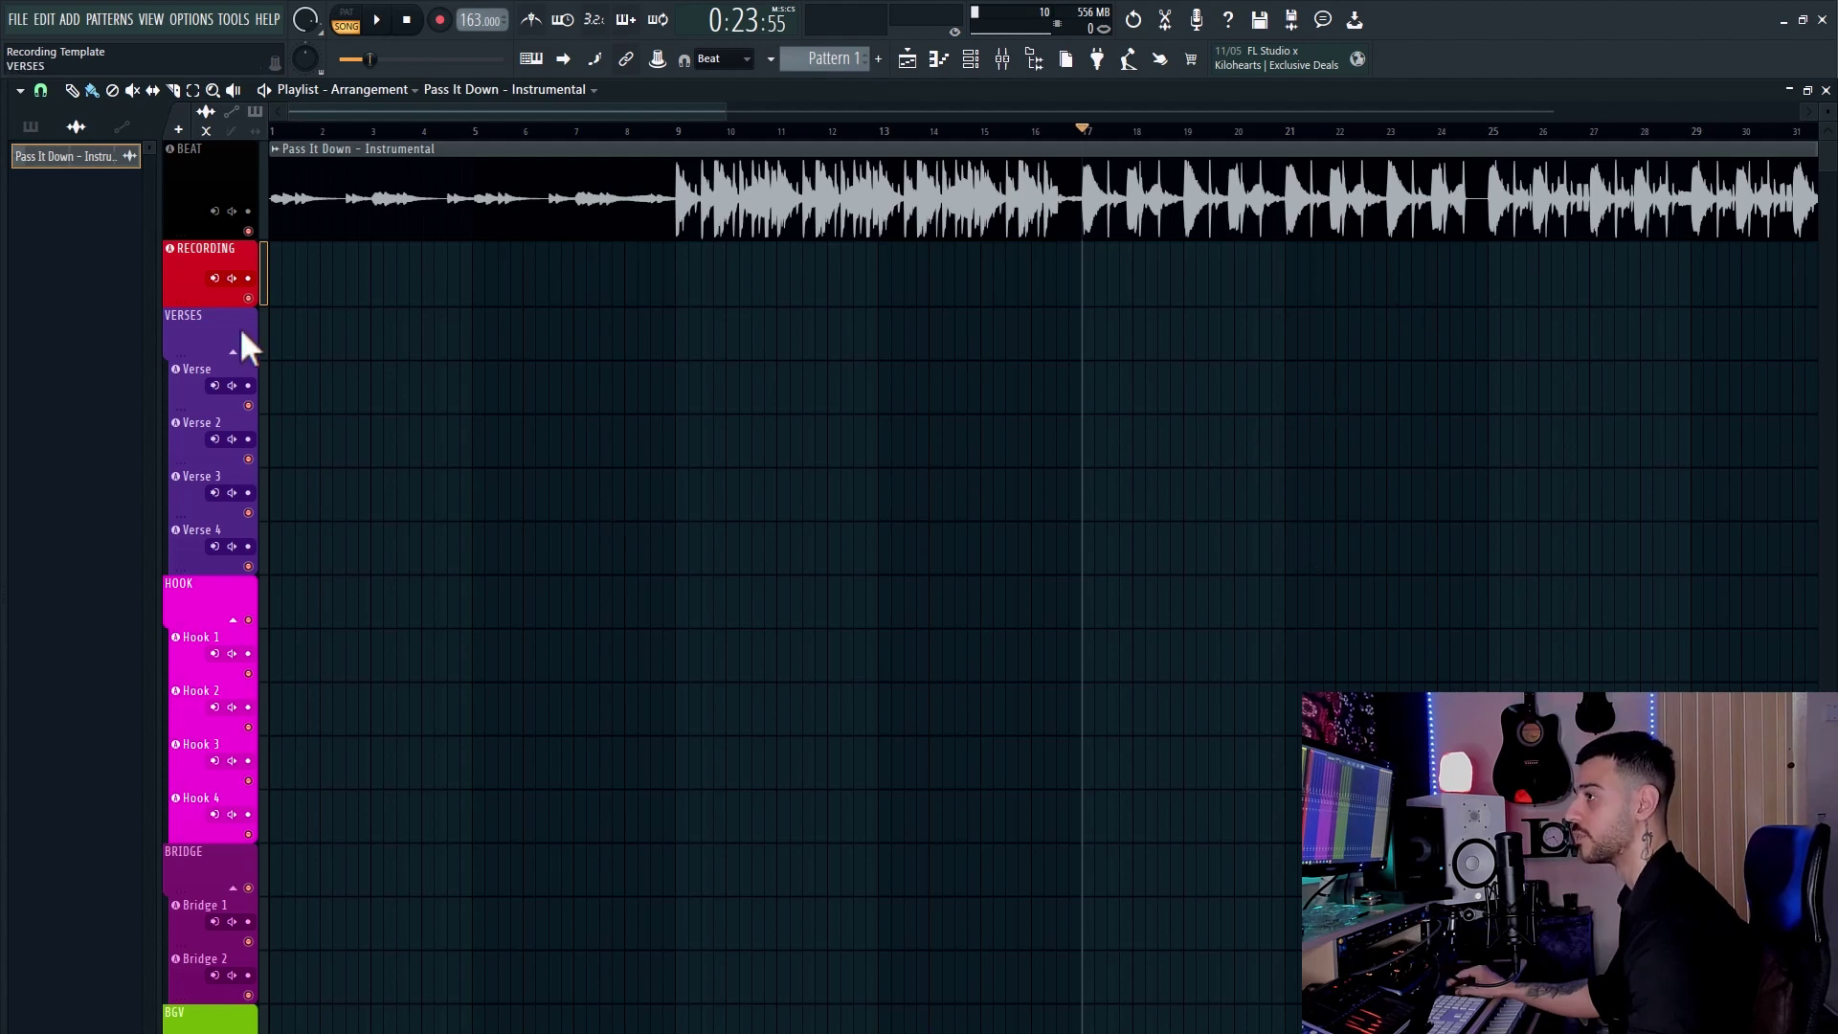
{"action": "left_click", "coordinate": [233, 352]}
{"action": "left_click", "coordinate": [233, 353]}
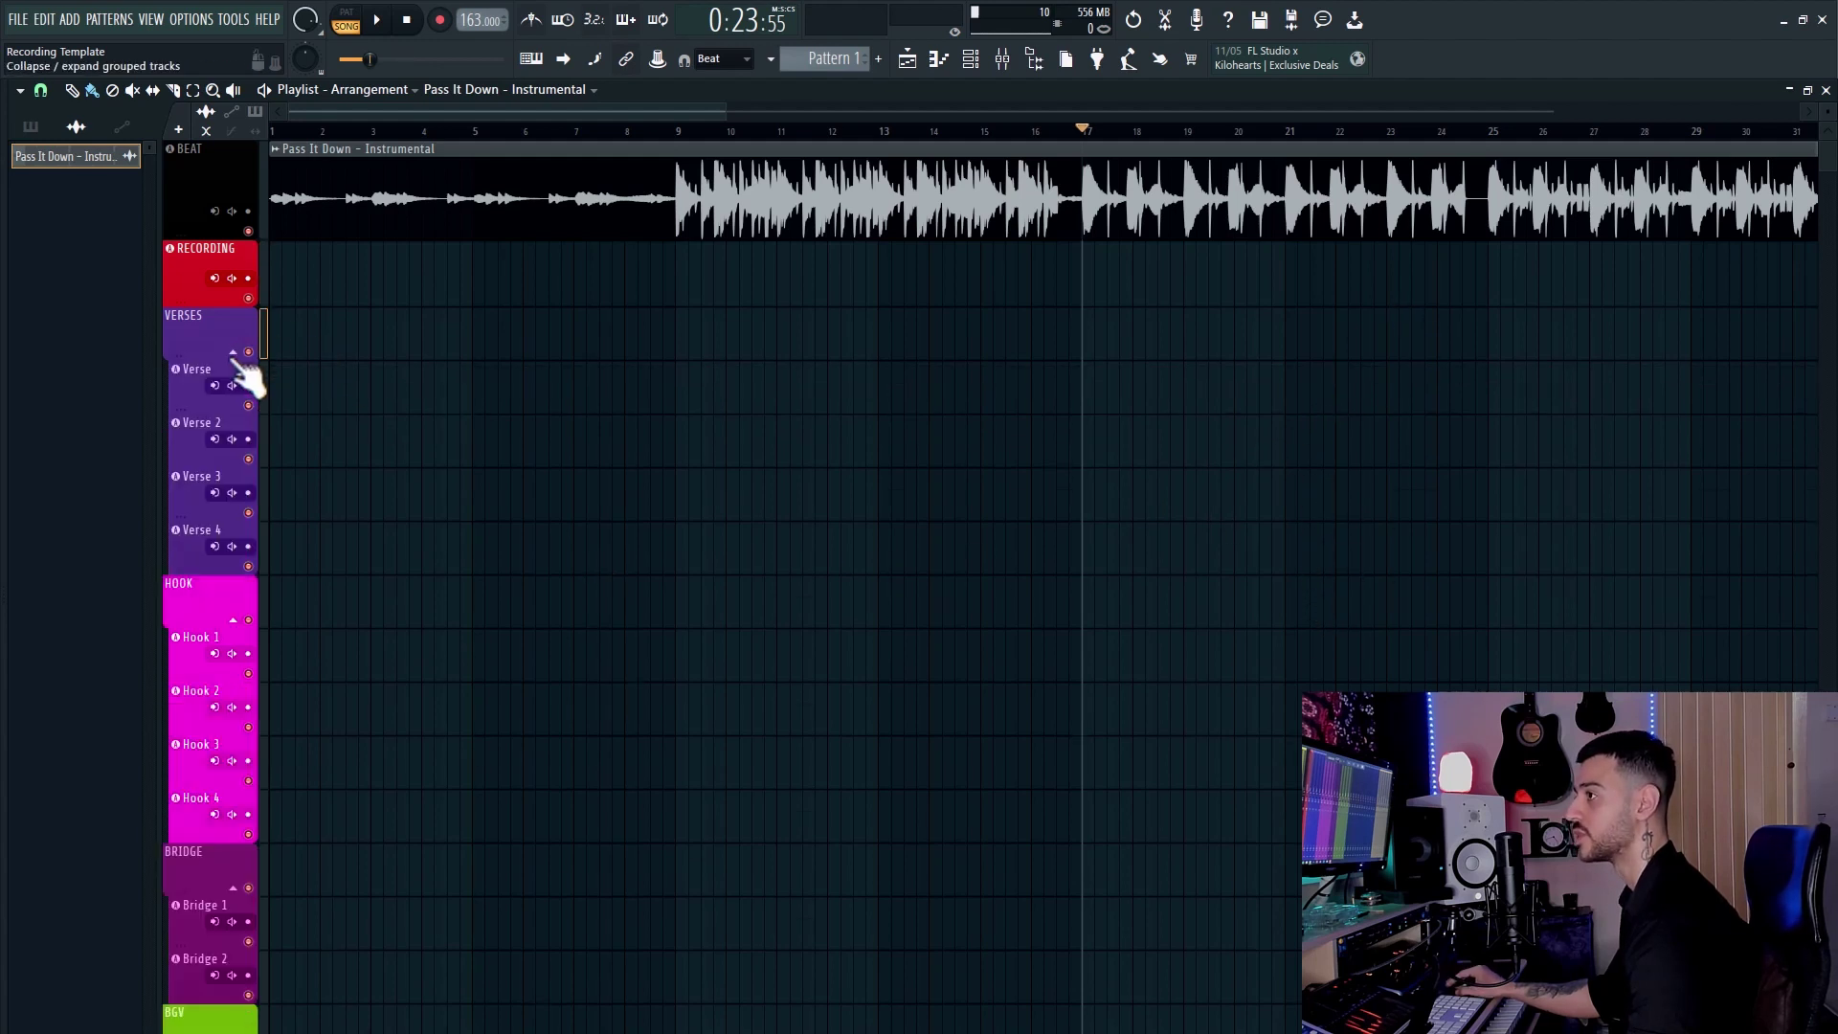
{"action": "left_click", "coordinate": [233, 621]}
{"action": "left_click", "coordinate": [234, 620]}
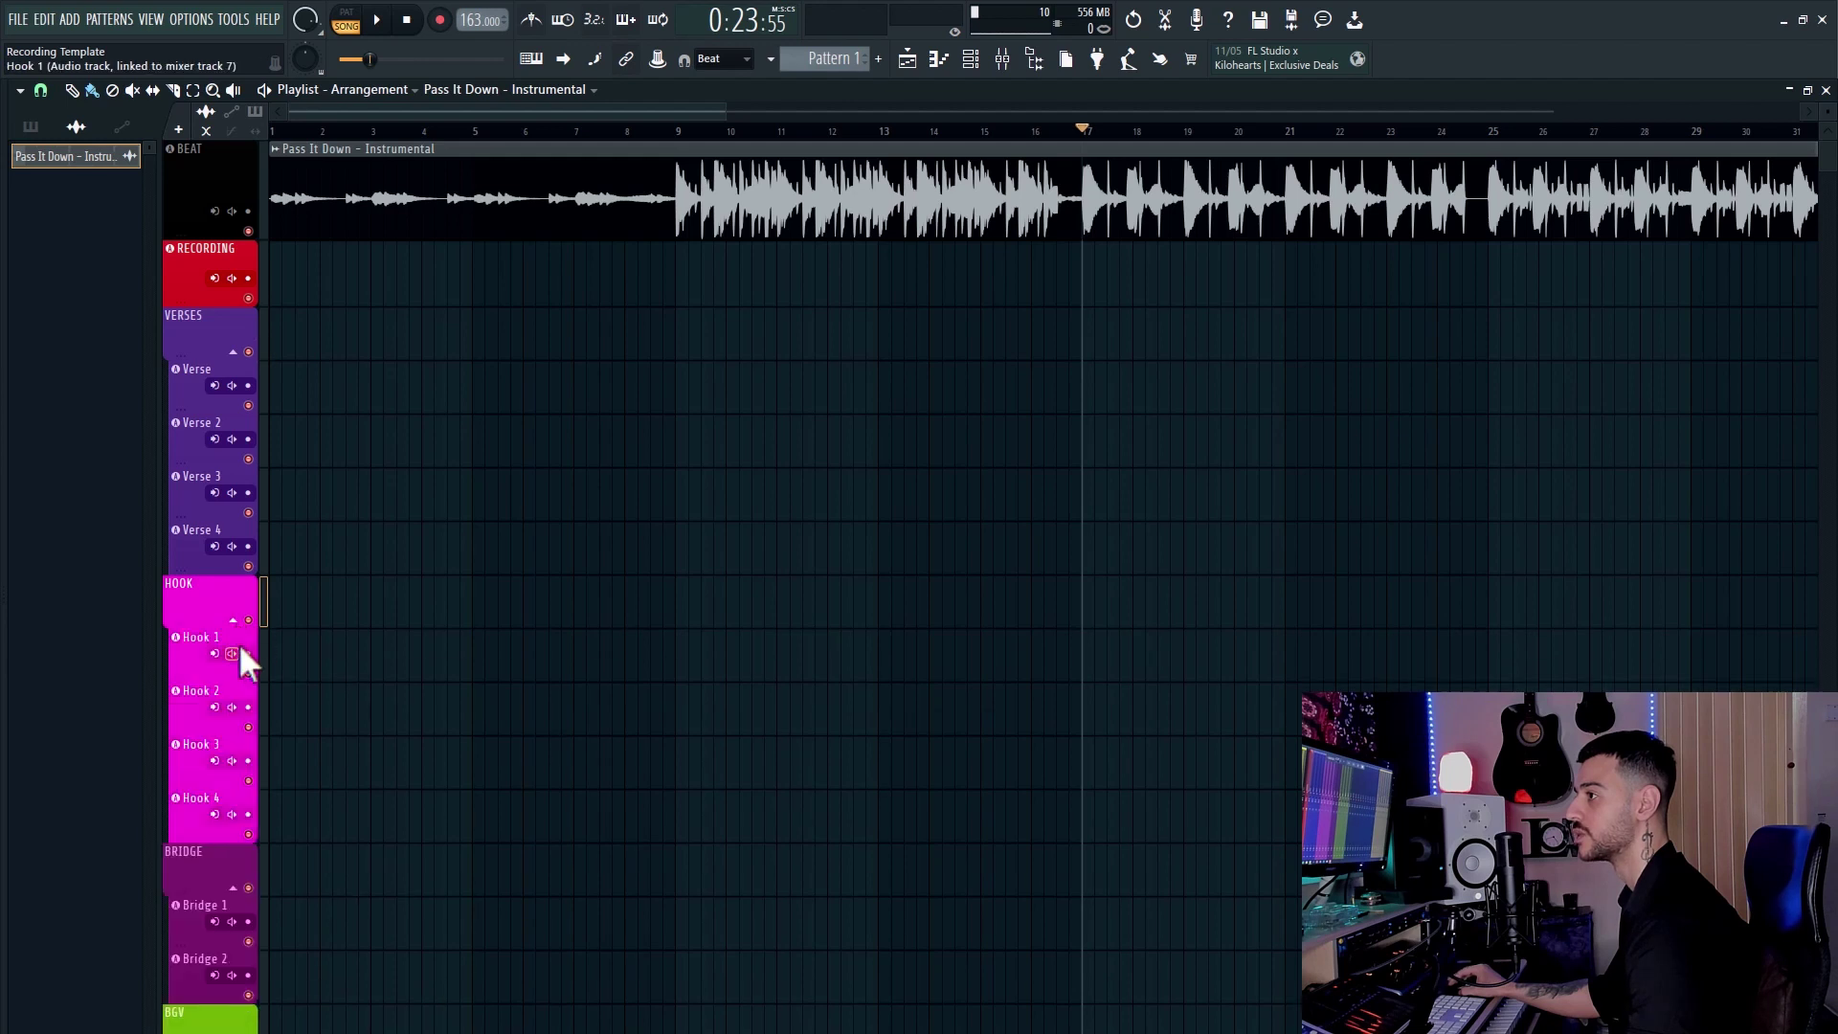
Fold and unfold the BRIDGE and BGV groups, then make Verse the current track.
{"action": "scroll", "coordinate": [224, 661], "scroll_direction": "down", "scroll_amount": 2}
{"action": "left_click", "coordinate": [232, 780]}
{"action": "left_click", "coordinate": [232, 780]}
{"action": "scroll", "coordinate": [230, 794], "scroll_direction": "down", "scroll_amount": 3}
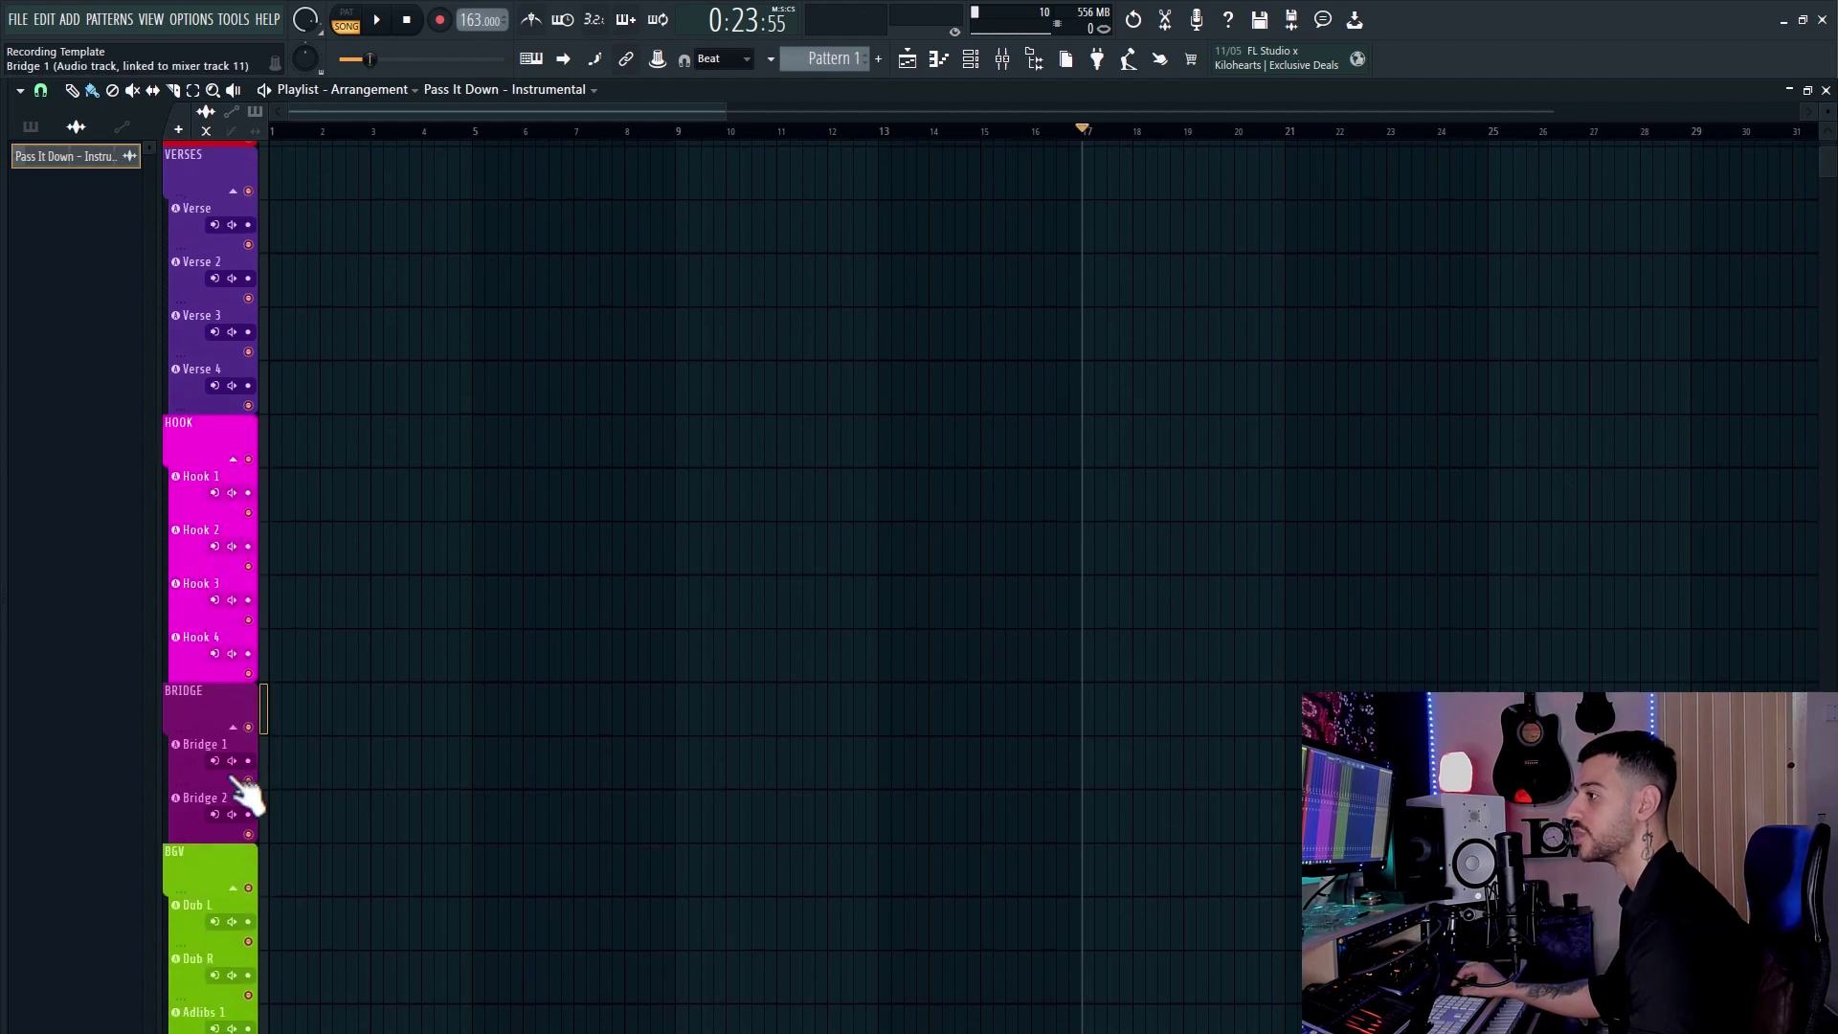
{"action": "left_click", "coordinate": [233, 781]}
{"action": "left_click", "coordinate": [233, 781]}
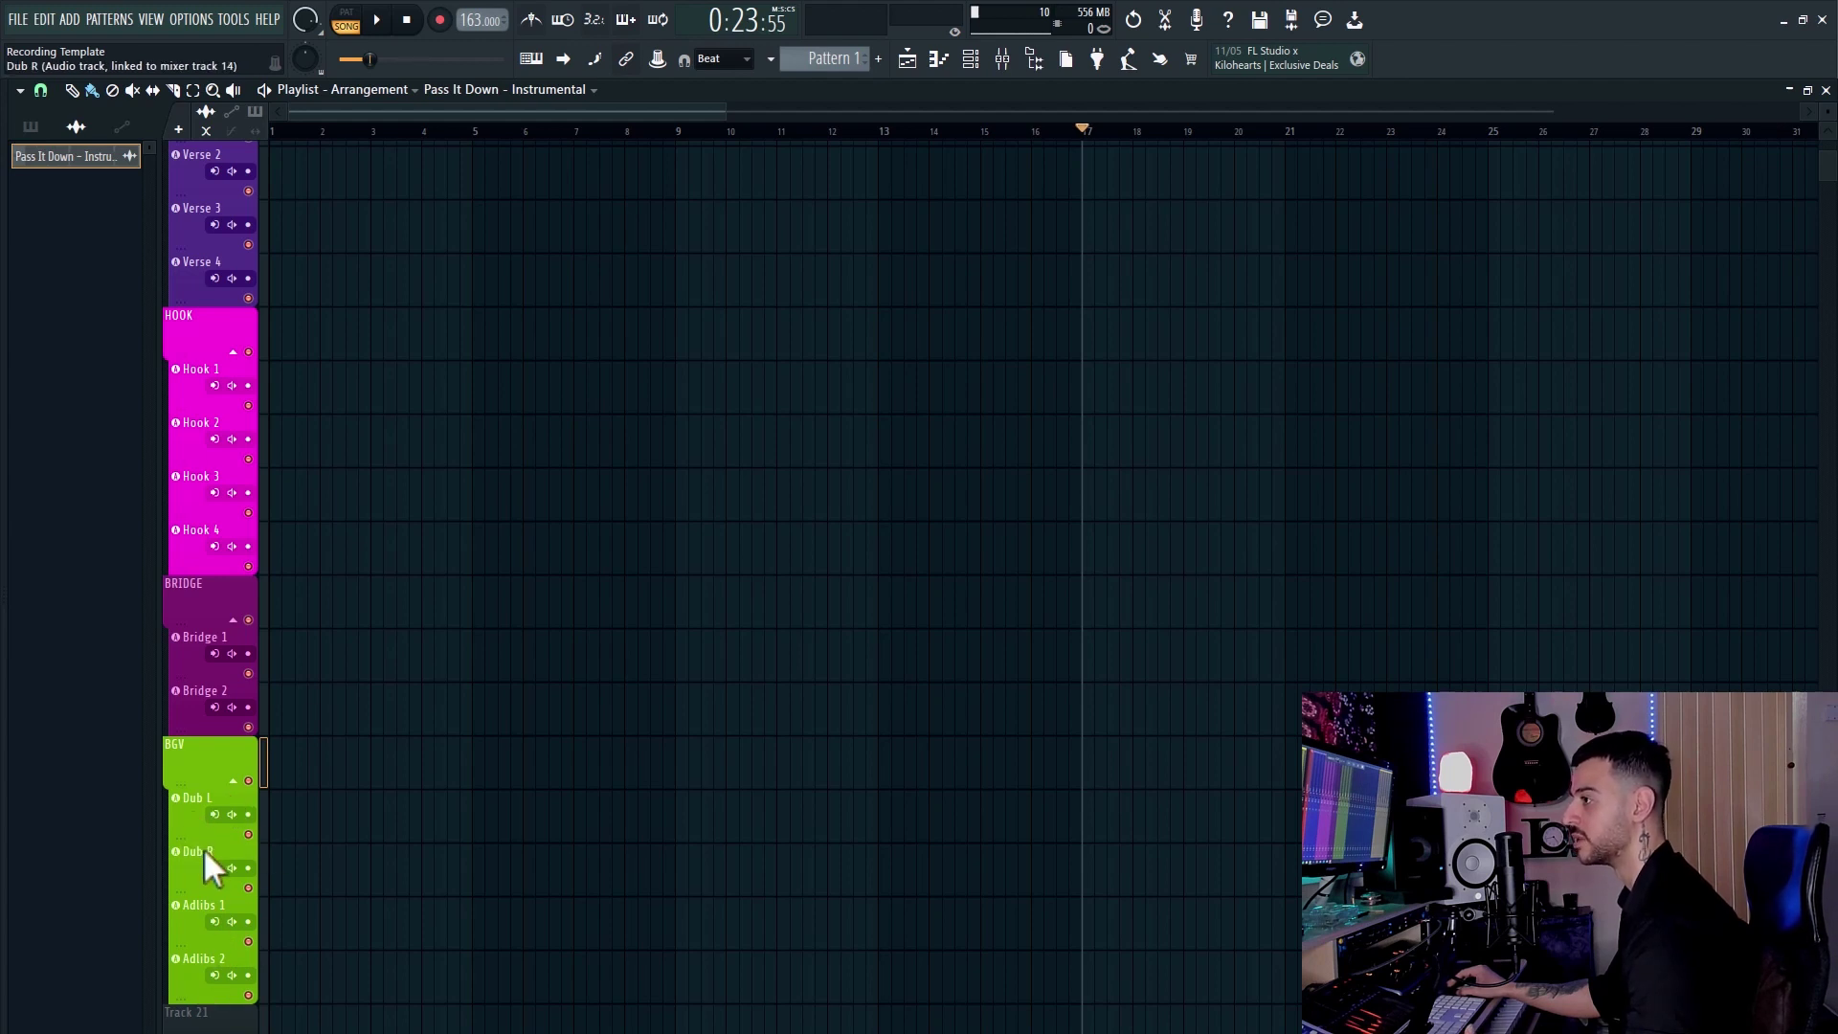
{"action": "scroll", "coordinate": [203, 847], "scroll_direction": "up", "scroll_amount": 3}
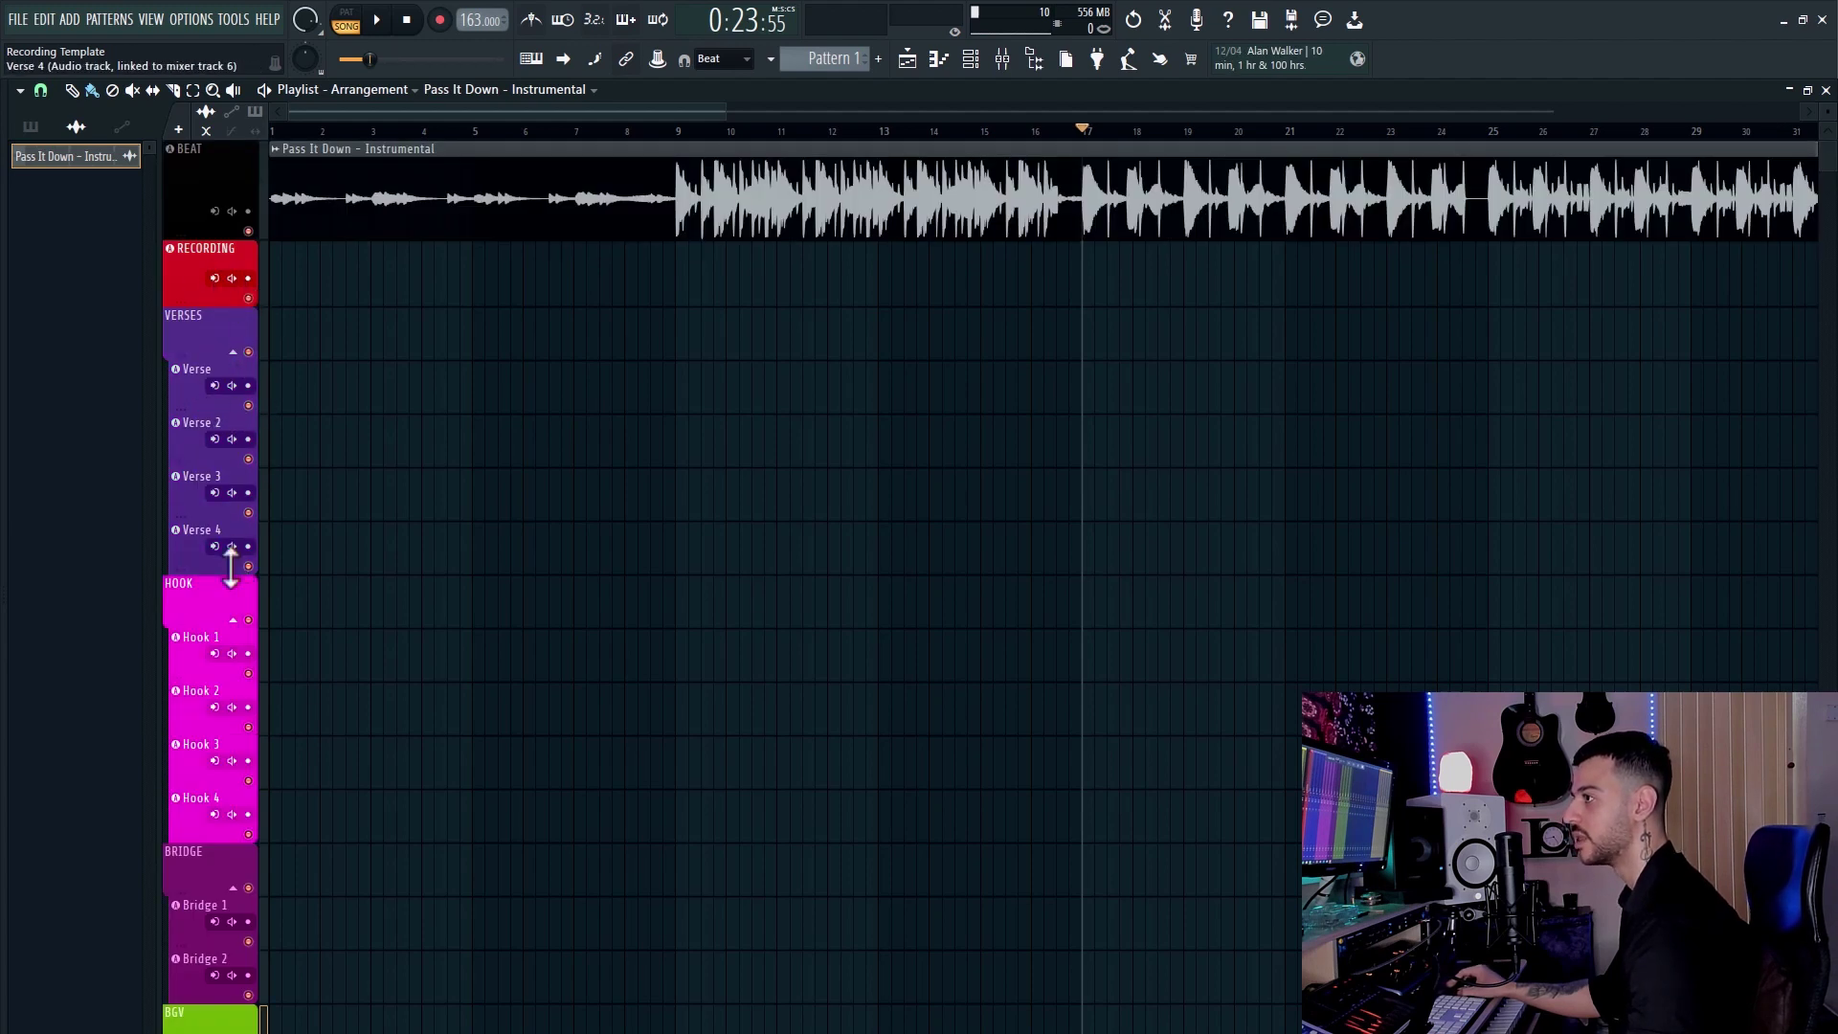
{"action": "left_click", "coordinate": [182, 383]}
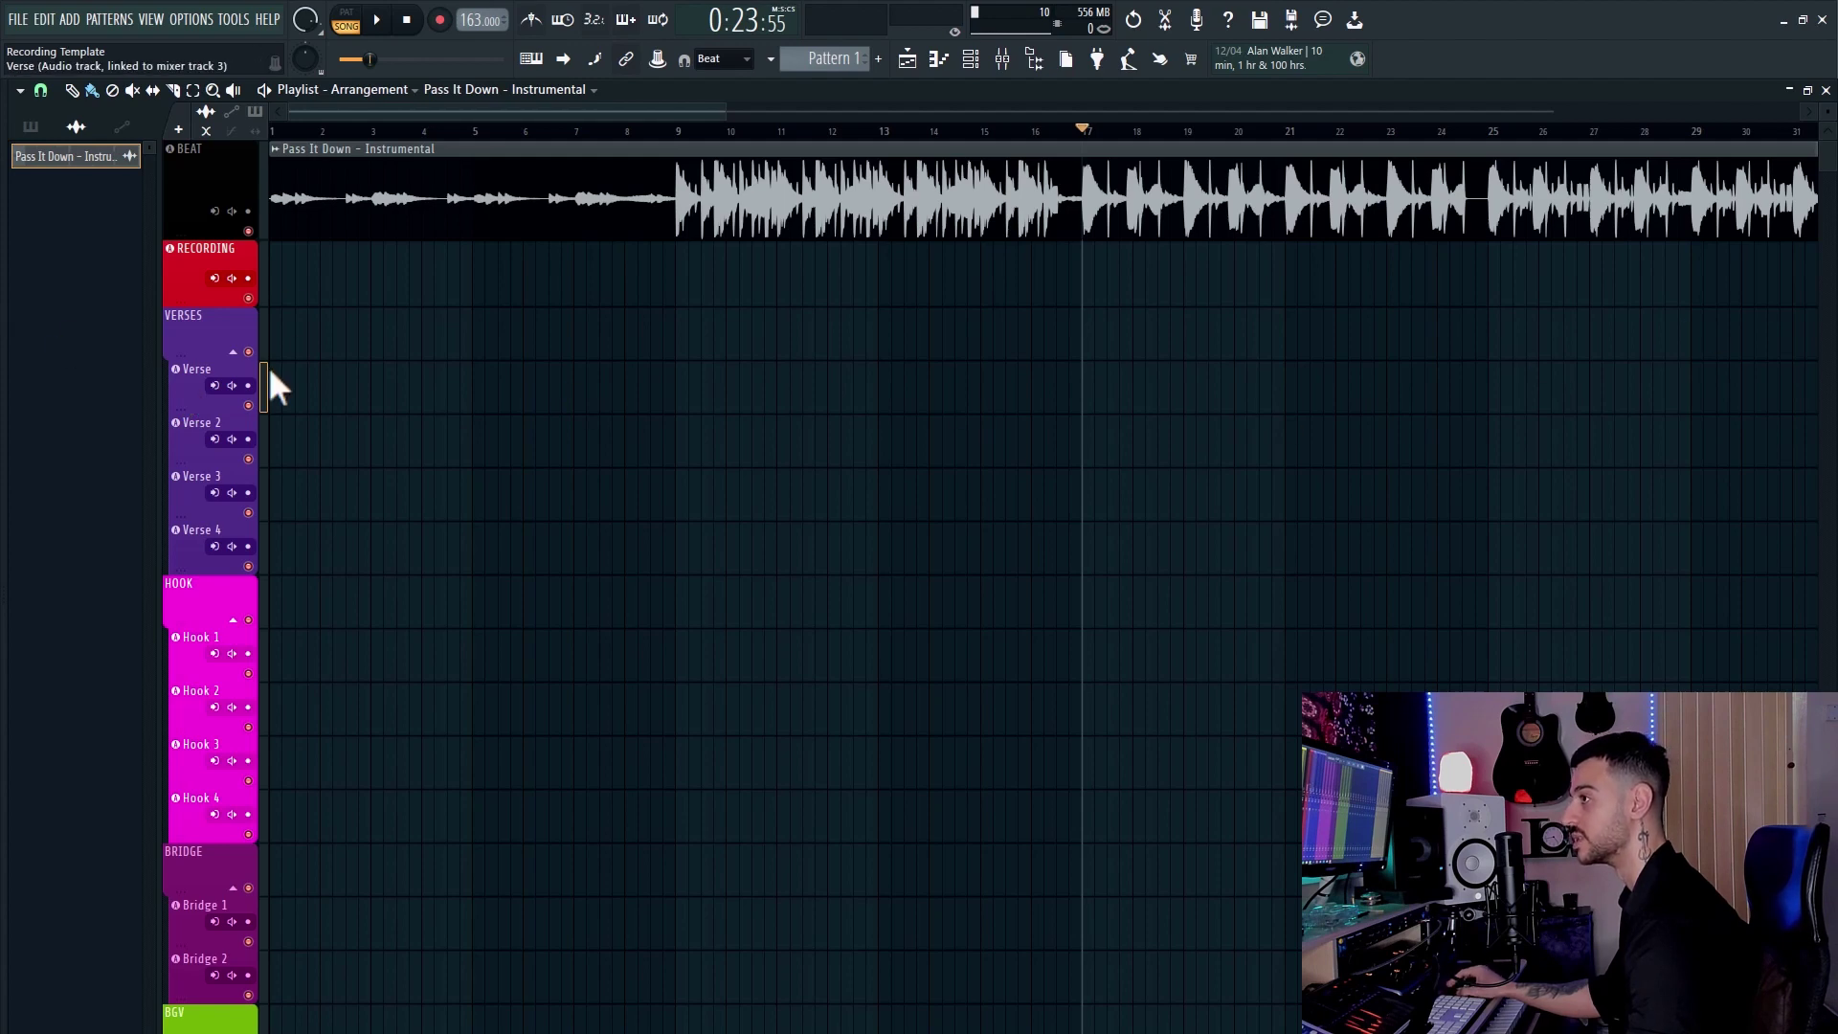
Open the Mixer with F9, select Dub L, then select insert 2 RECORDING to view its effects.
{"action": "key", "text": "F9"}
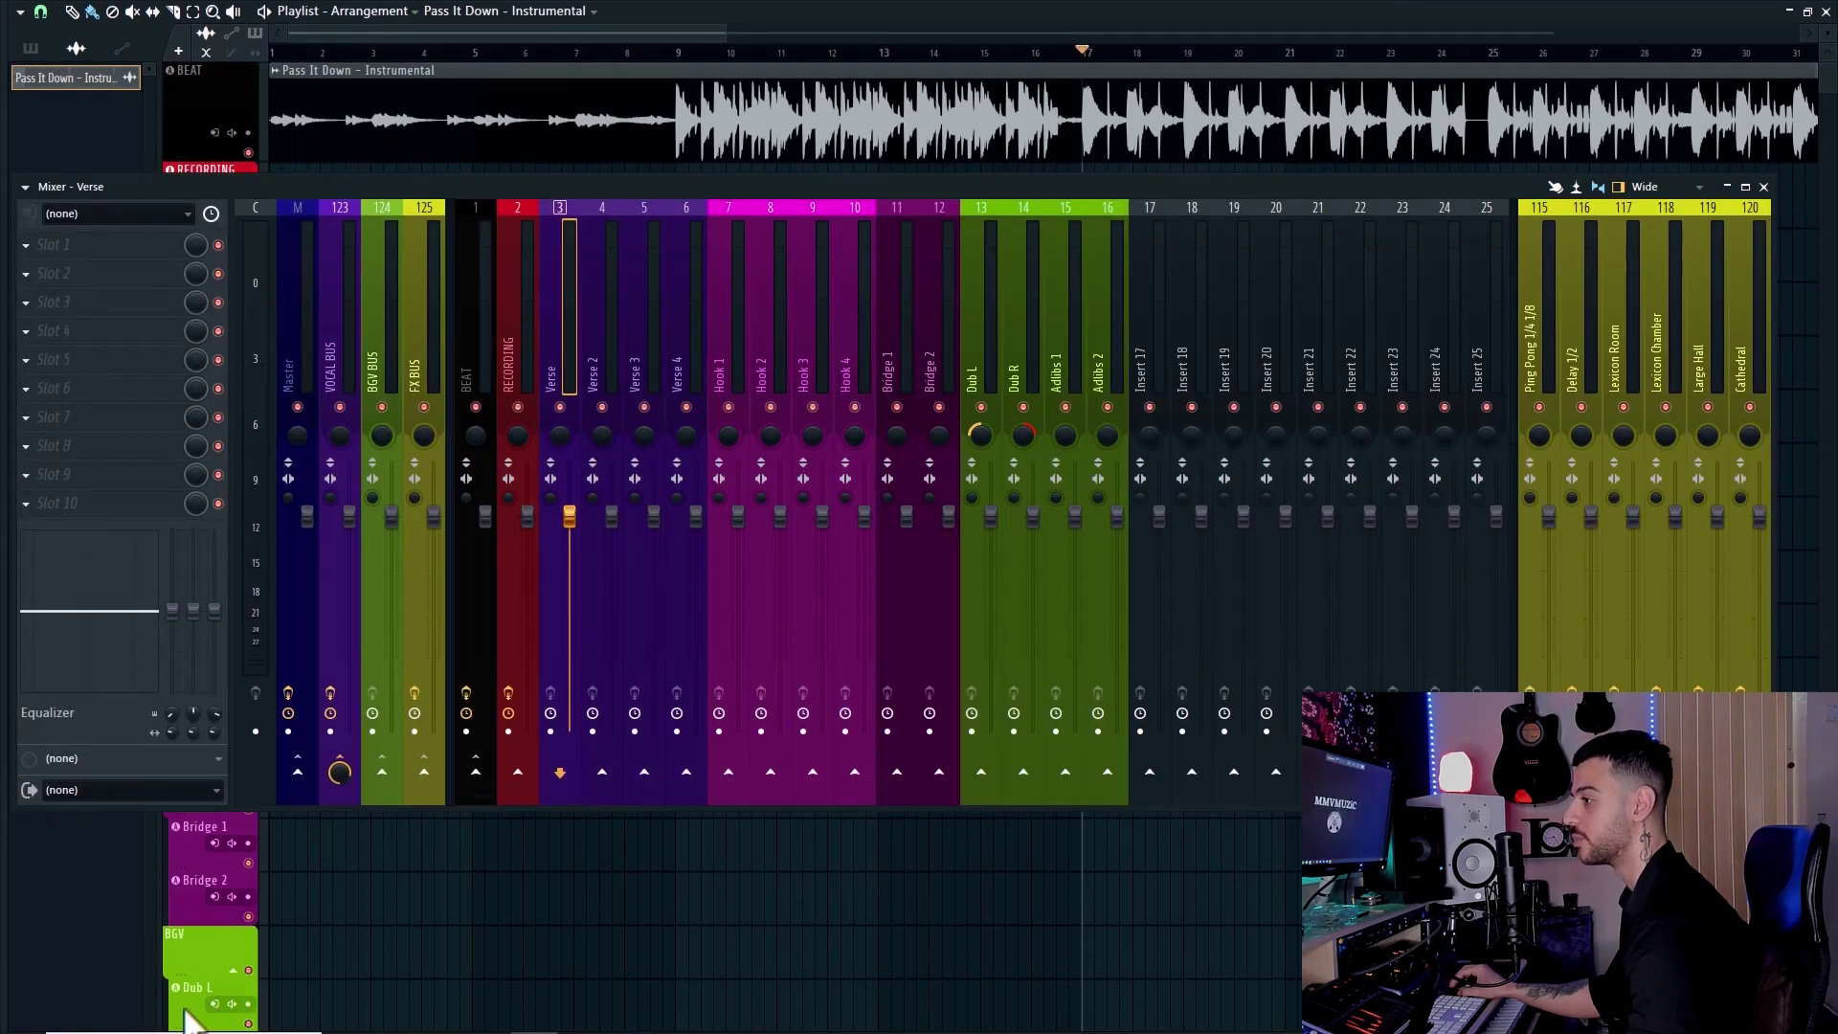
{"action": "left_click", "coordinate": [188, 1021]}
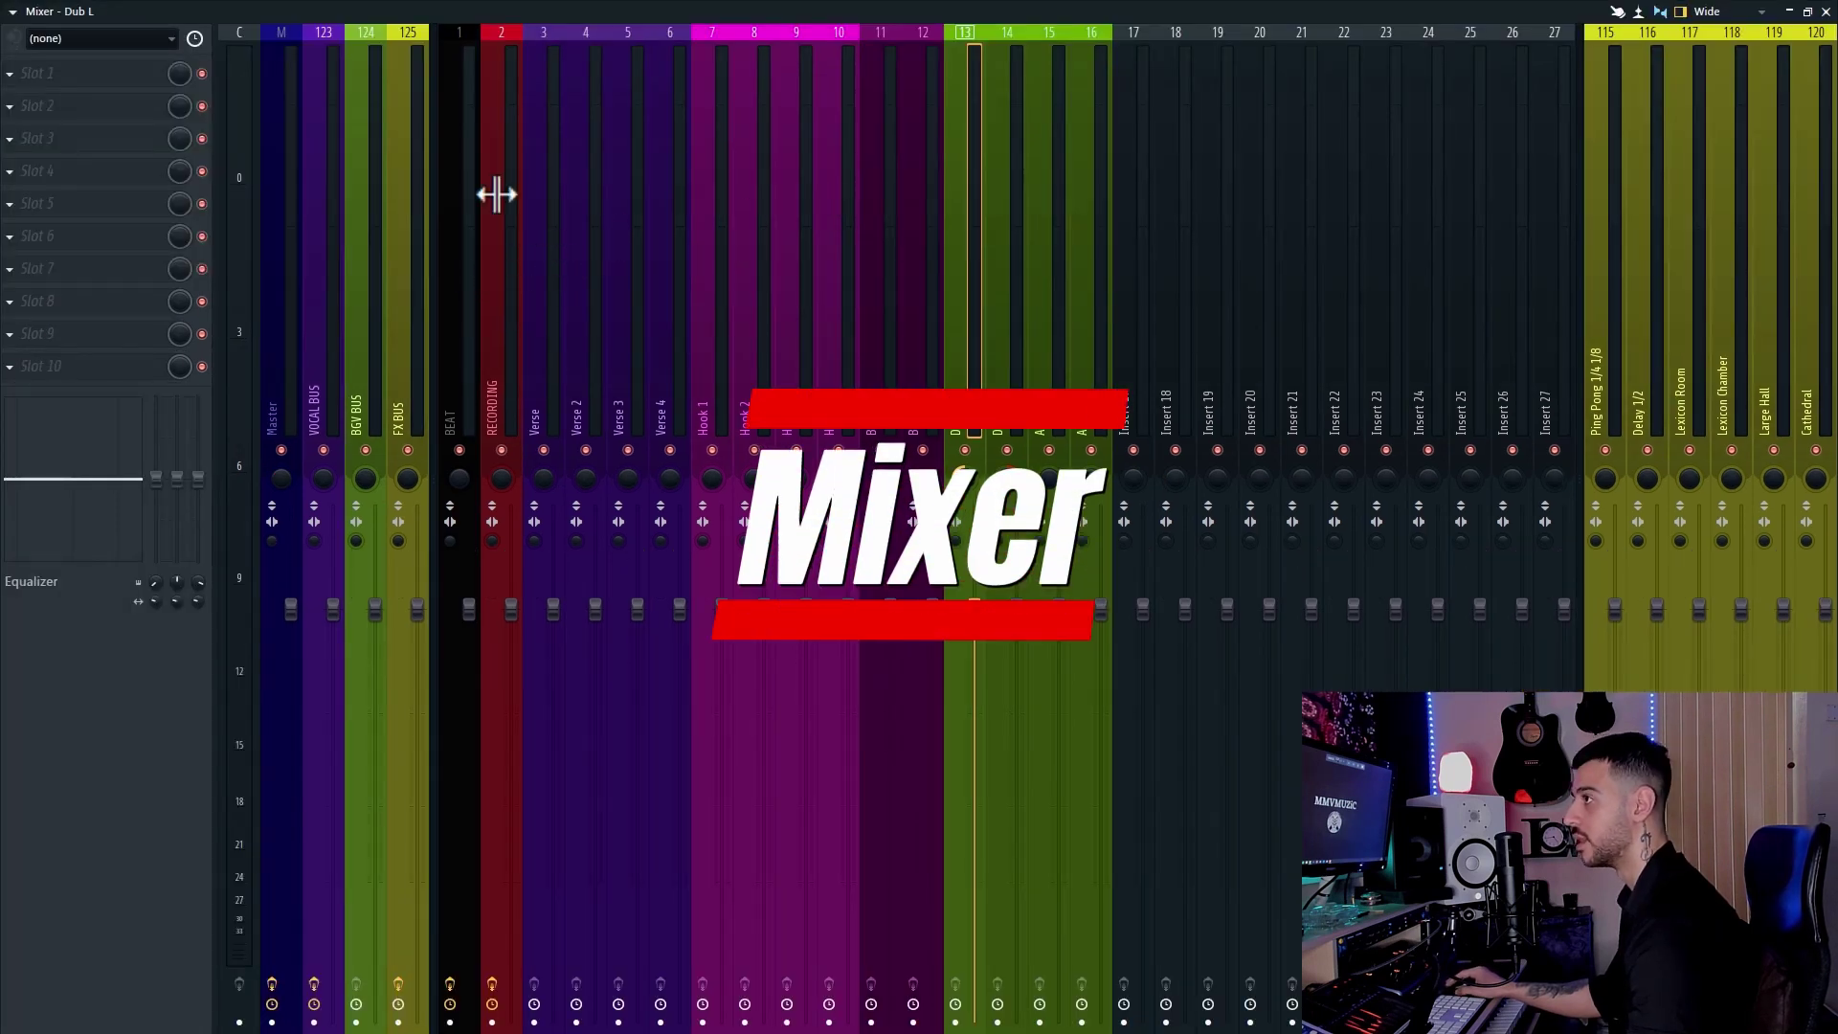
{"action": "left_click", "coordinate": [502, 197]}
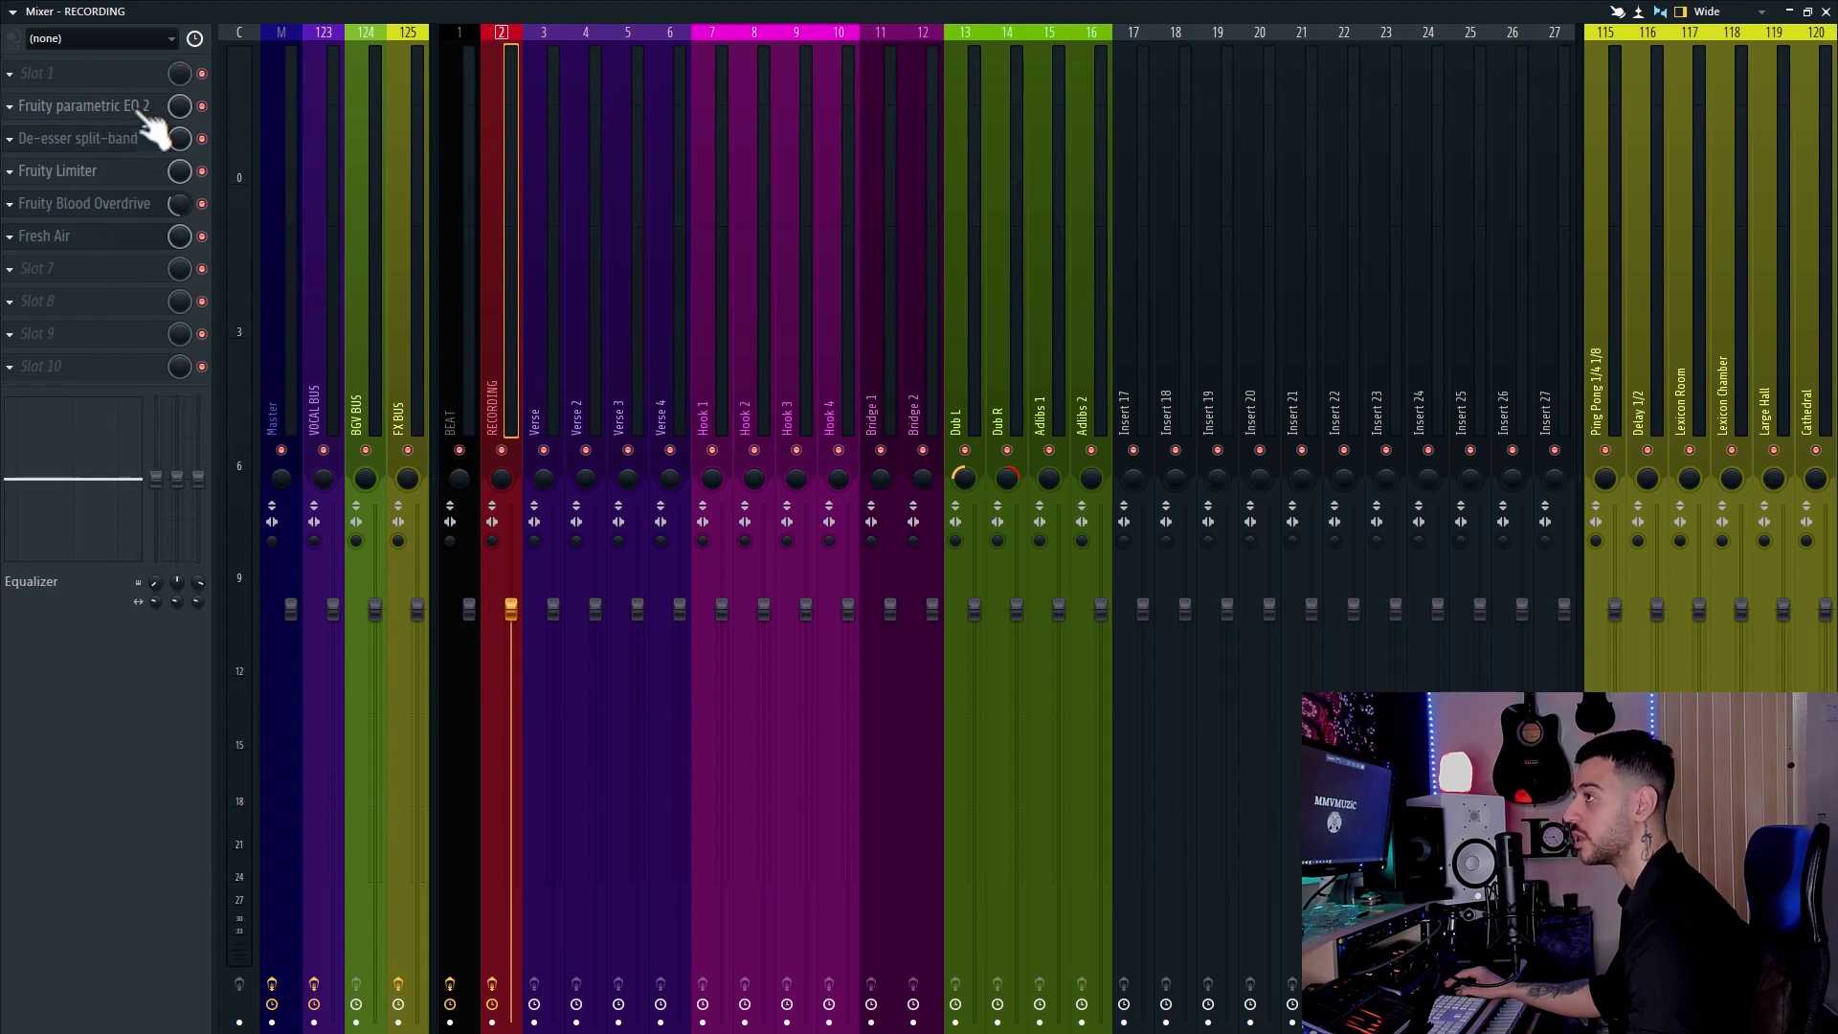
Open RECORDING's EQ 2, de-esser, Limiter, Blood Overdrive and Fresh Air (Mid Air 16, High Air 13) in turn.
{"action": "left_click", "coordinate": [97, 109]}
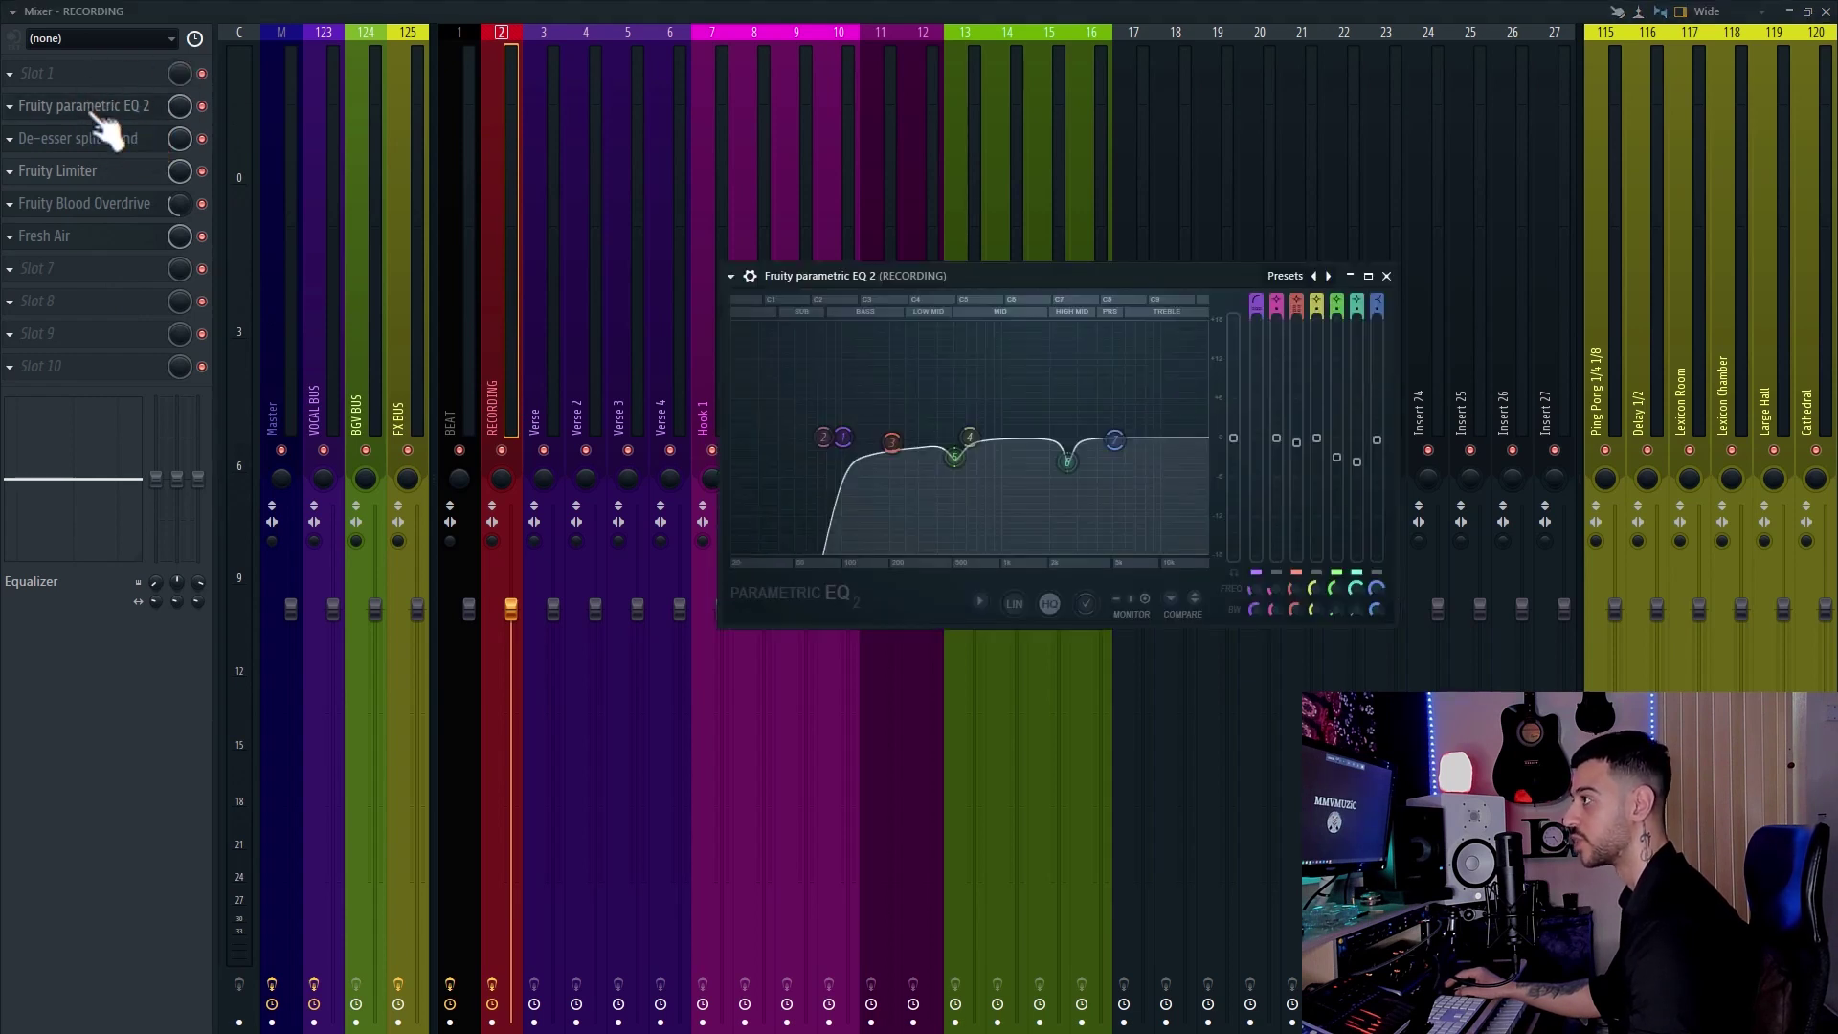
{"action": "left_click", "coordinate": [106, 134]}
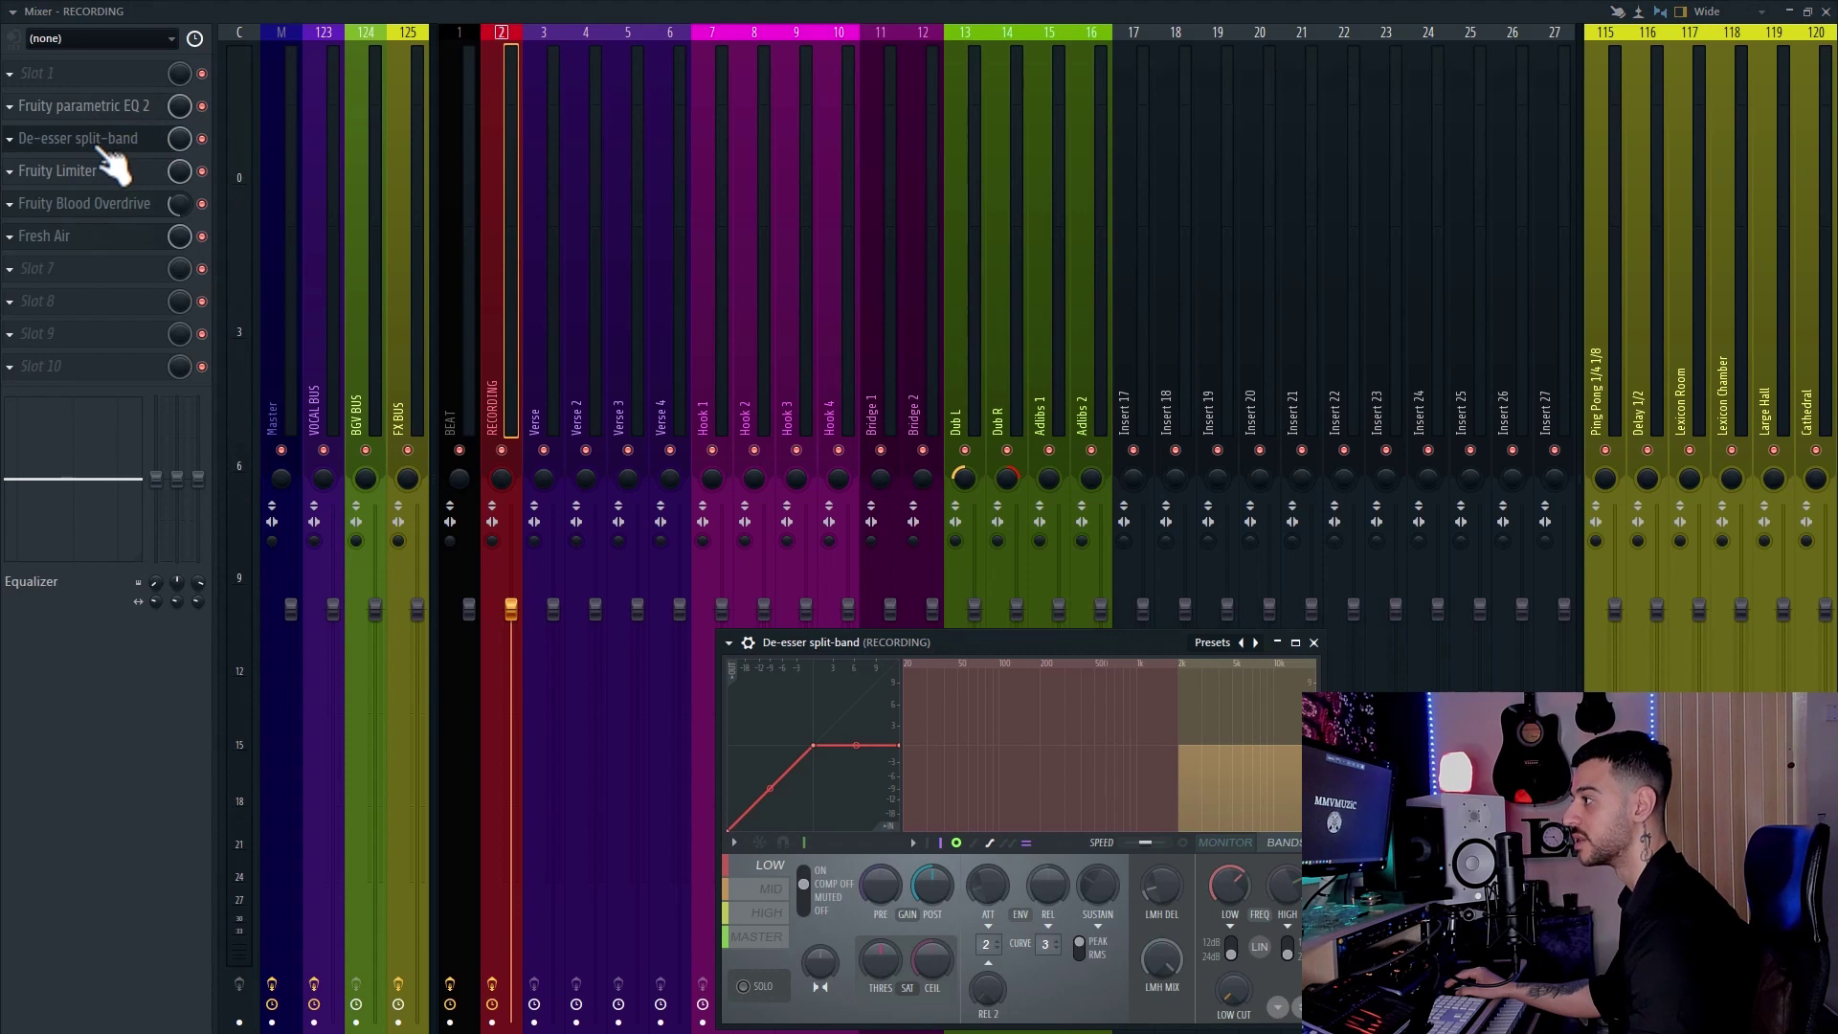
{"action": "left_click", "coordinate": [110, 172]}
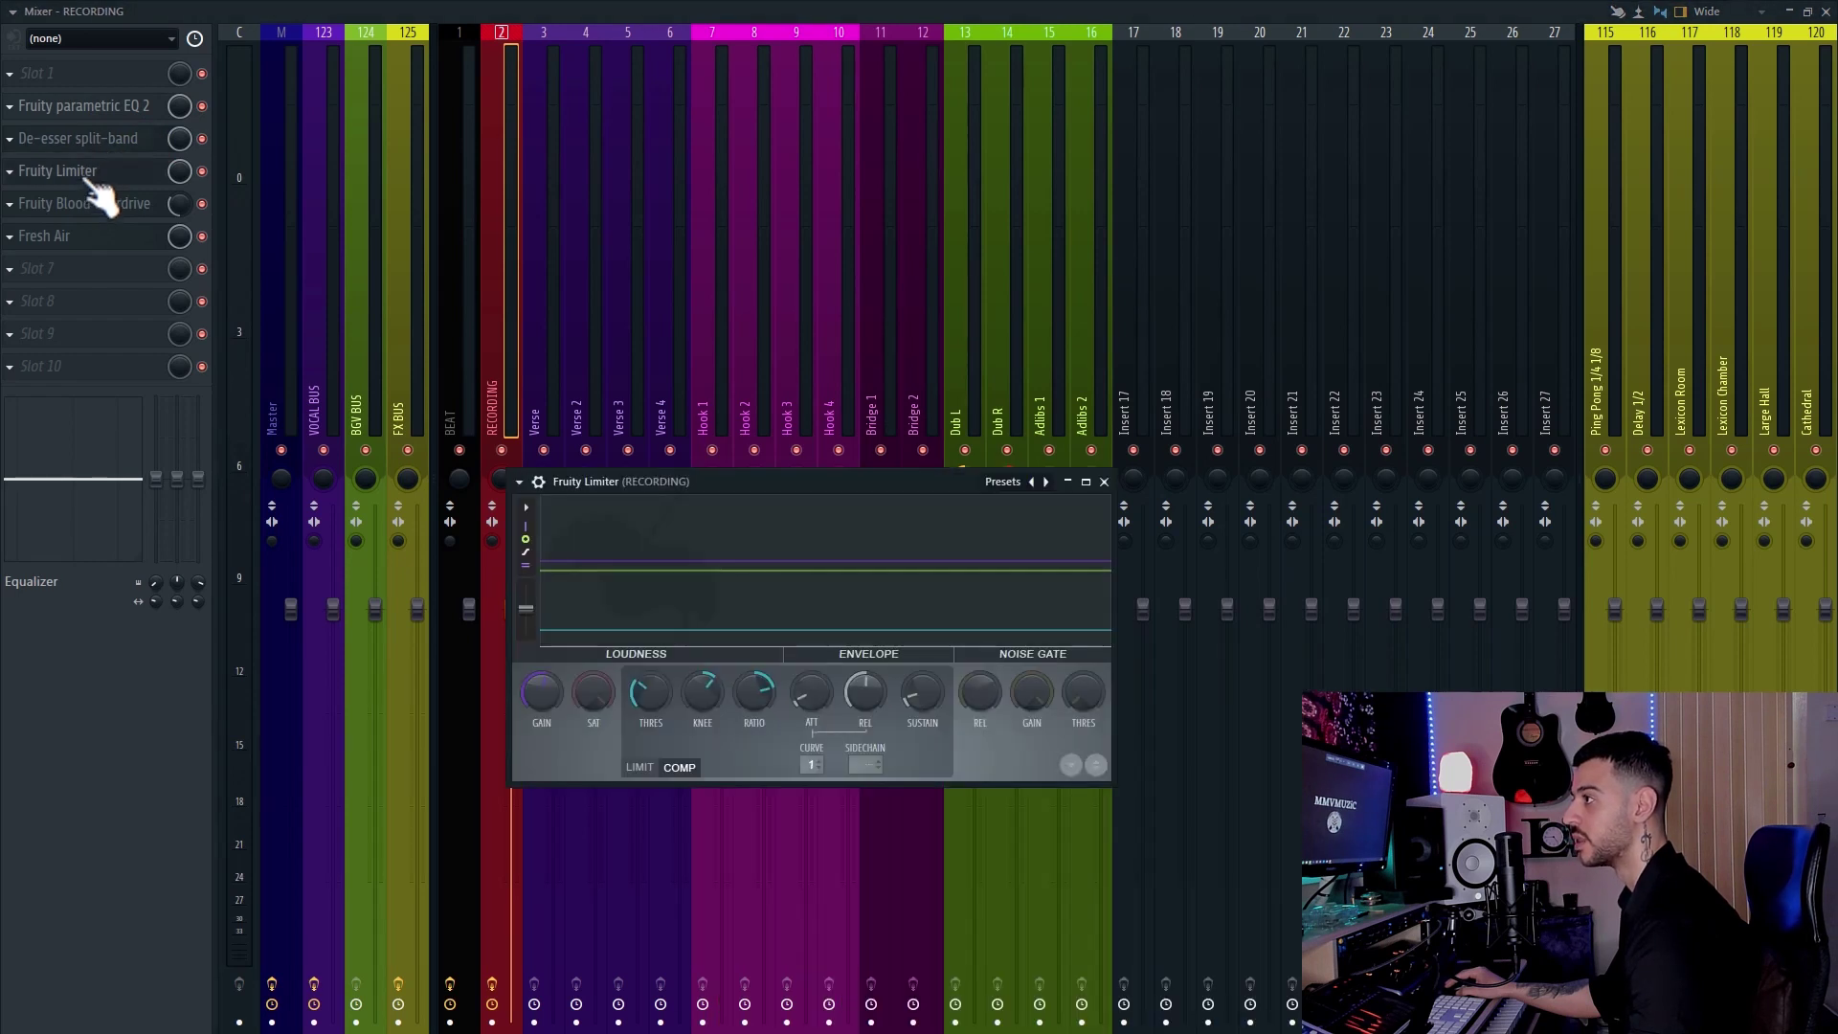
{"action": "left_click", "coordinate": [101, 201]}
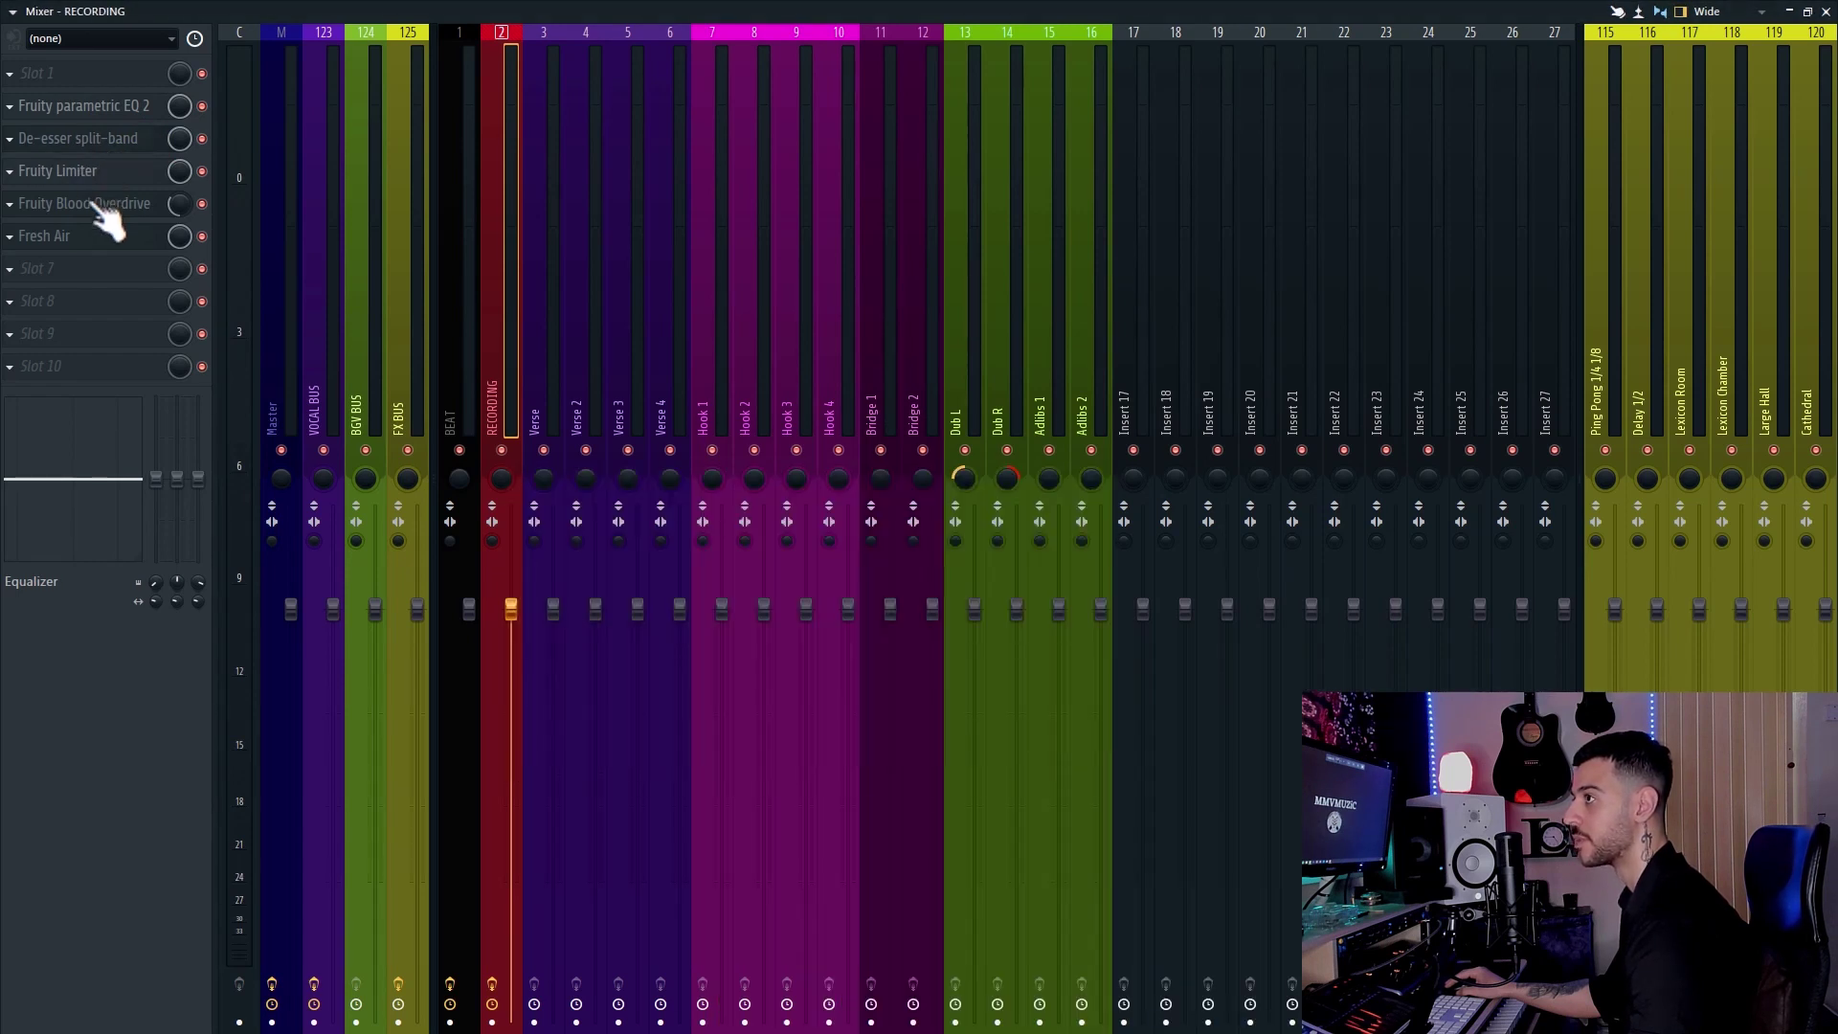
{"action": "left_click", "coordinate": [117, 206]}
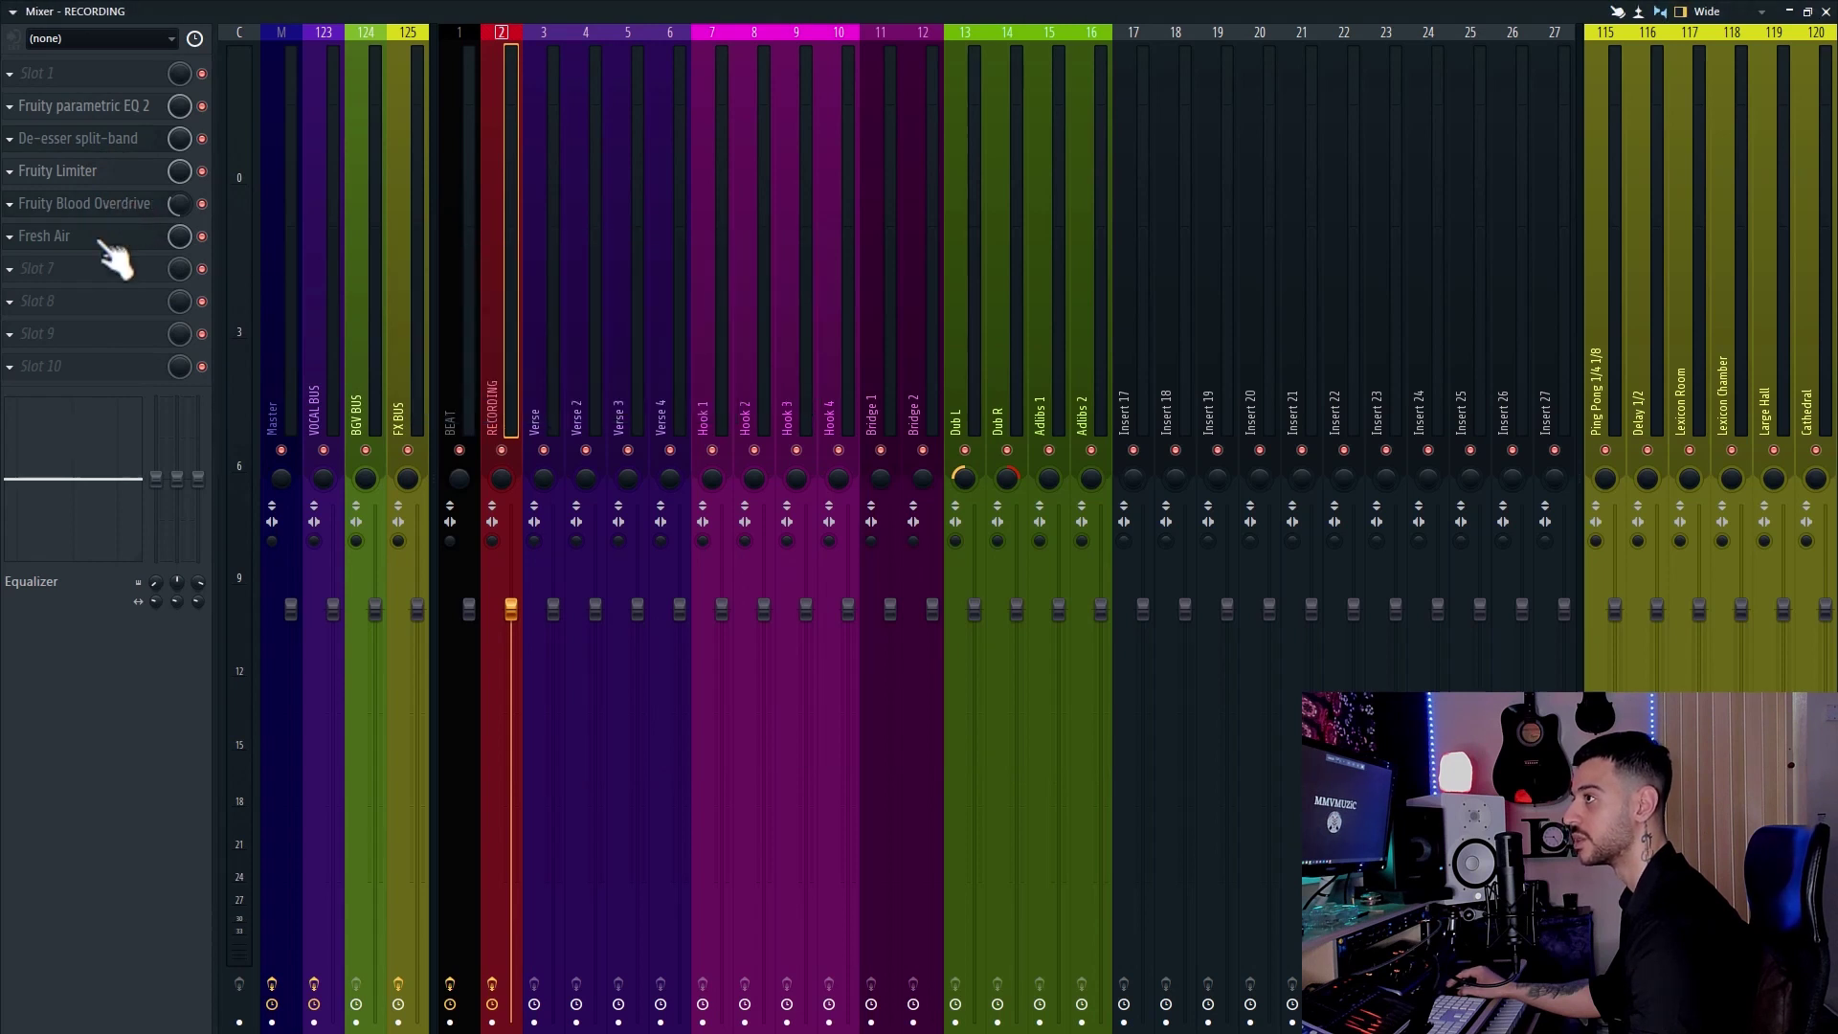
{"action": "left_click", "coordinate": [105, 239]}
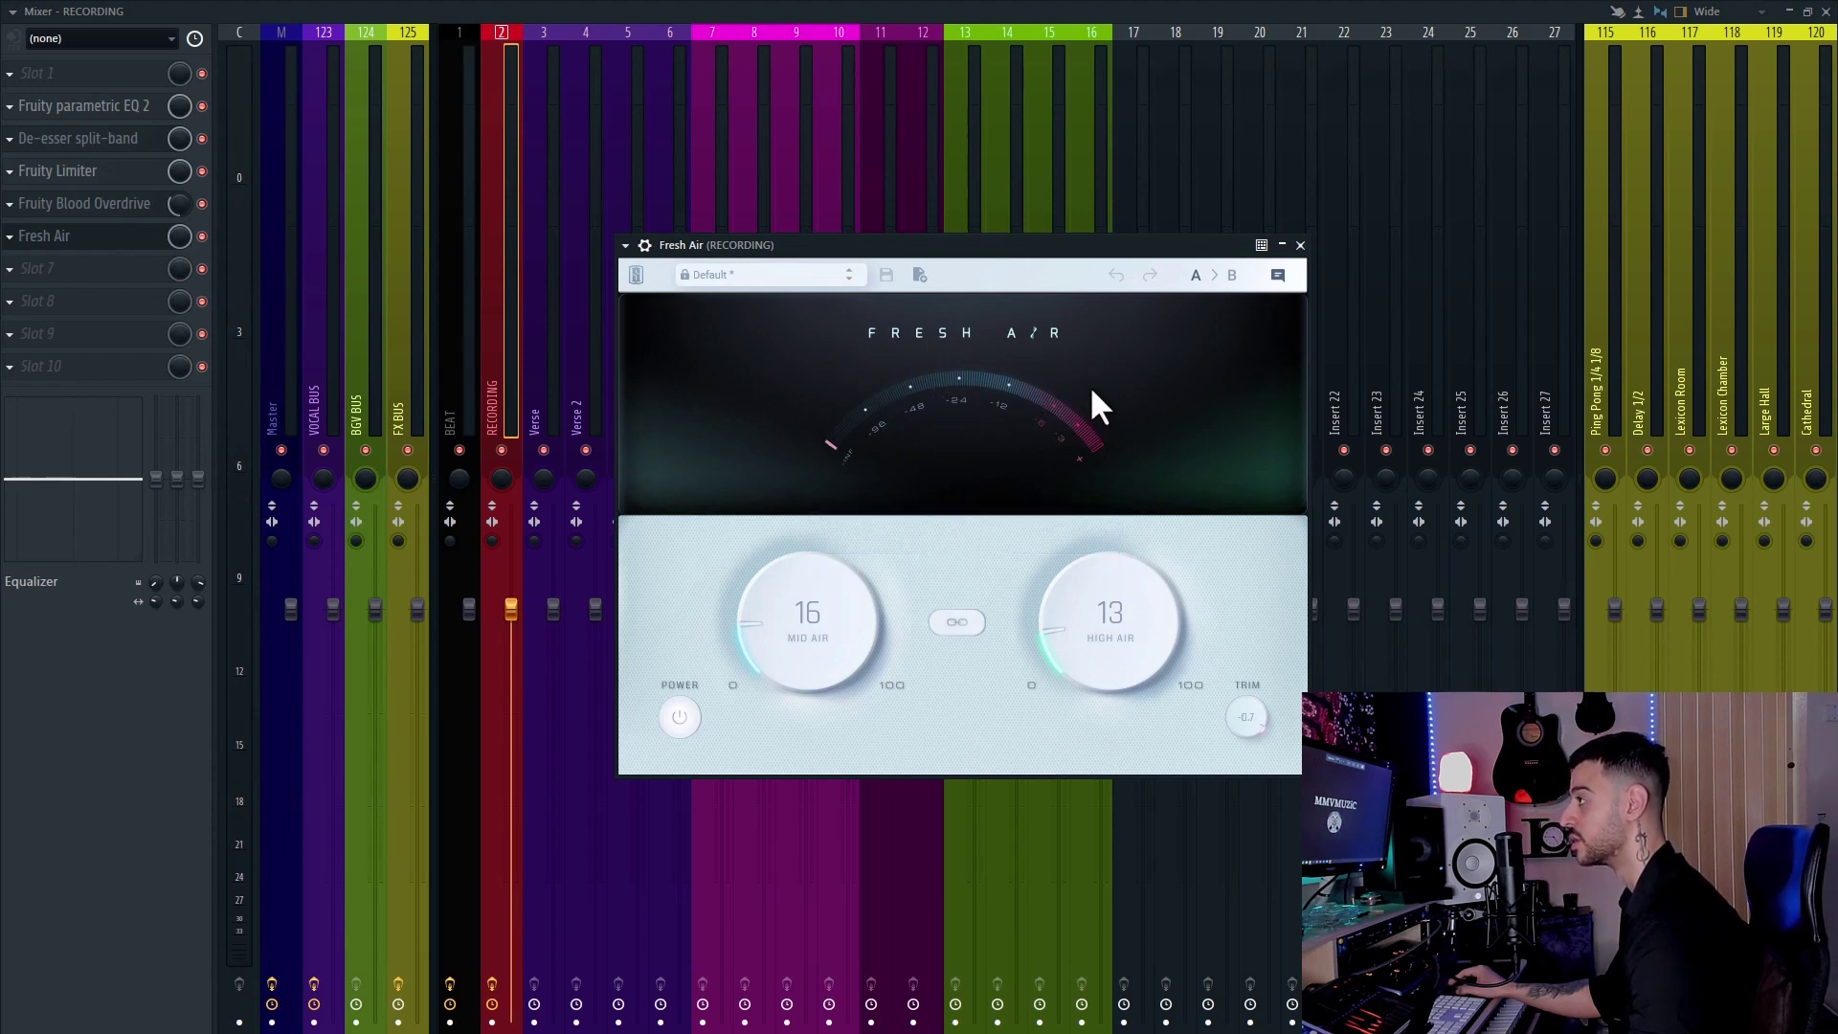
{"action": "left_click", "coordinate": [1300, 245]}
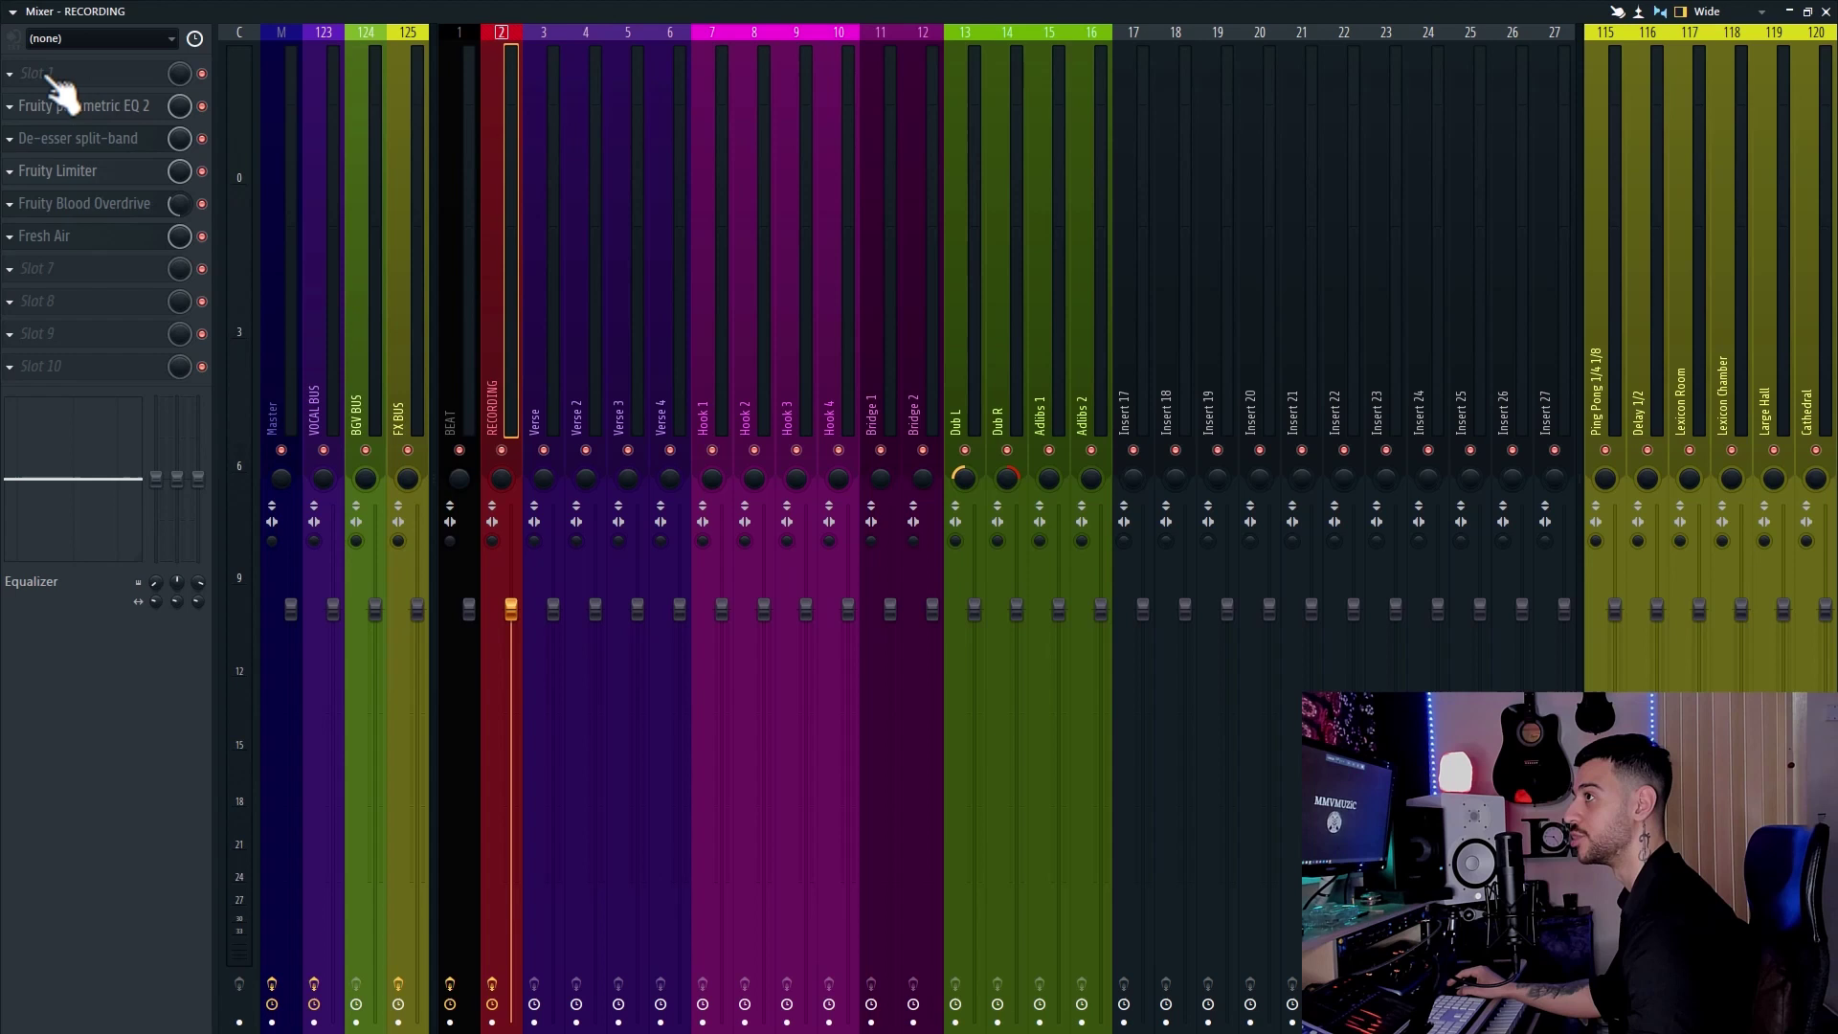
Open and close the RECORDING track's recording input options without changing them.
{"action": "left_click", "coordinate": [17, 44]}
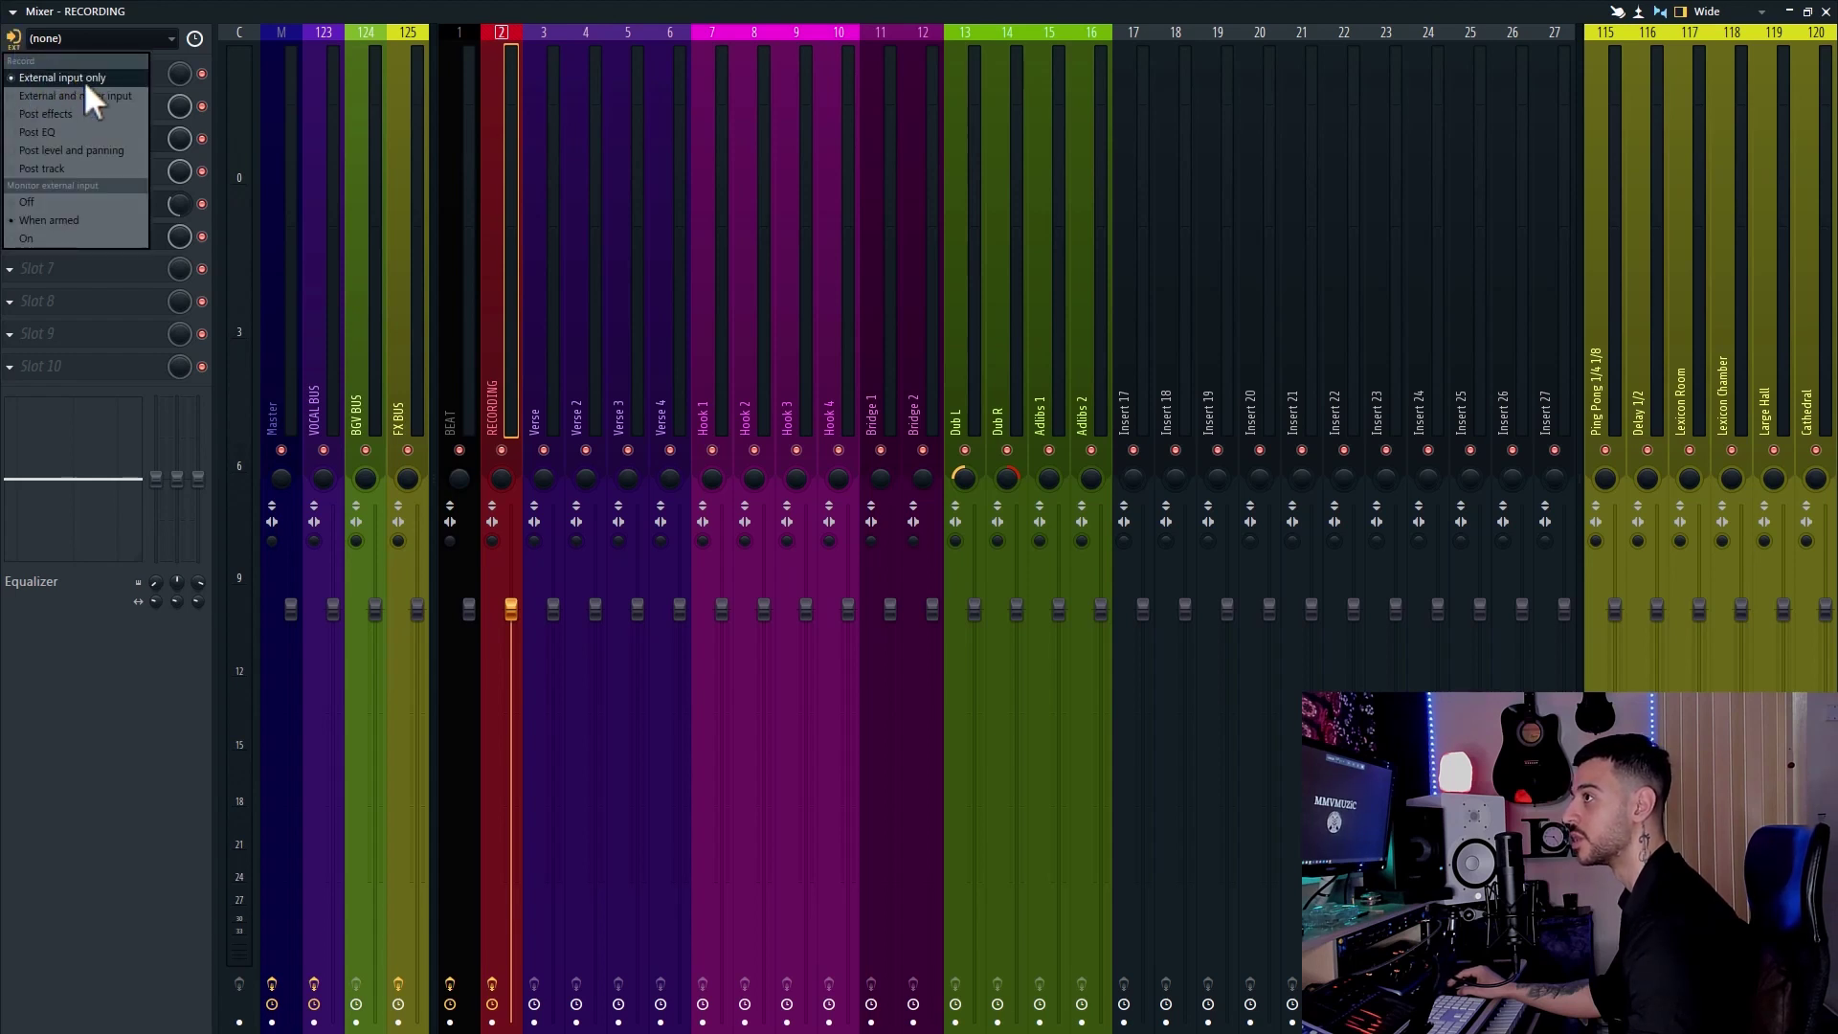
{"action": "left_click", "coordinate": [117, 80]}
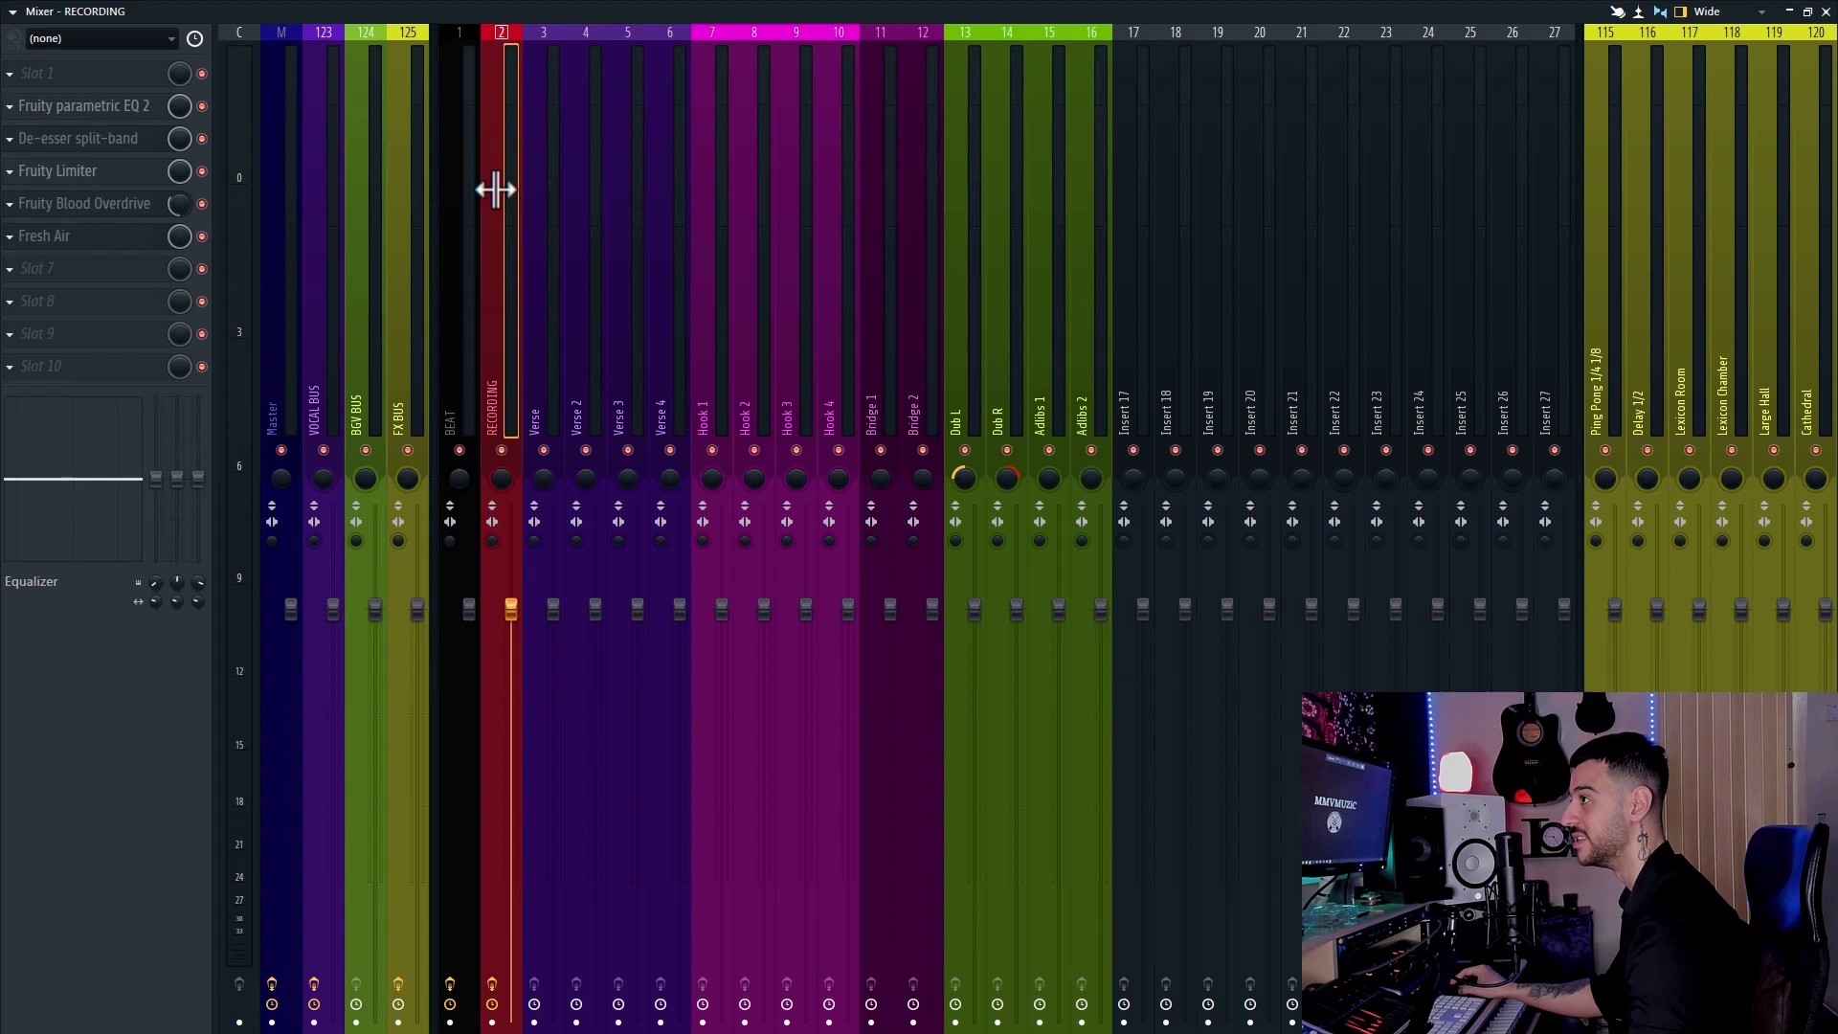
{"action": "right_click", "coordinate": [13, 38]}
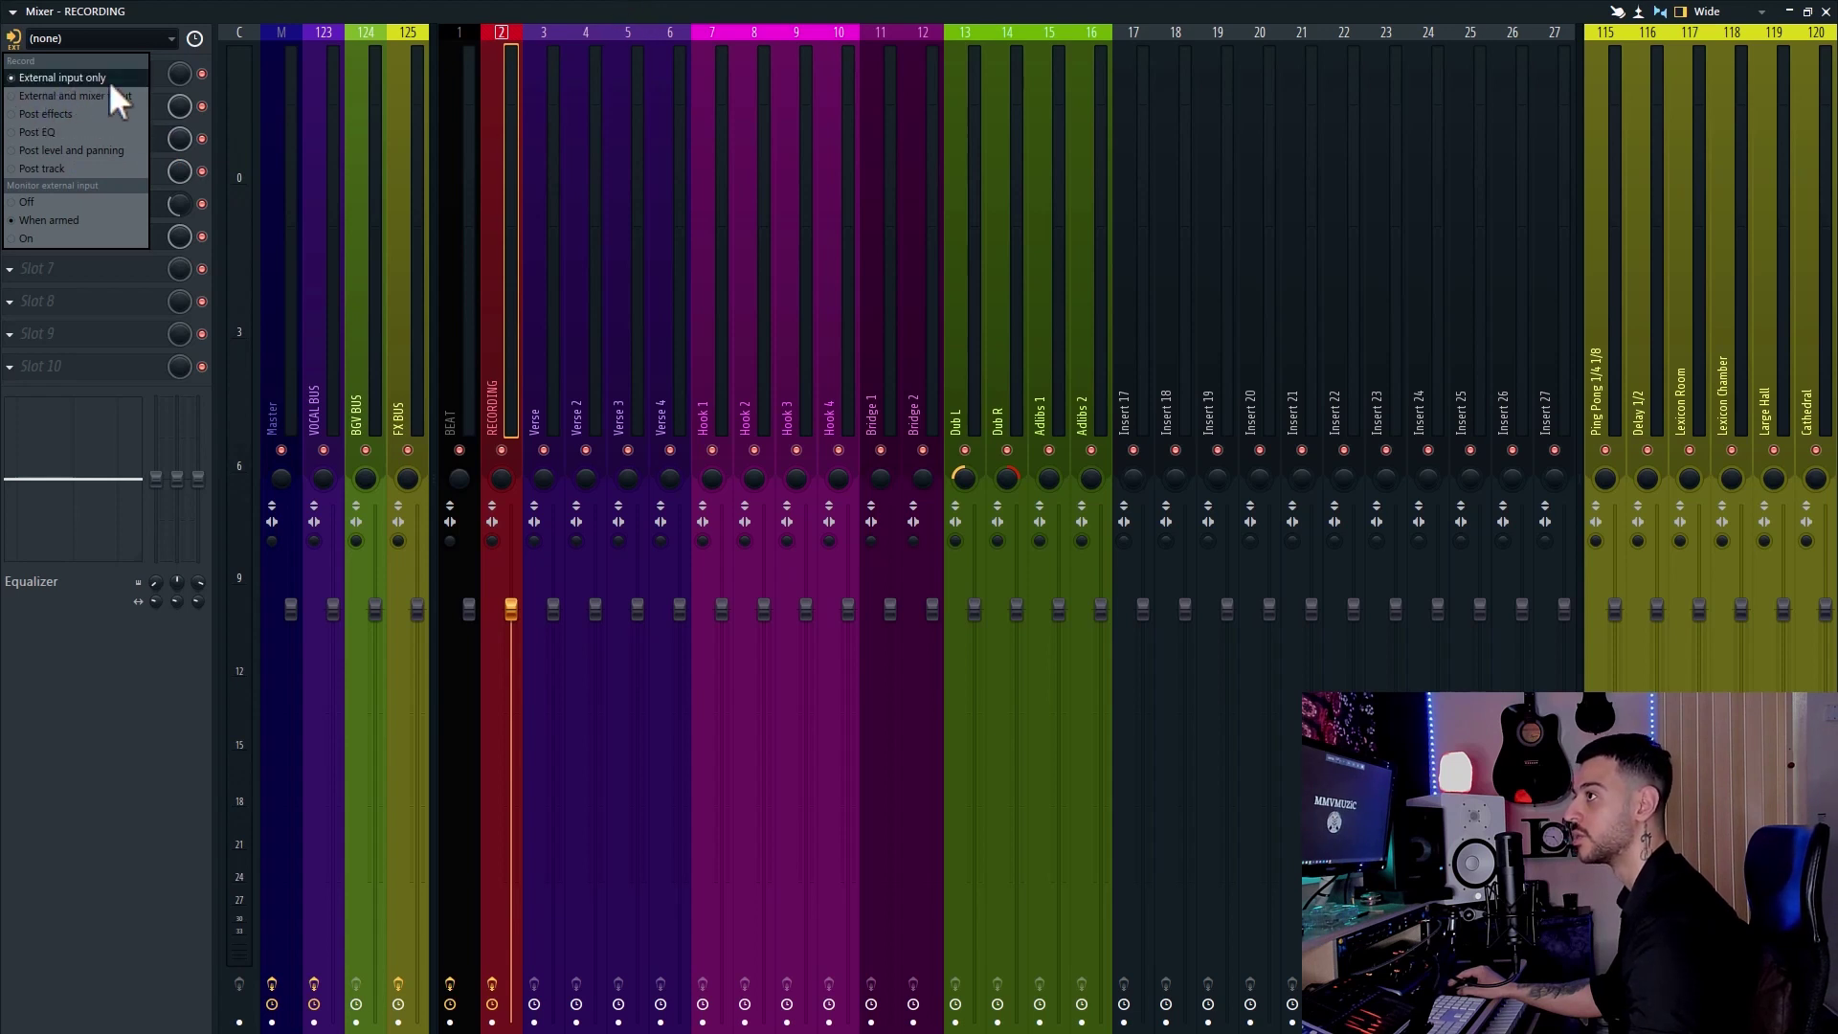
{"action": "left_click", "coordinate": [251, 344]}
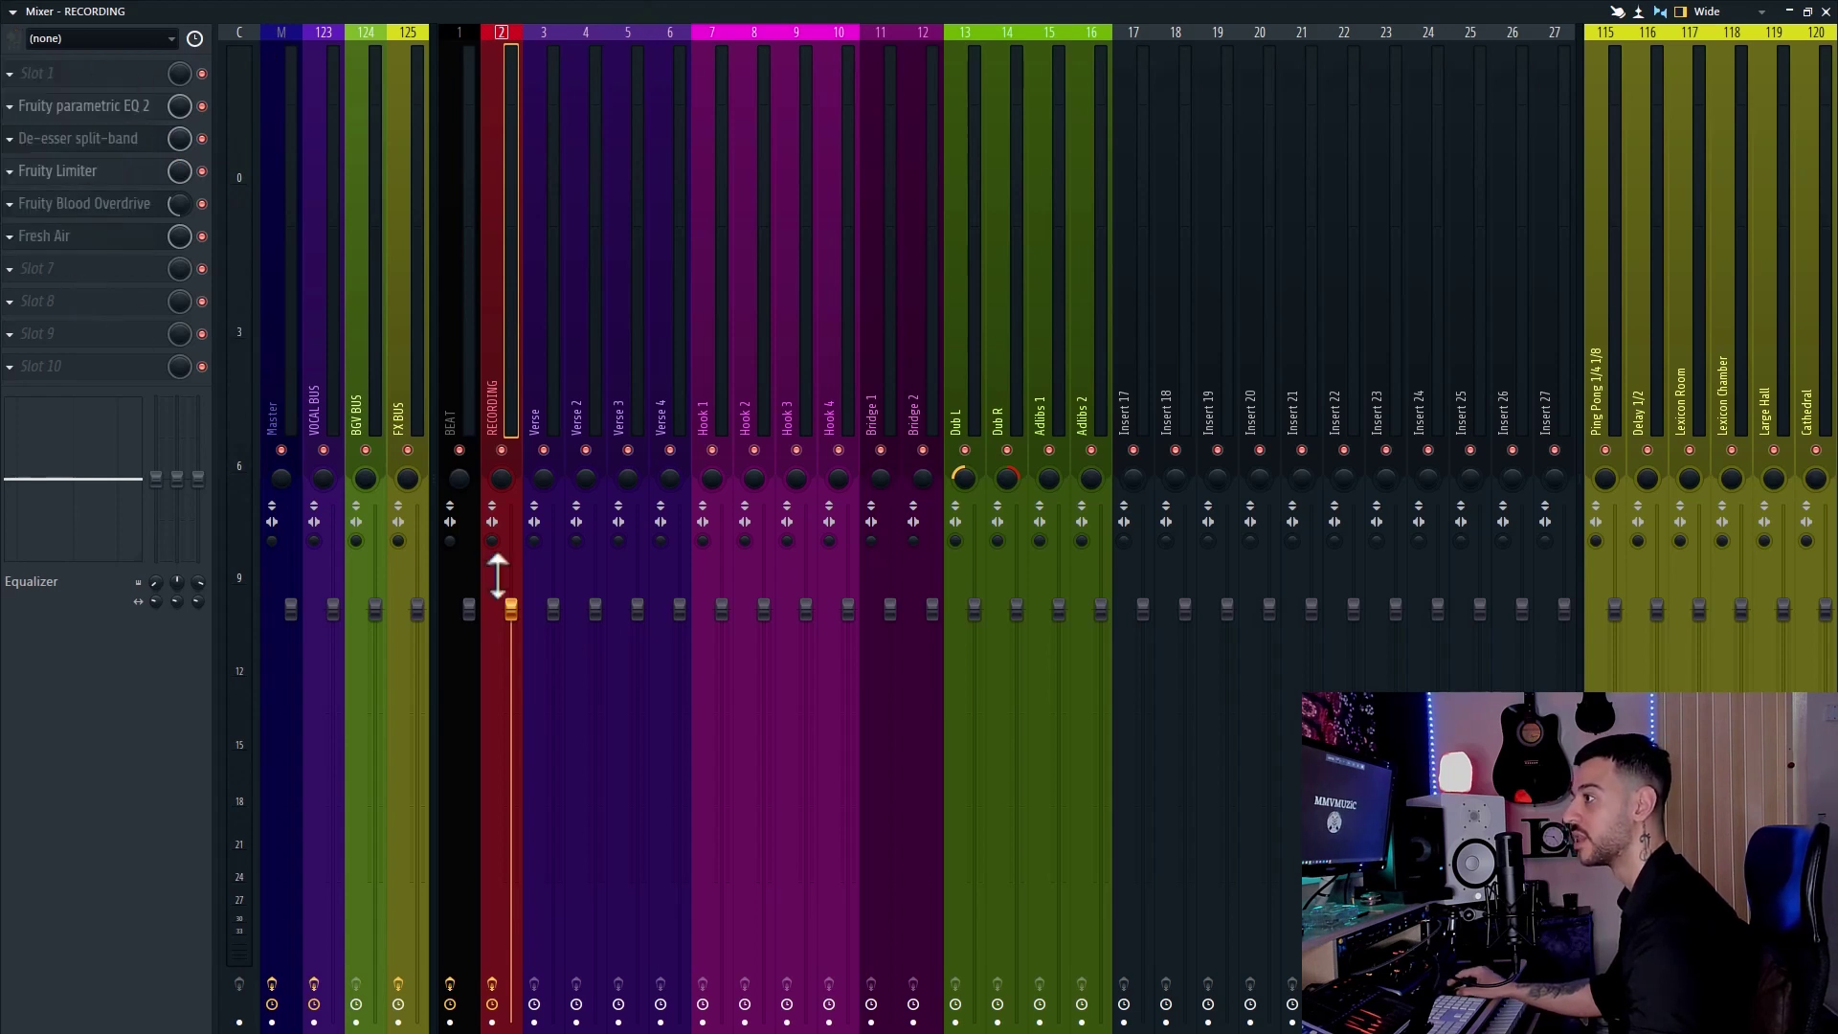
Return the RECORDING fader to default volume, centre its pan, and move to the Verse insert.
{"action": "left_click_drag", "start_coordinate": [511, 610], "coordinate": [511, 830]}
{"action": "left_click_drag", "start_coordinate": [511, 769], "coordinate": [511, 609]}
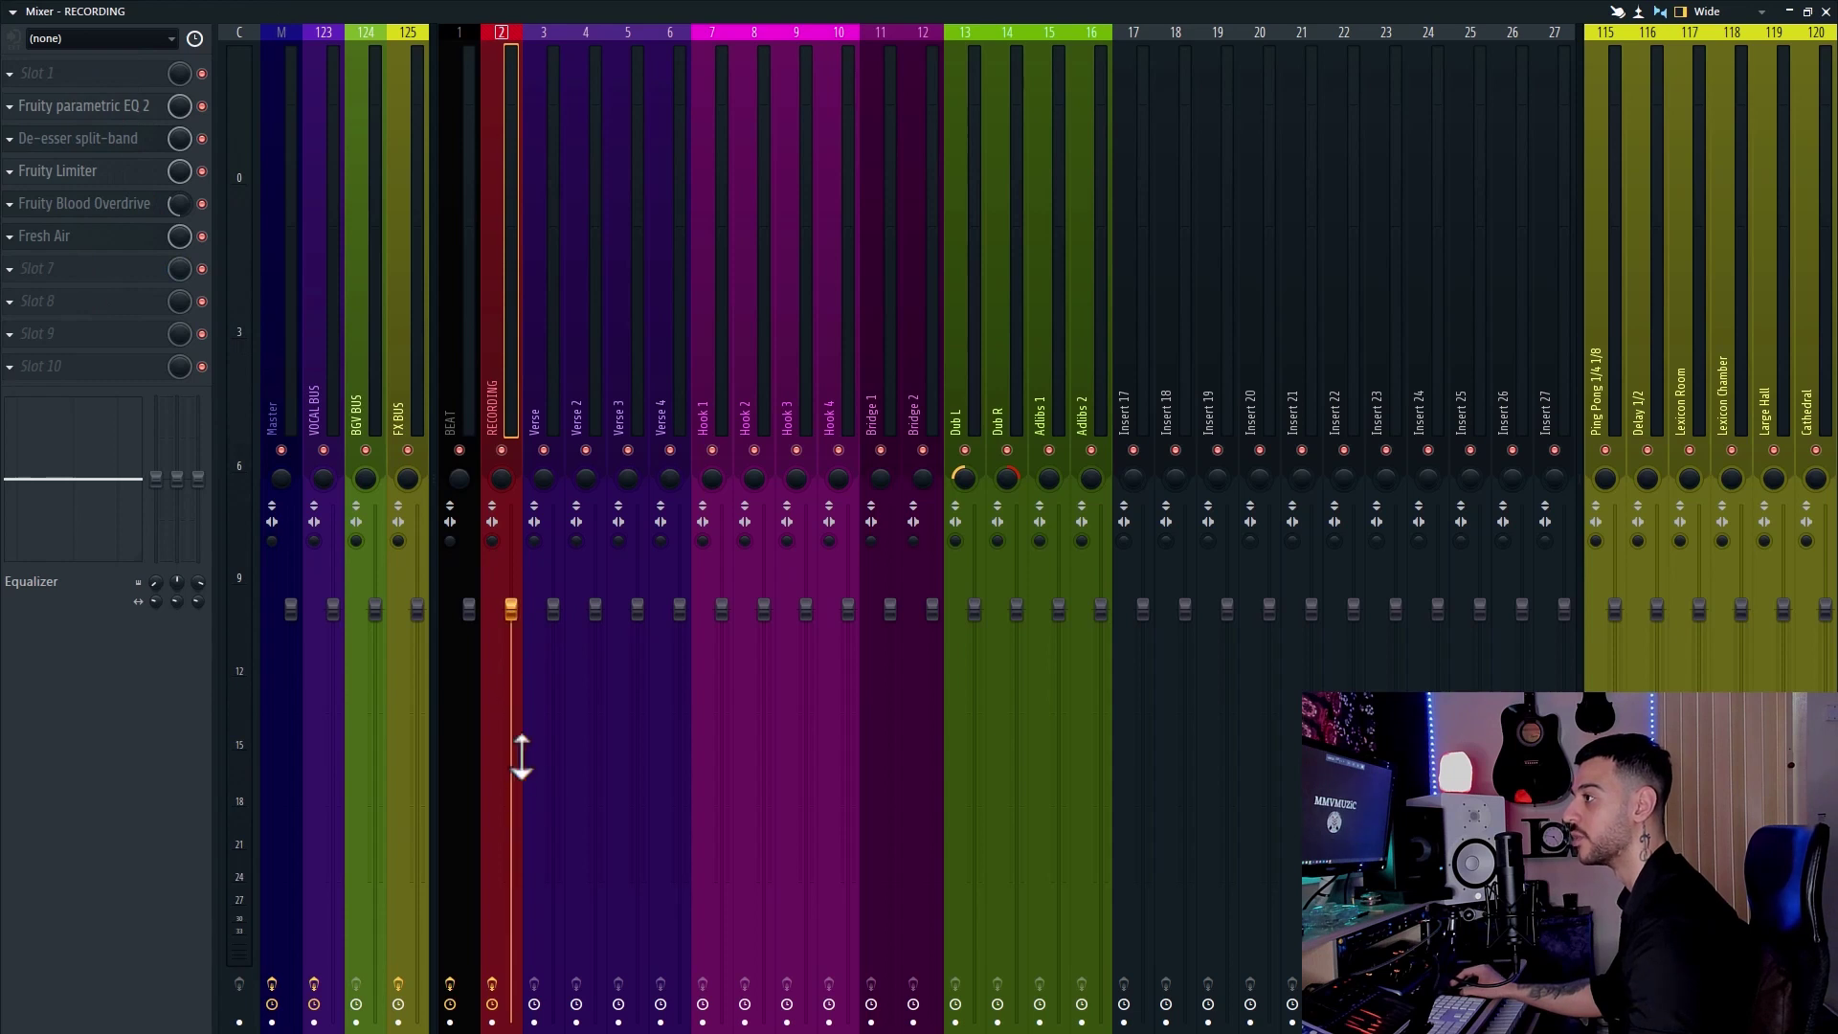
{"action": "left_click_drag", "start_coordinate": [516, 486], "coordinate": [511, 485]}
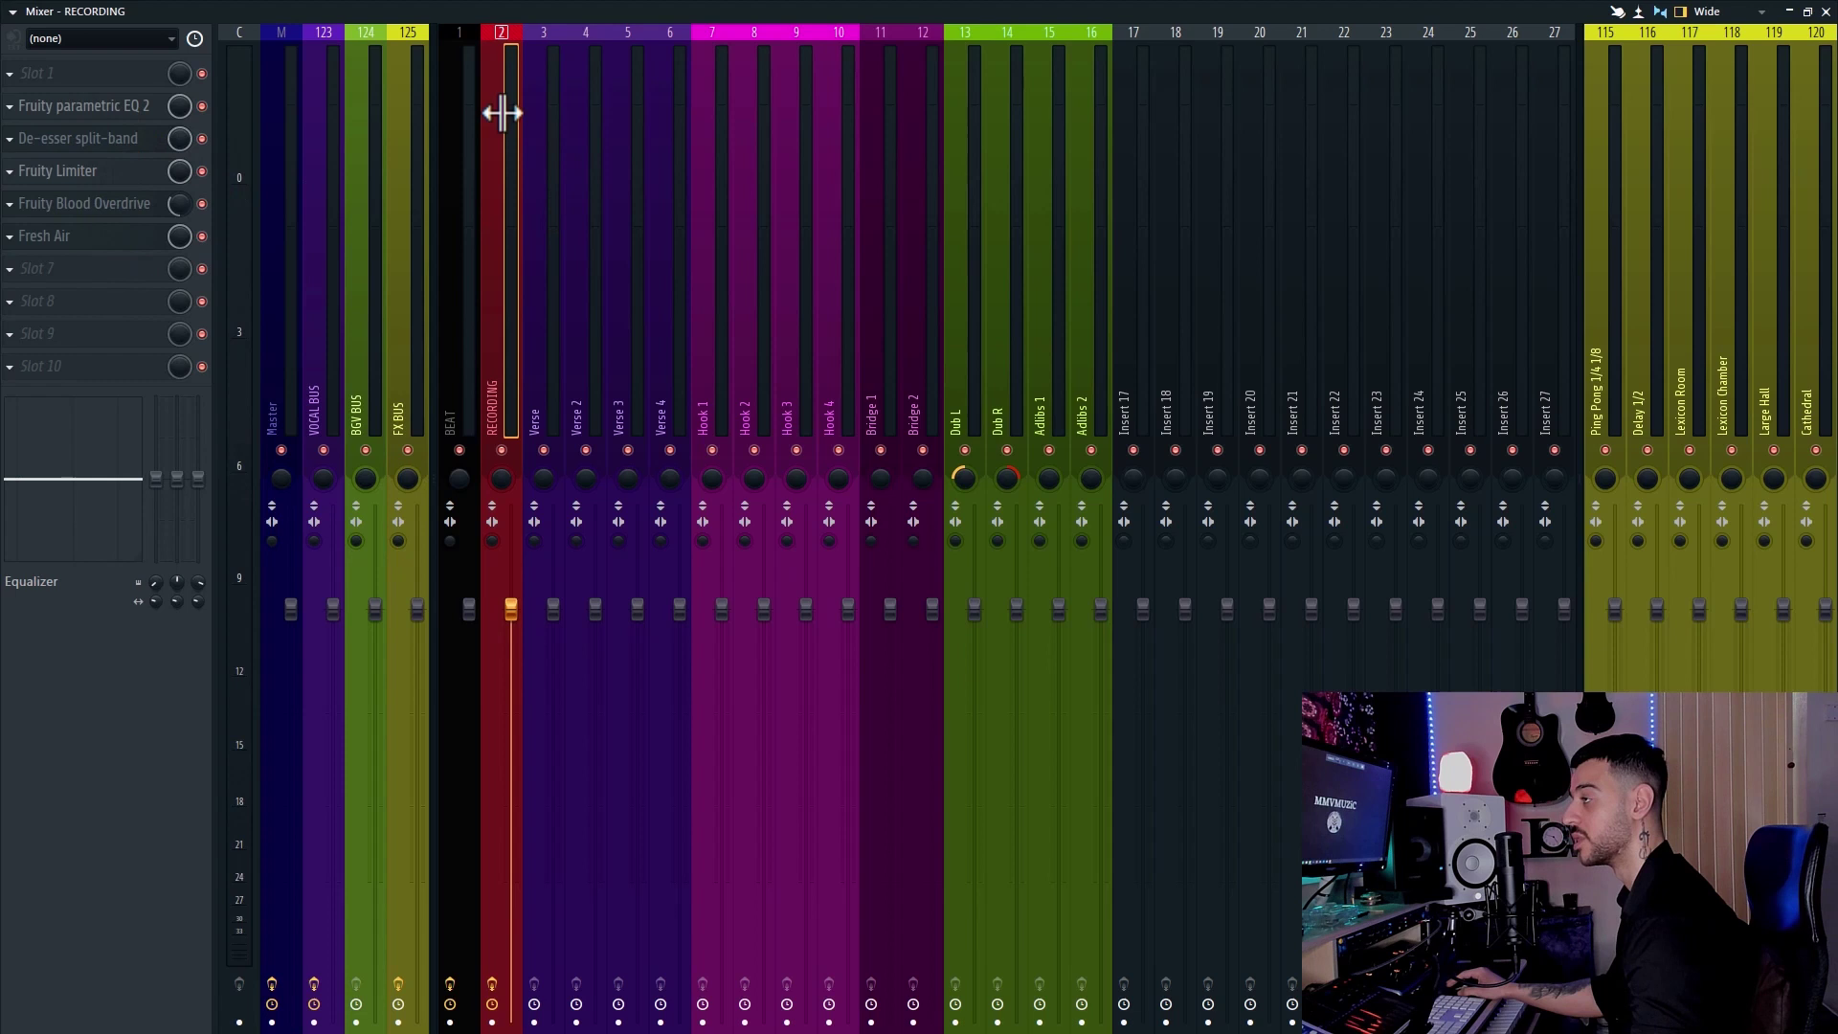
{"action": "left_click_drag", "start_coordinate": [483, 292], "coordinate": [562, 252]}
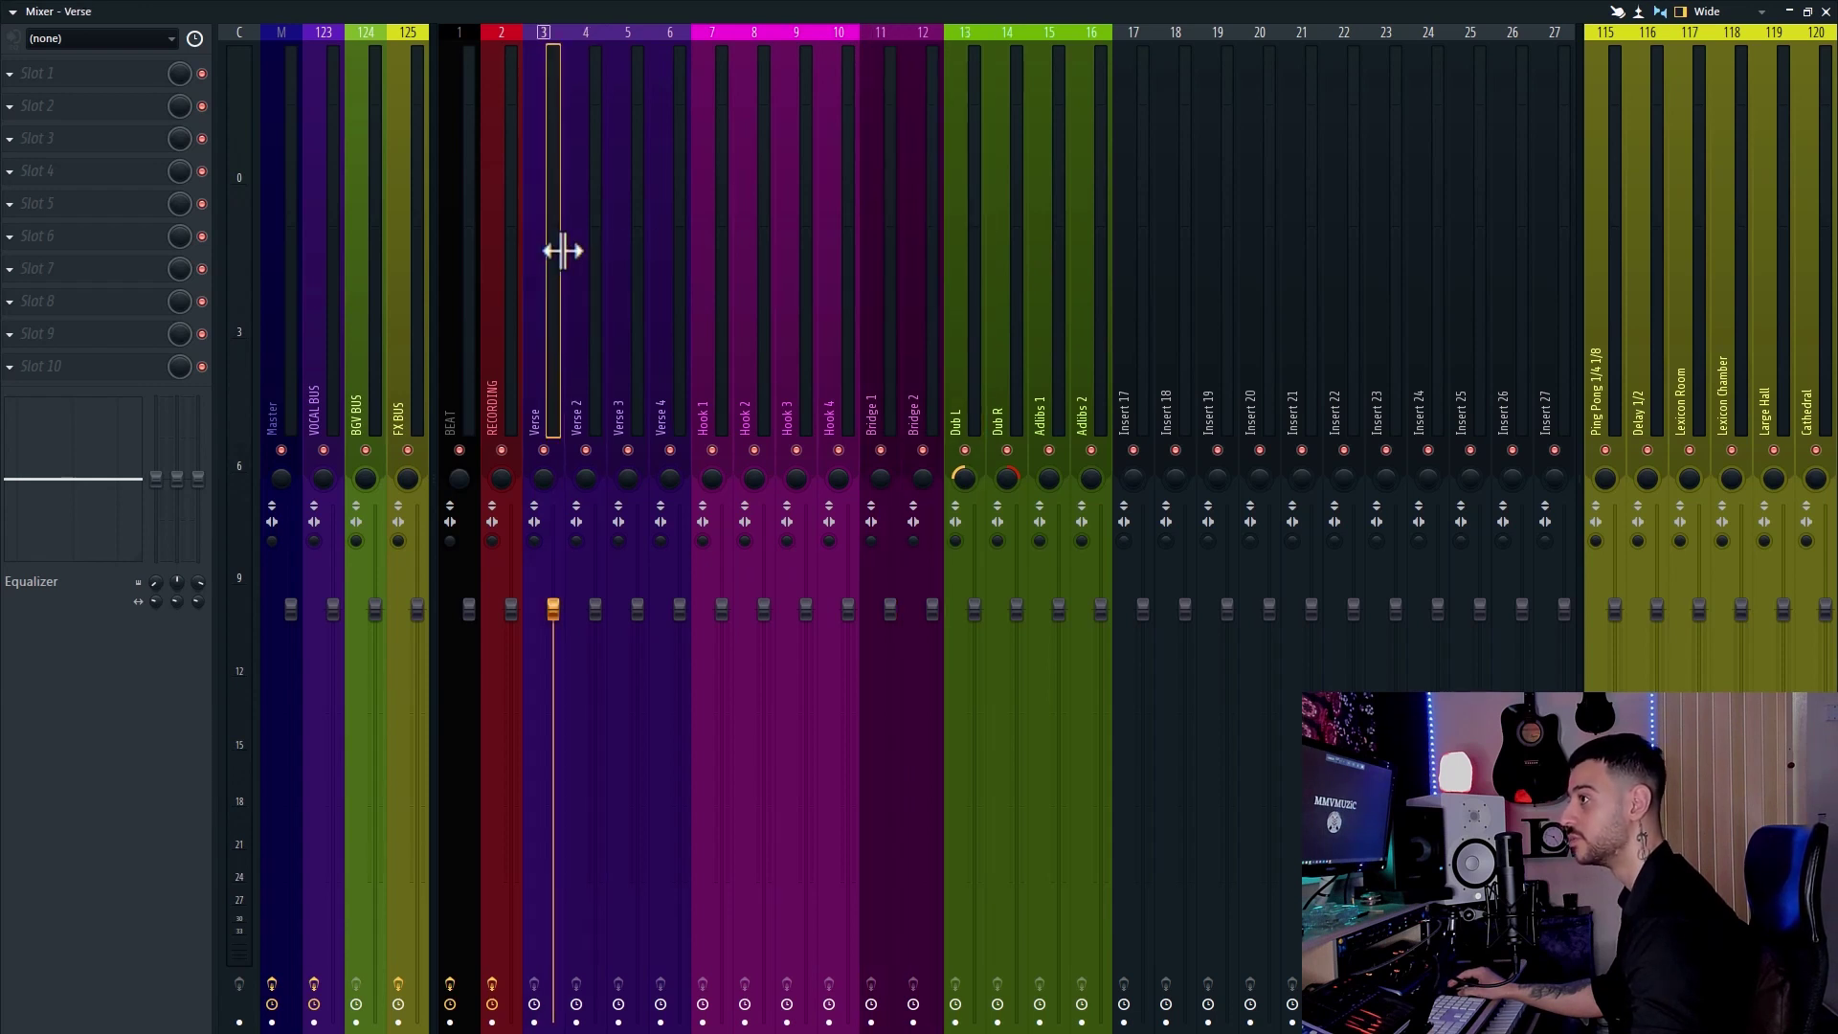
Show the VOCAL BUS chain, then arrow from Verse through the hook and bridge inserts to Dub L.
{"action": "left_click", "coordinate": [319, 233]}
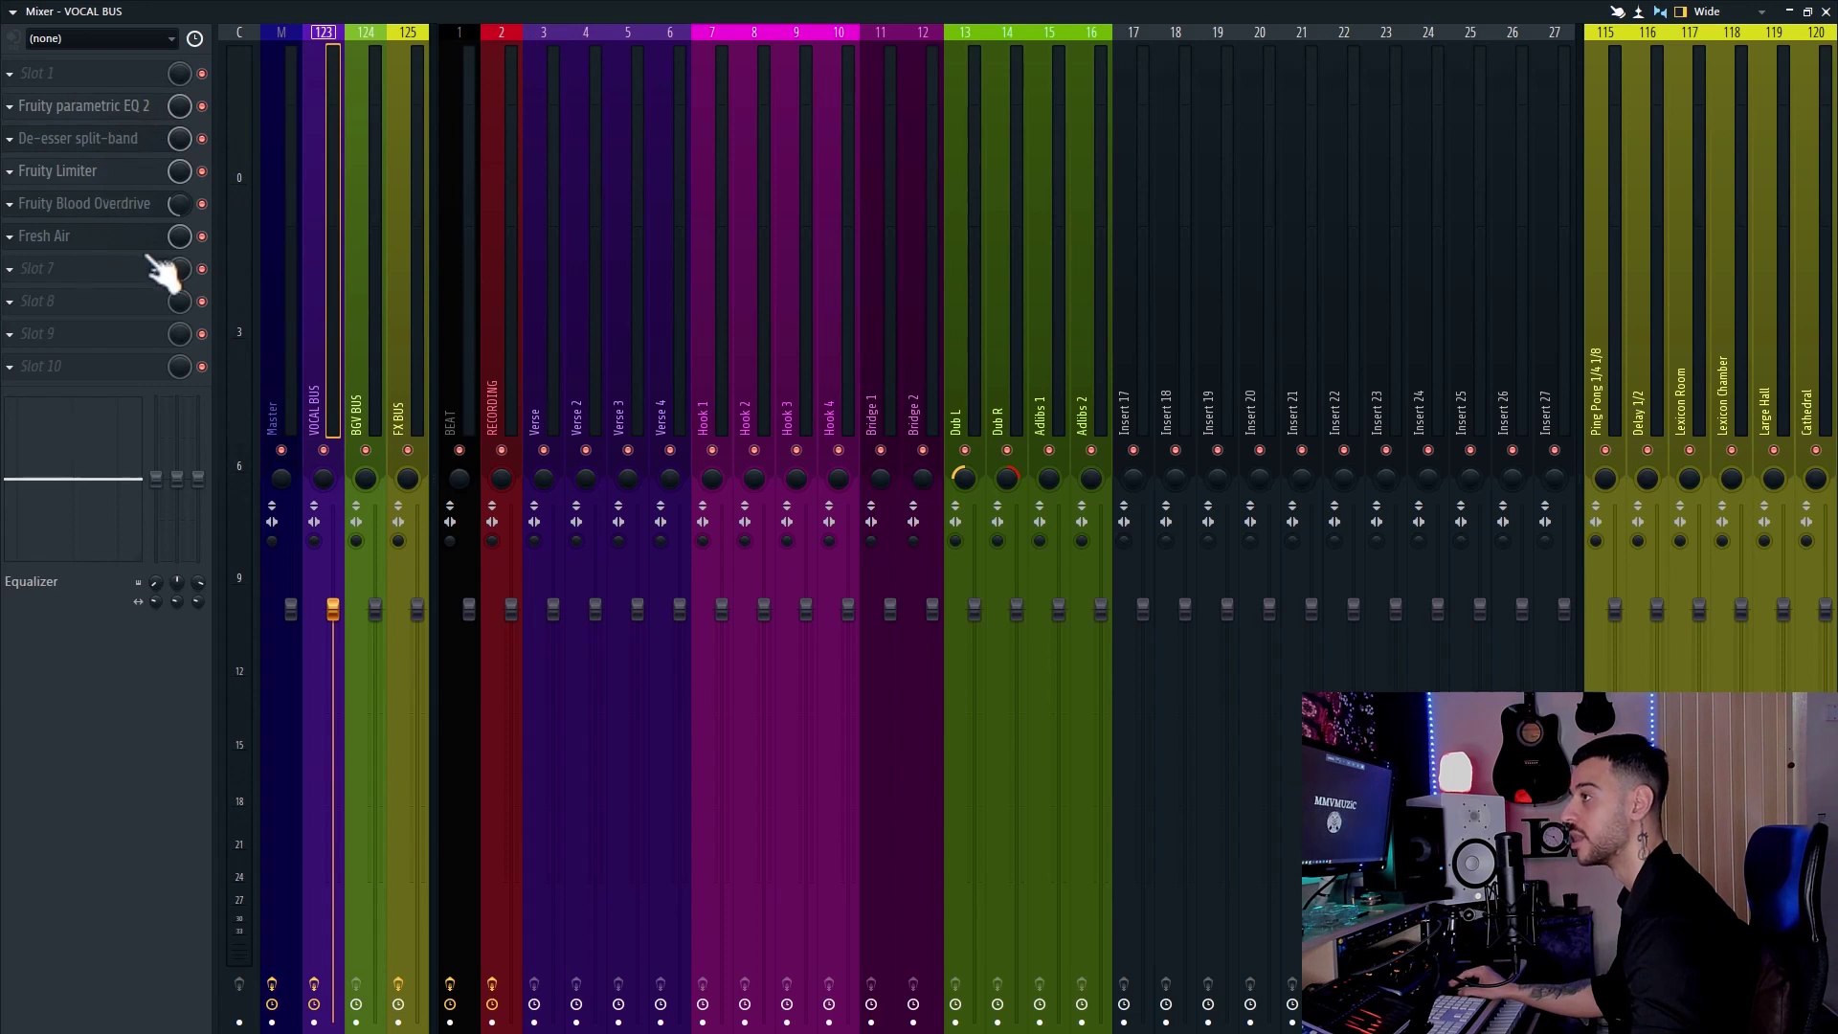
{"action": "left_click", "coordinate": [544, 413]}
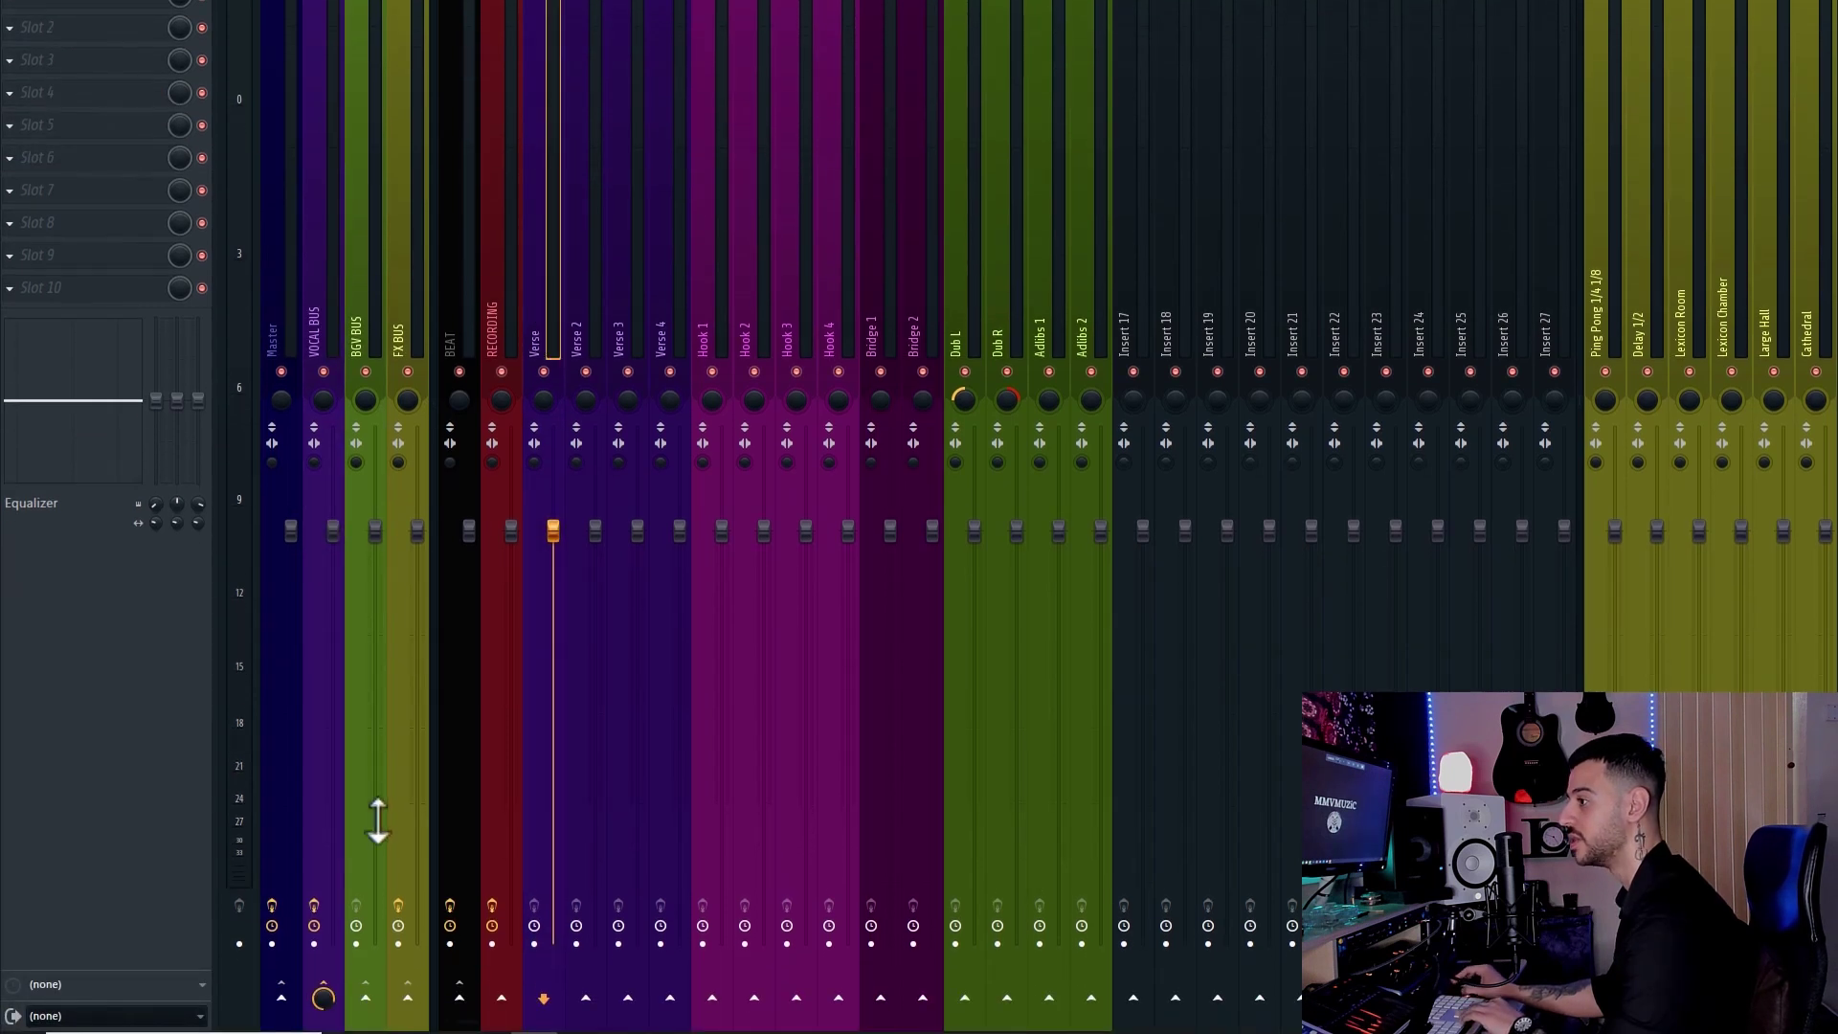
{"action": "key", "text": "Right"}
{"action": "key", "text": "Right"}
{"action": "key", "text": "Right"}
{"action": "key", "text": "Right"}
{"action": "key", "text": "Right"}
{"action": "key", "text": "Right"}
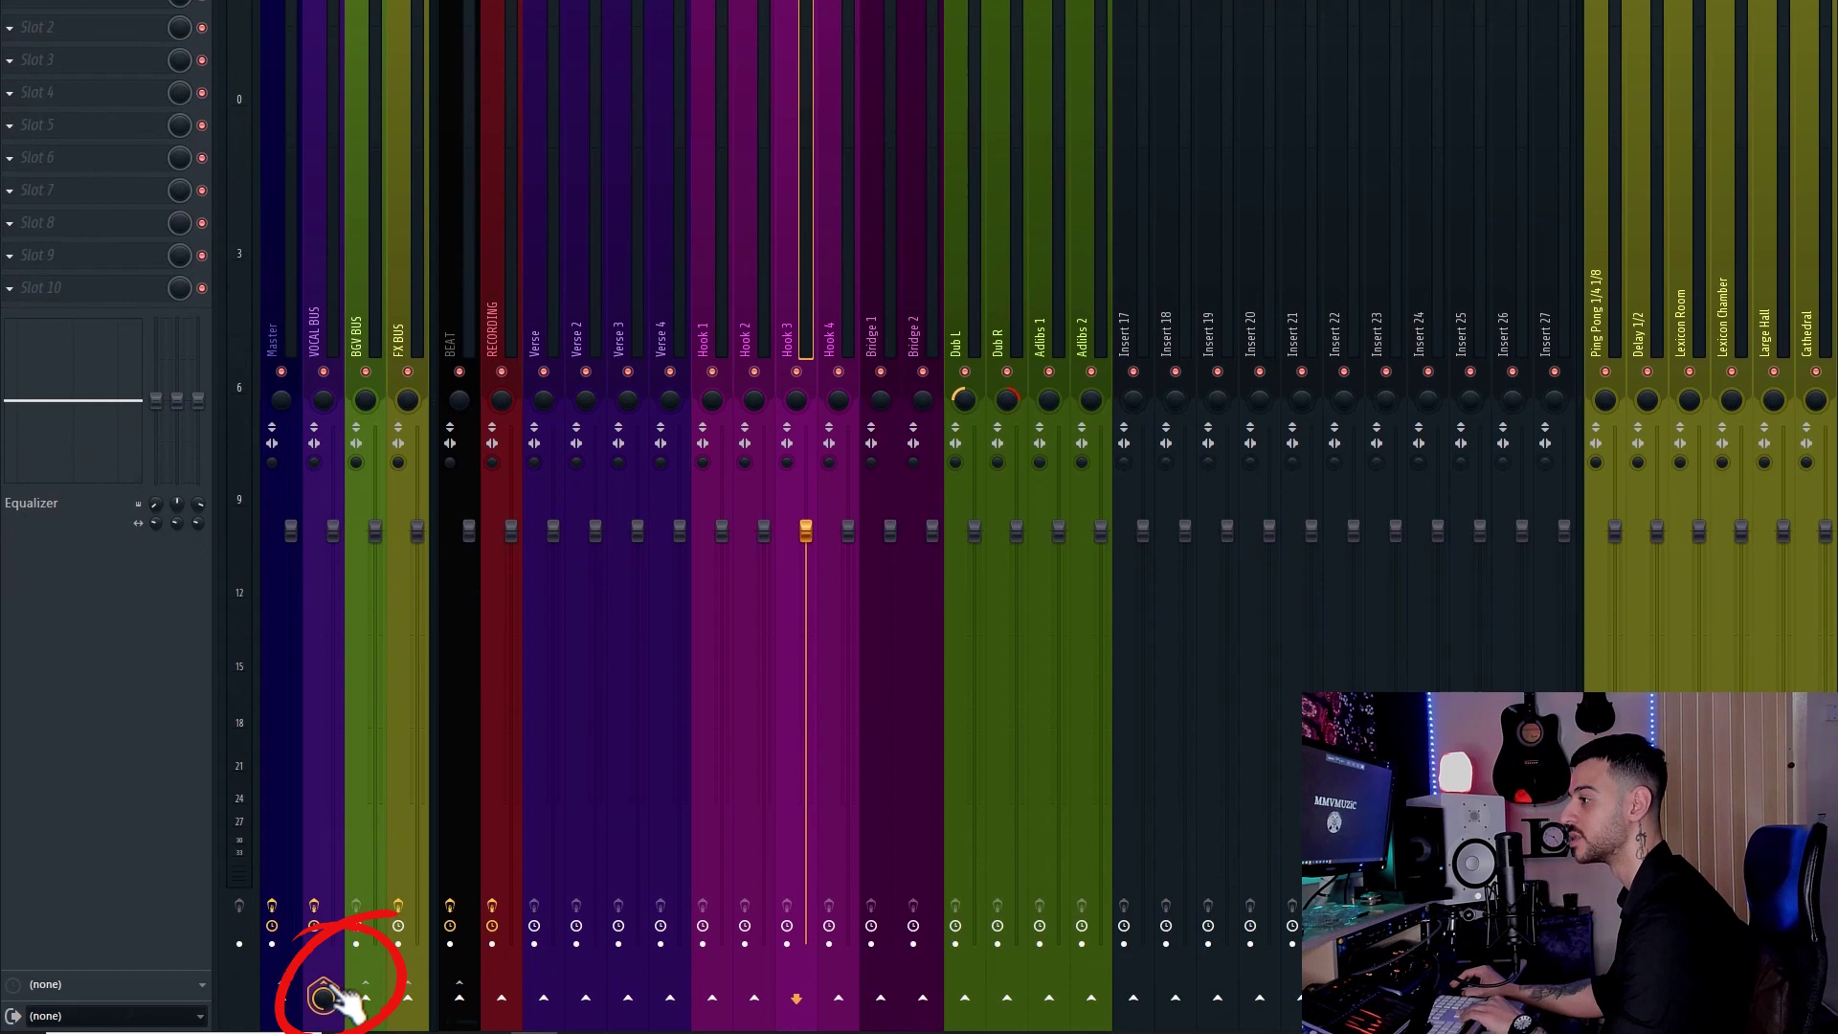
{"action": "key", "text": "Right"}
{"action": "key", "text": "Right"}
{"action": "key", "text": "Right"}
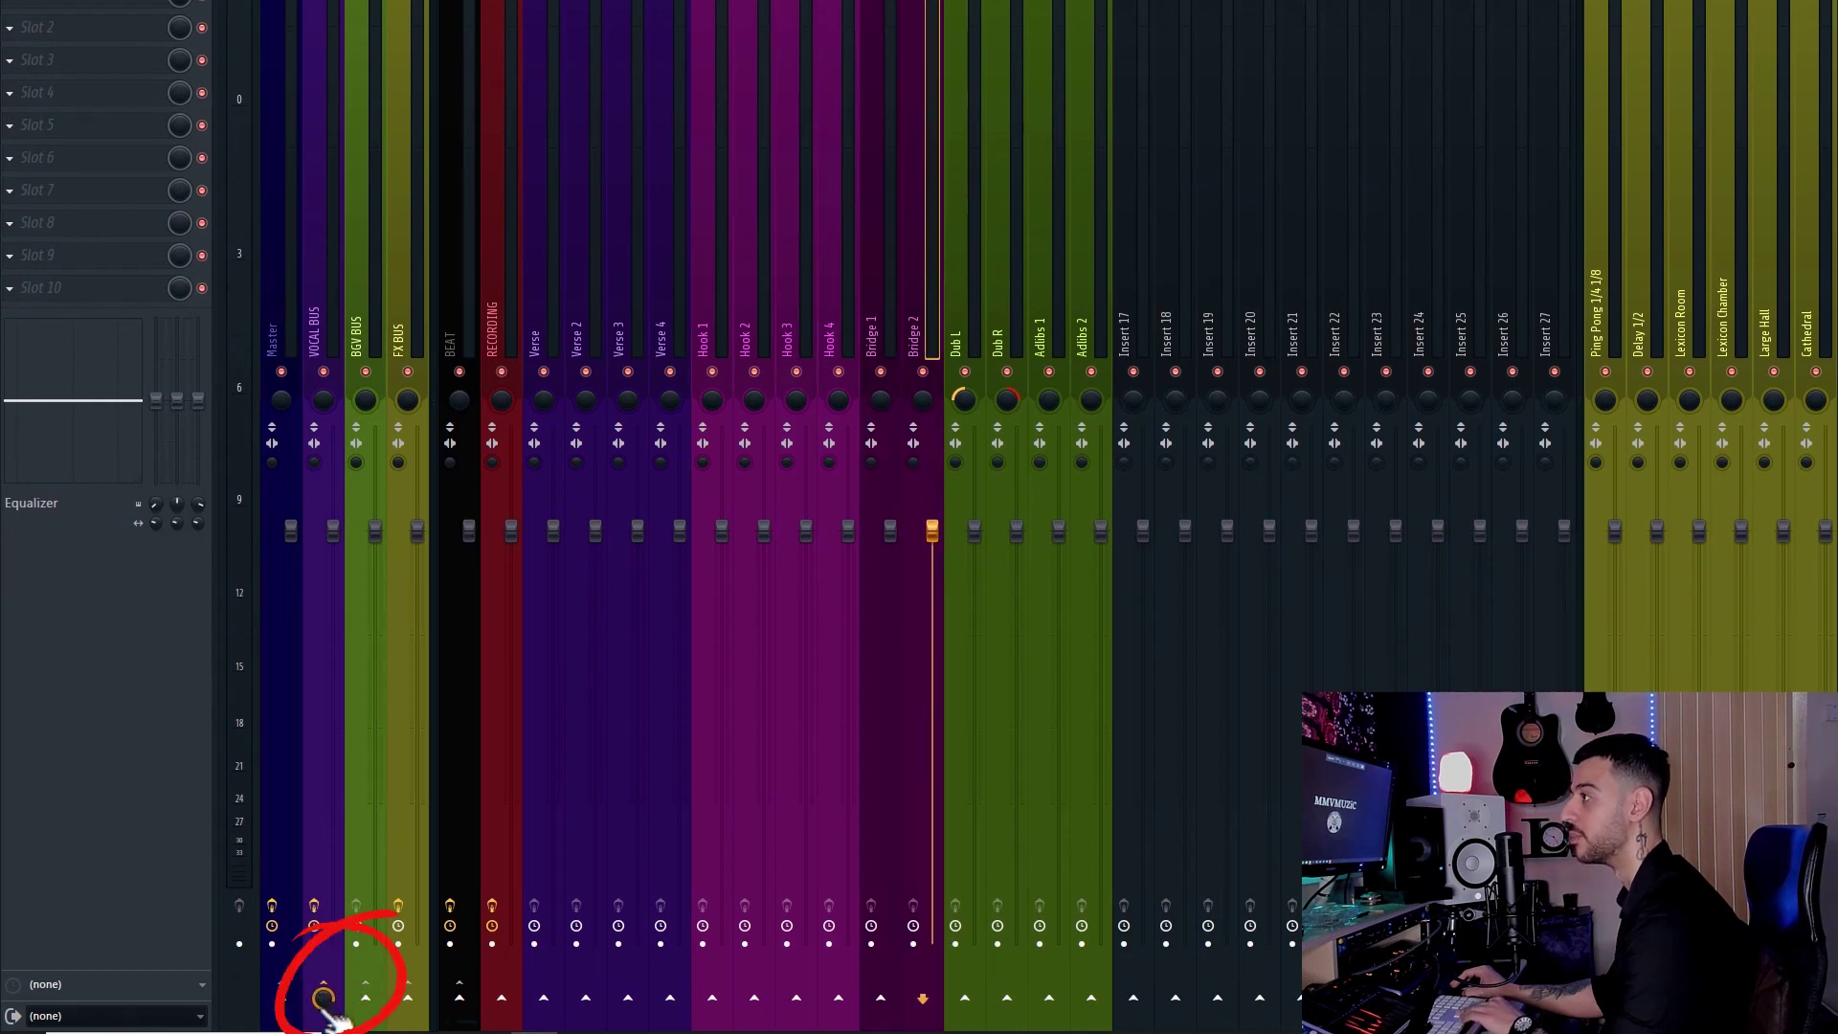
{"action": "key", "text": "Right"}
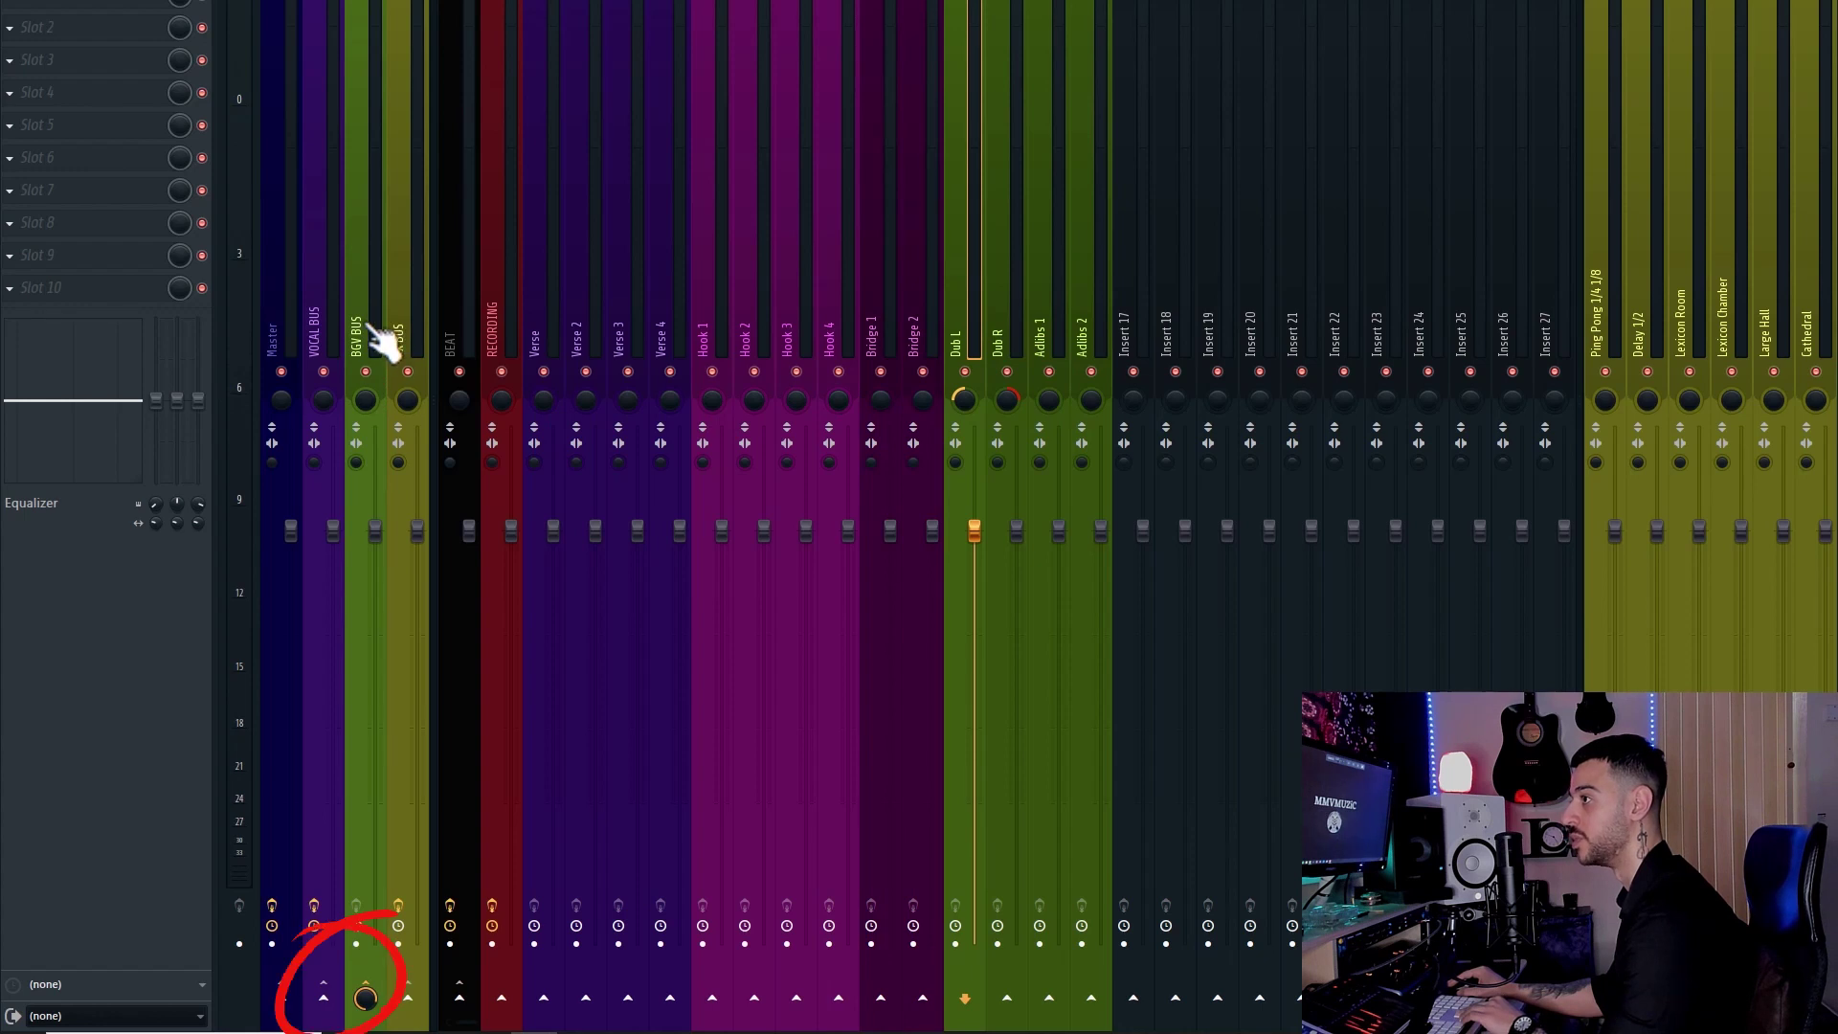
Recheck VOCAL BUS against the Verse 2 to Hook 1 inserts, ending on RECORDING.
{"action": "left_click", "coordinate": [540, 287]}
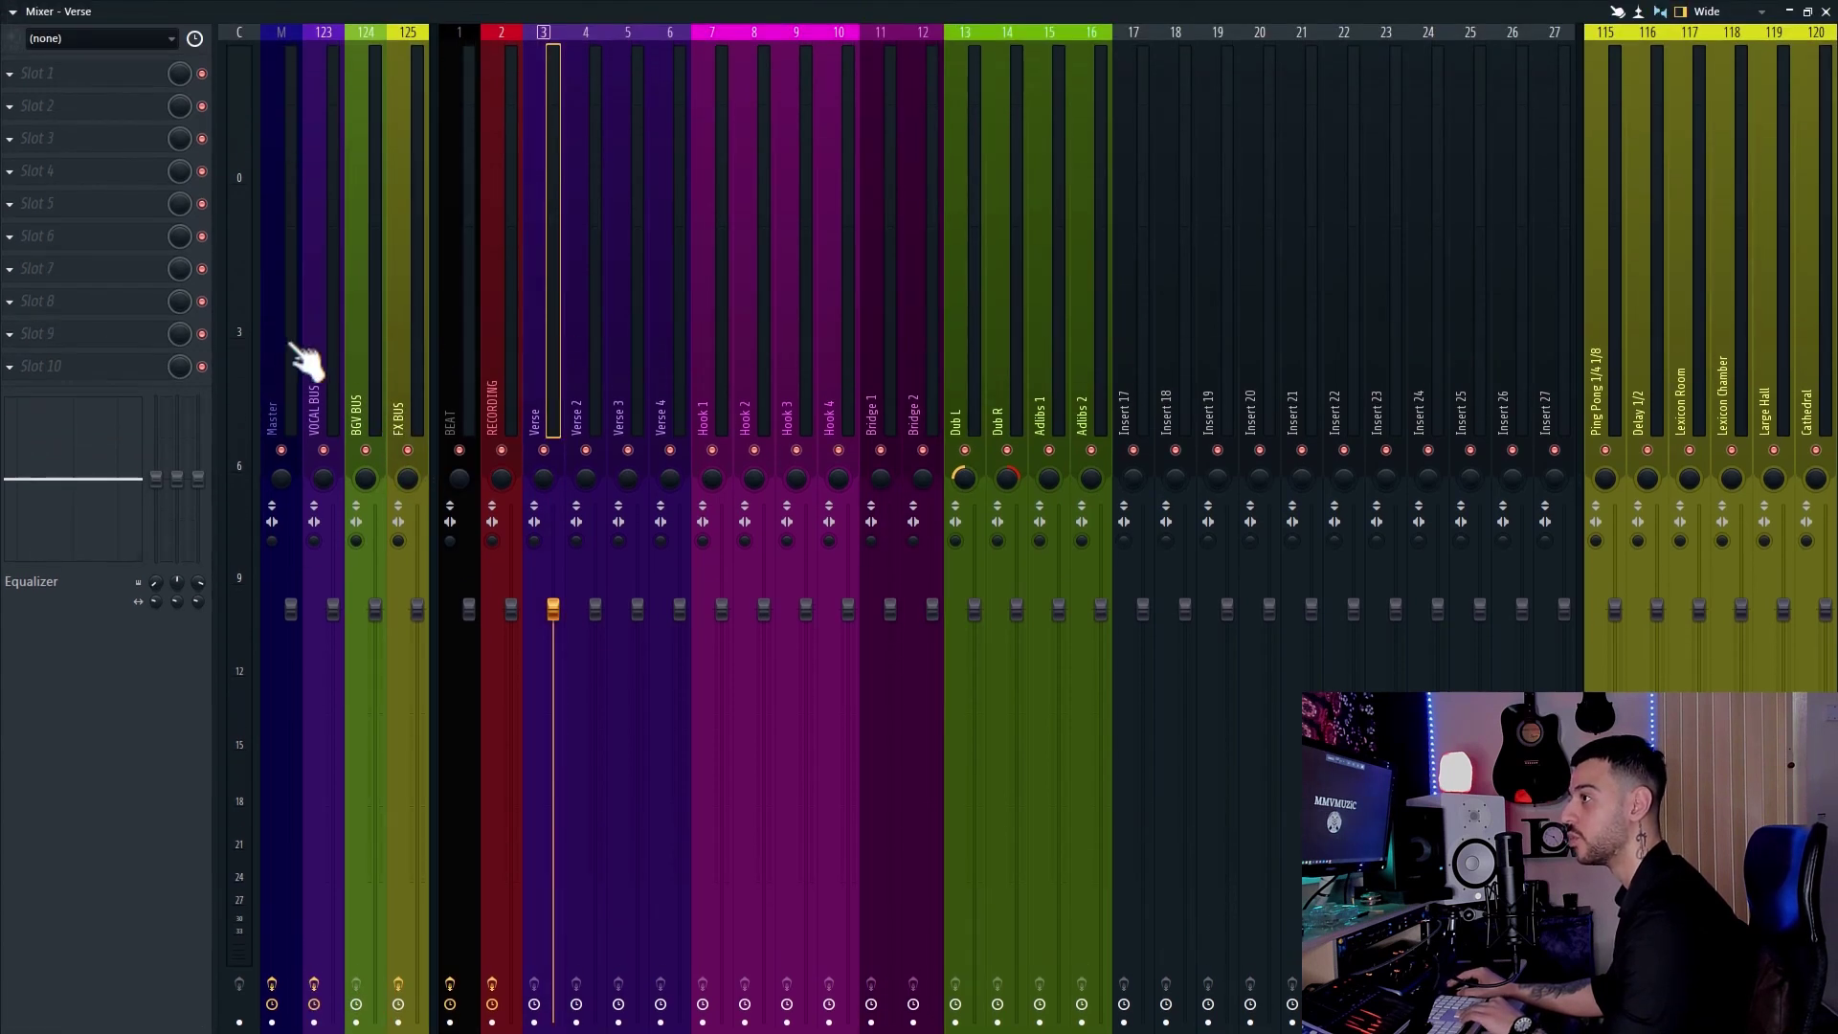
{"action": "left_click", "coordinate": [331, 345]}
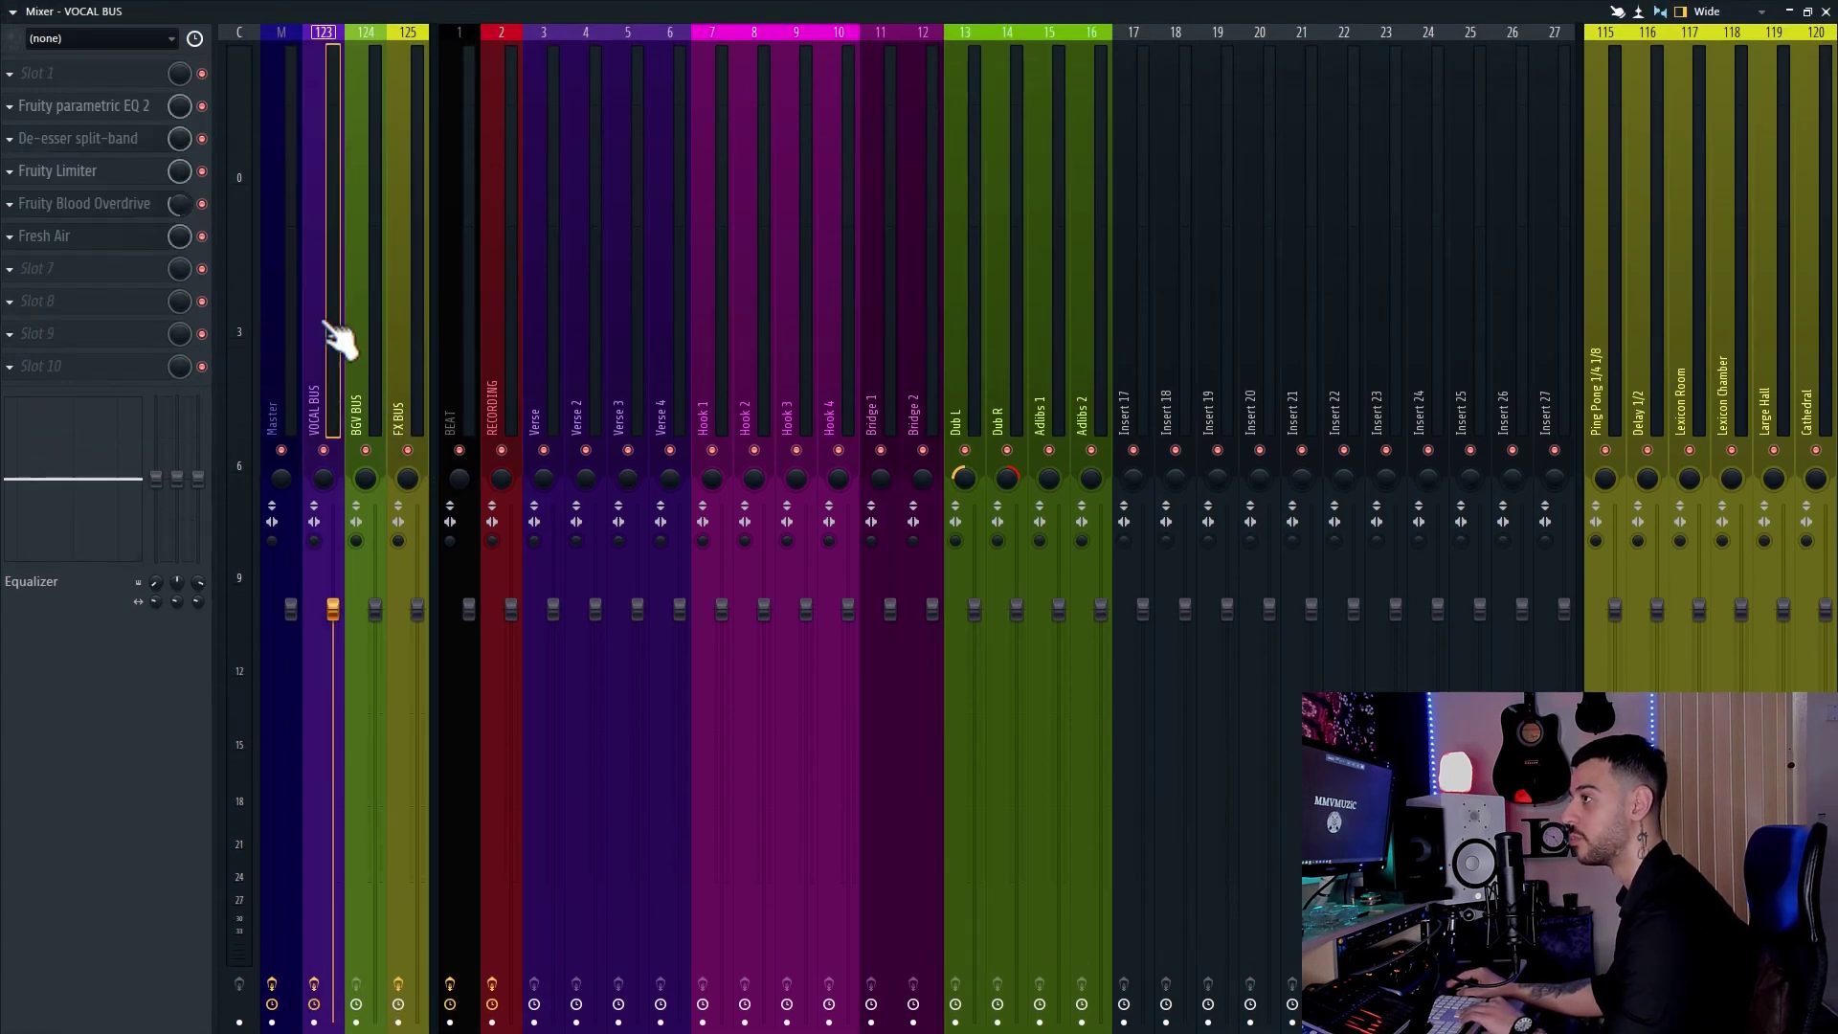
{"action": "left_click", "coordinate": [553, 196]}
{"action": "left_click", "coordinate": [600, 168]}
{"action": "left_click", "coordinate": [646, 172]}
{"action": "left_click", "coordinate": [675, 196]}
{"action": "left_click", "coordinate": [722, 211]}
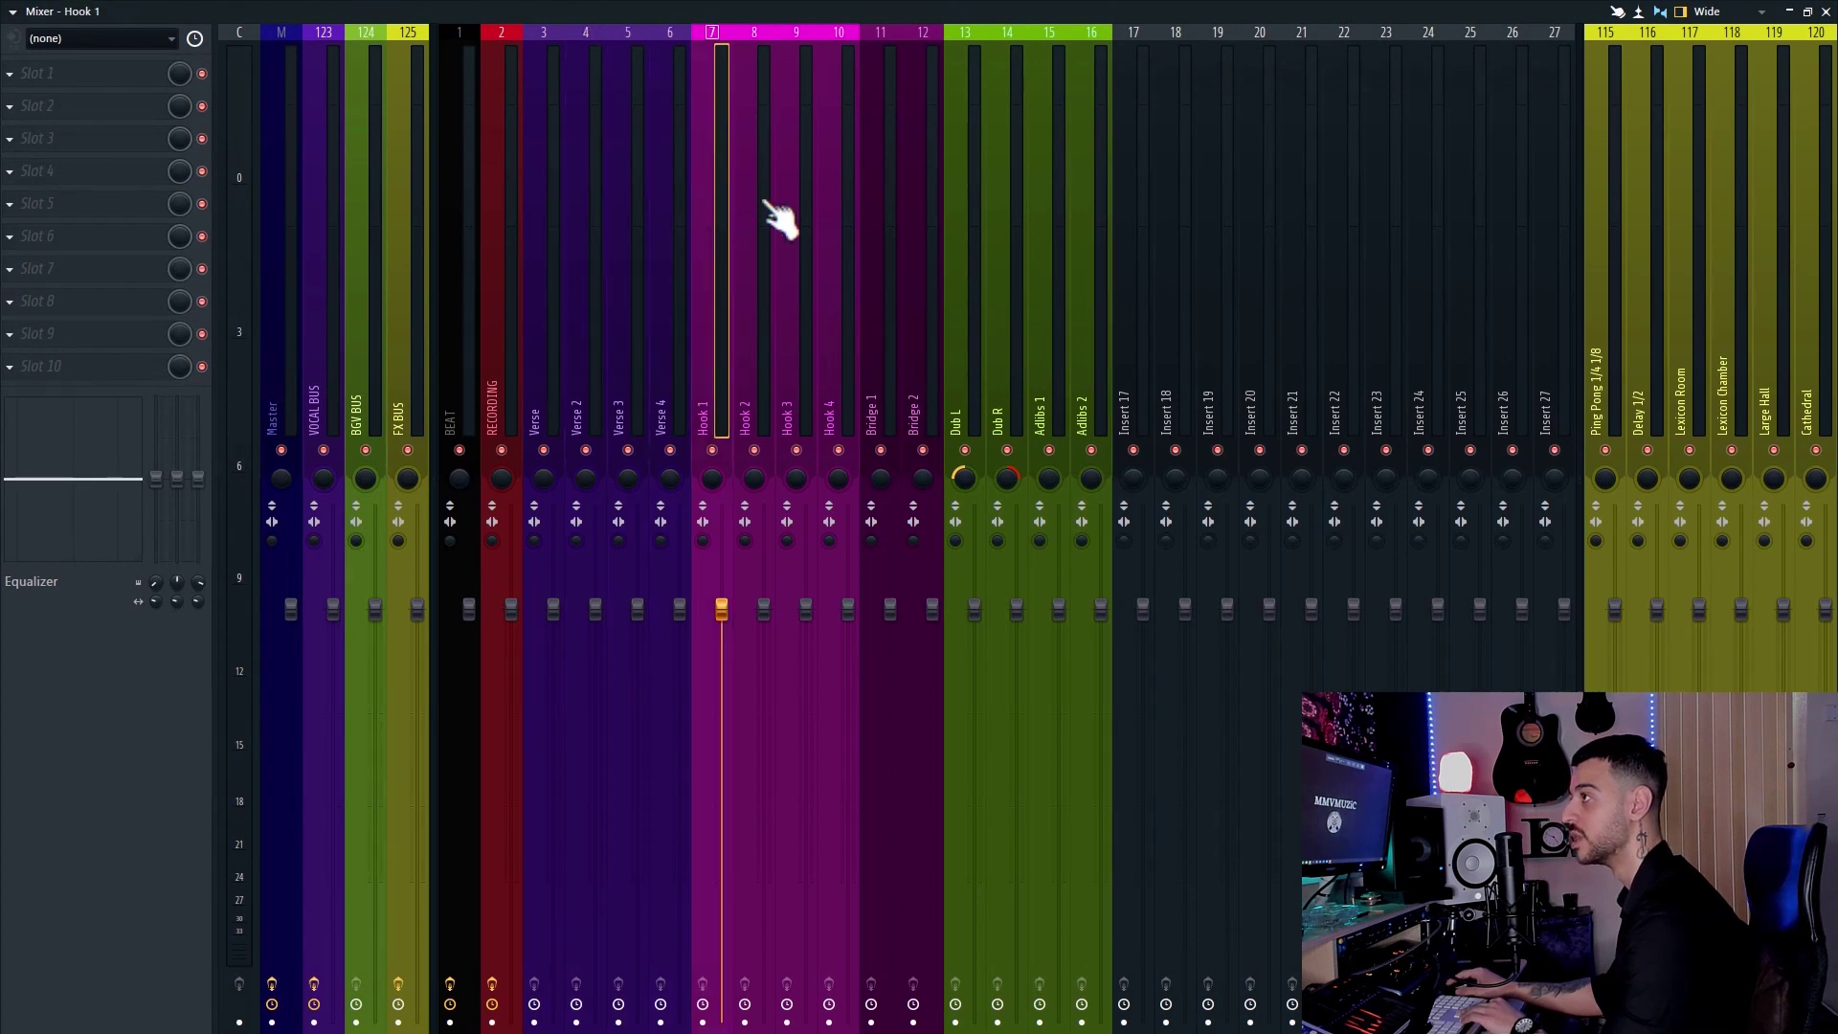
{"action": "left_click", "coordinate": [325, 256]}
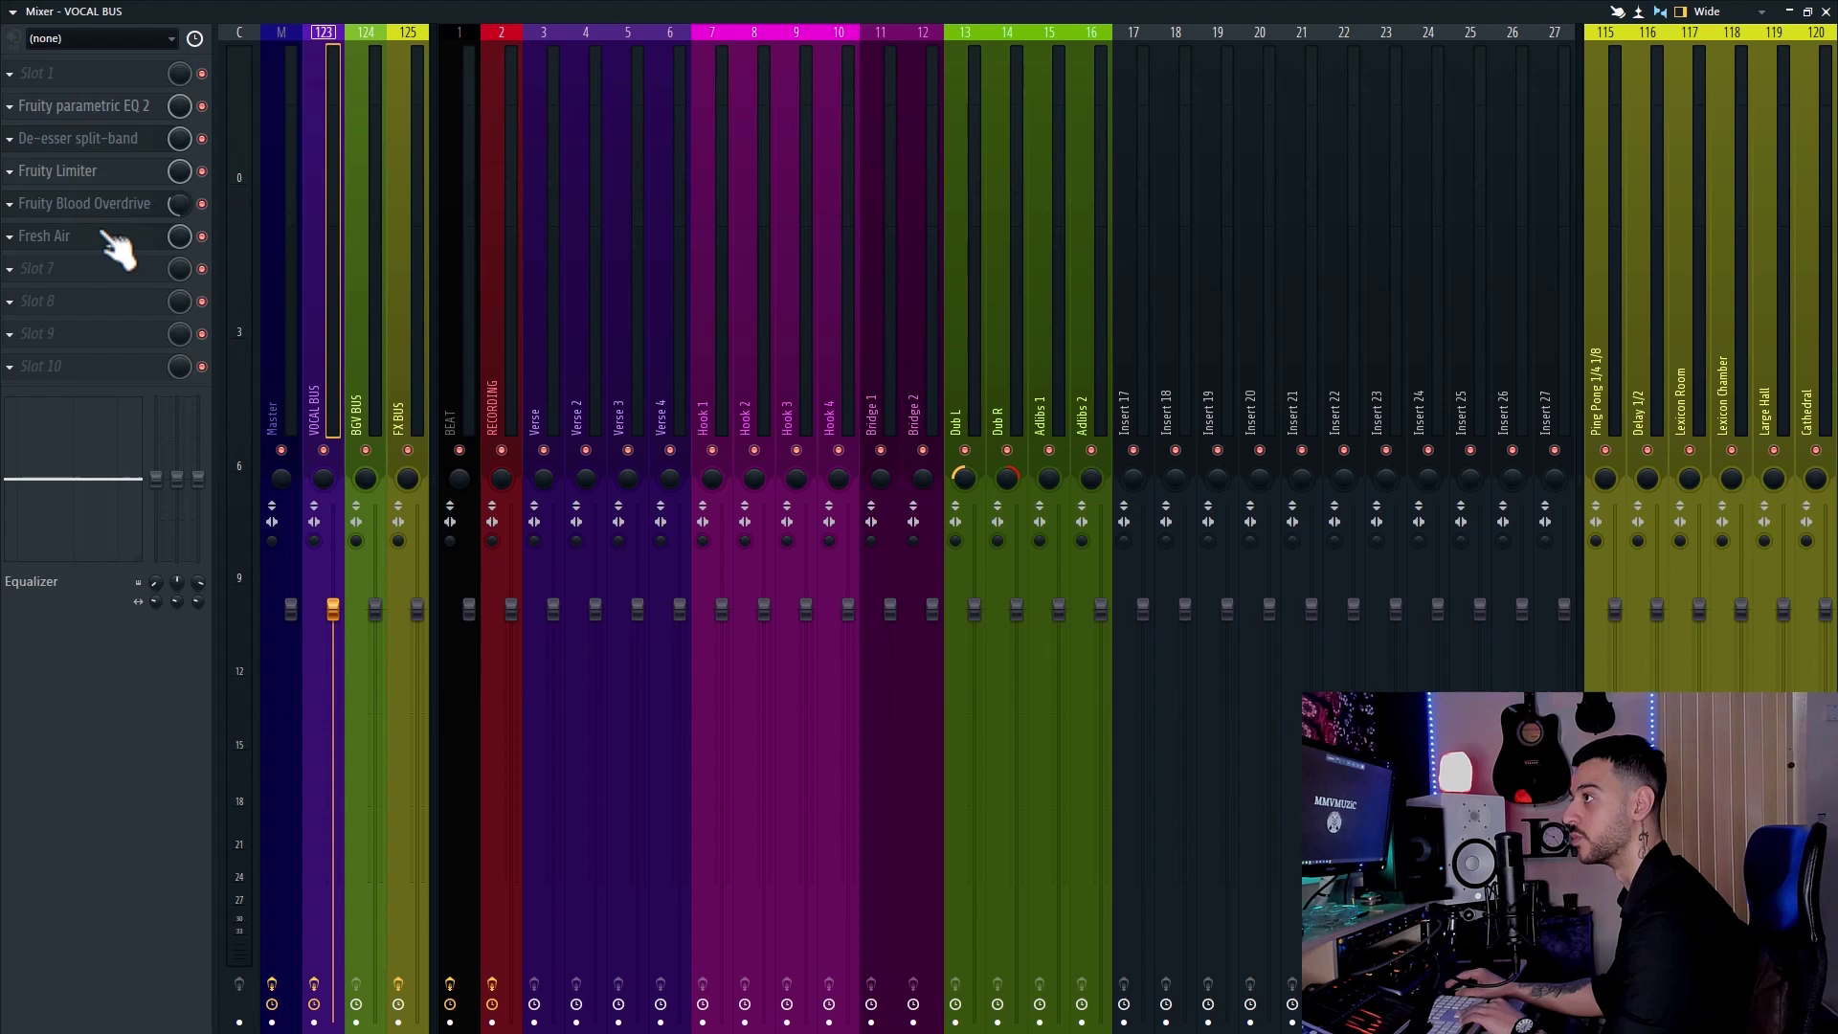
{"action": "left_click", "coordinate": [511, 300]}
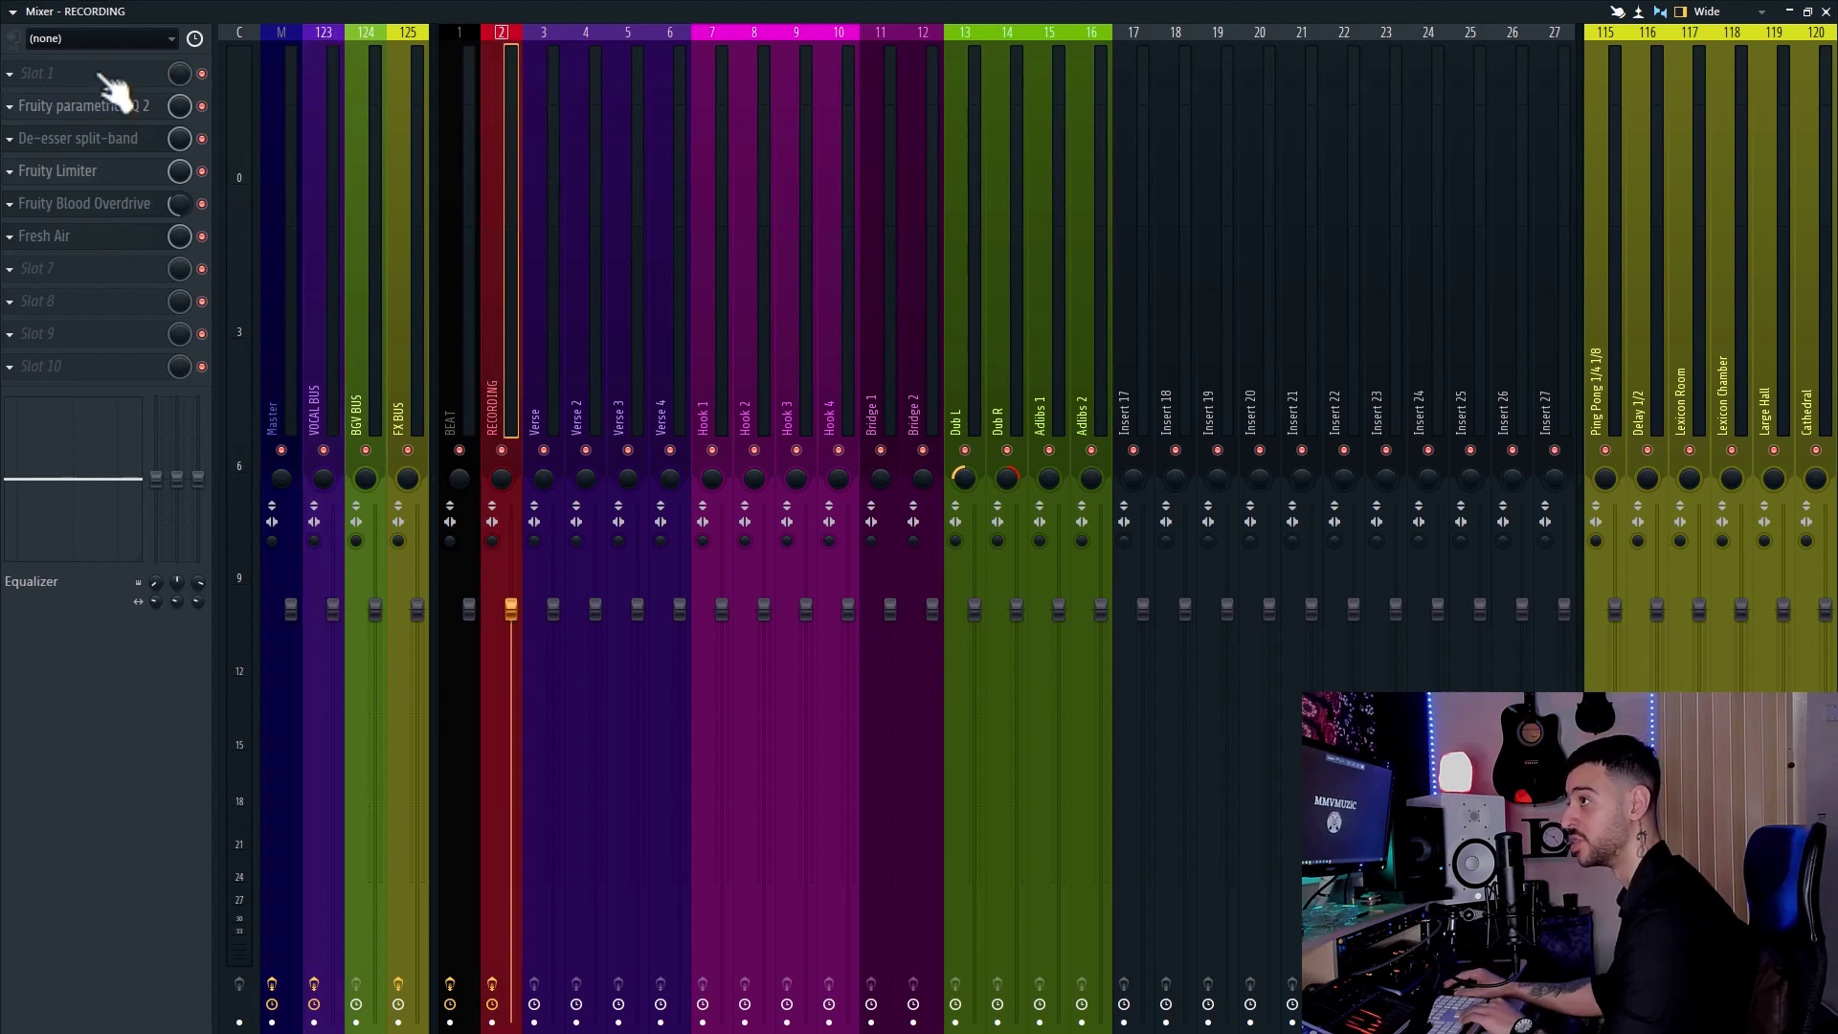
View the File submenu in the RECORDING insert's track options, then close the menu unchanged.
{"action": "right_click", "coordinate": [508, 247]}
{"action": "mouse_move", "coordinate": [628, 140]}
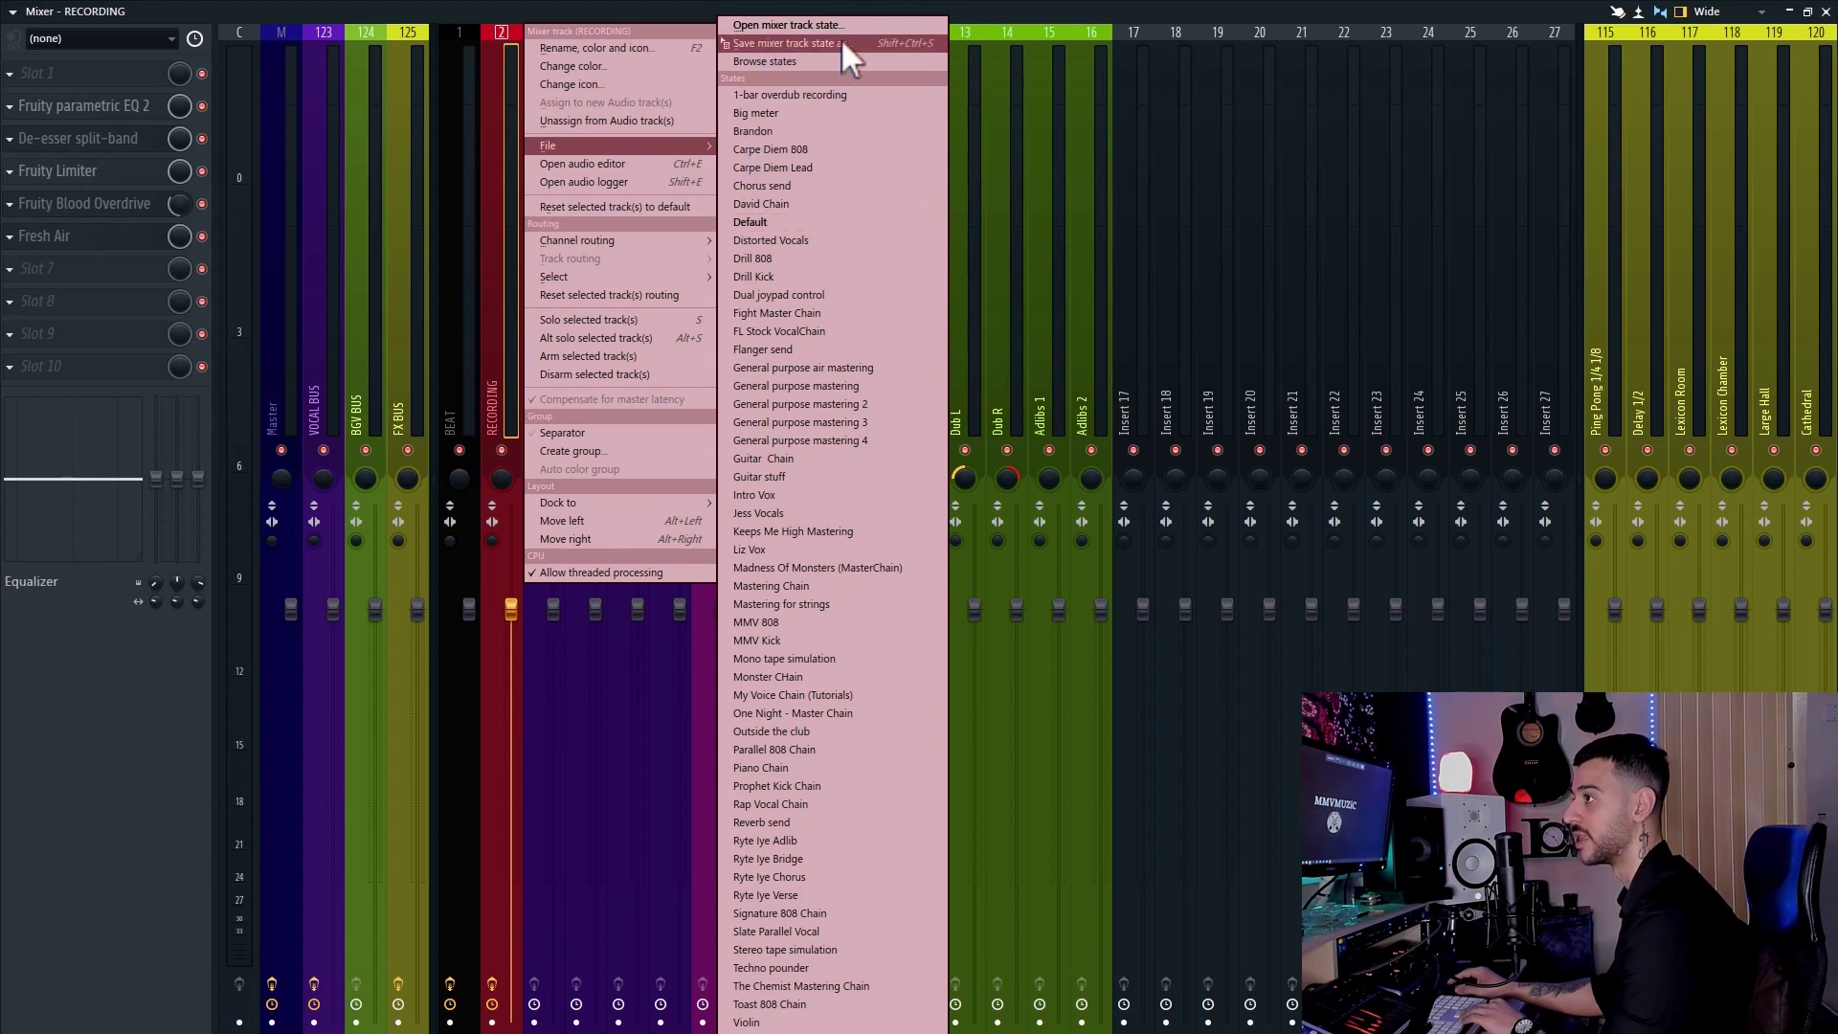
{"action": "left_click", "coordinate": [316, 268]}
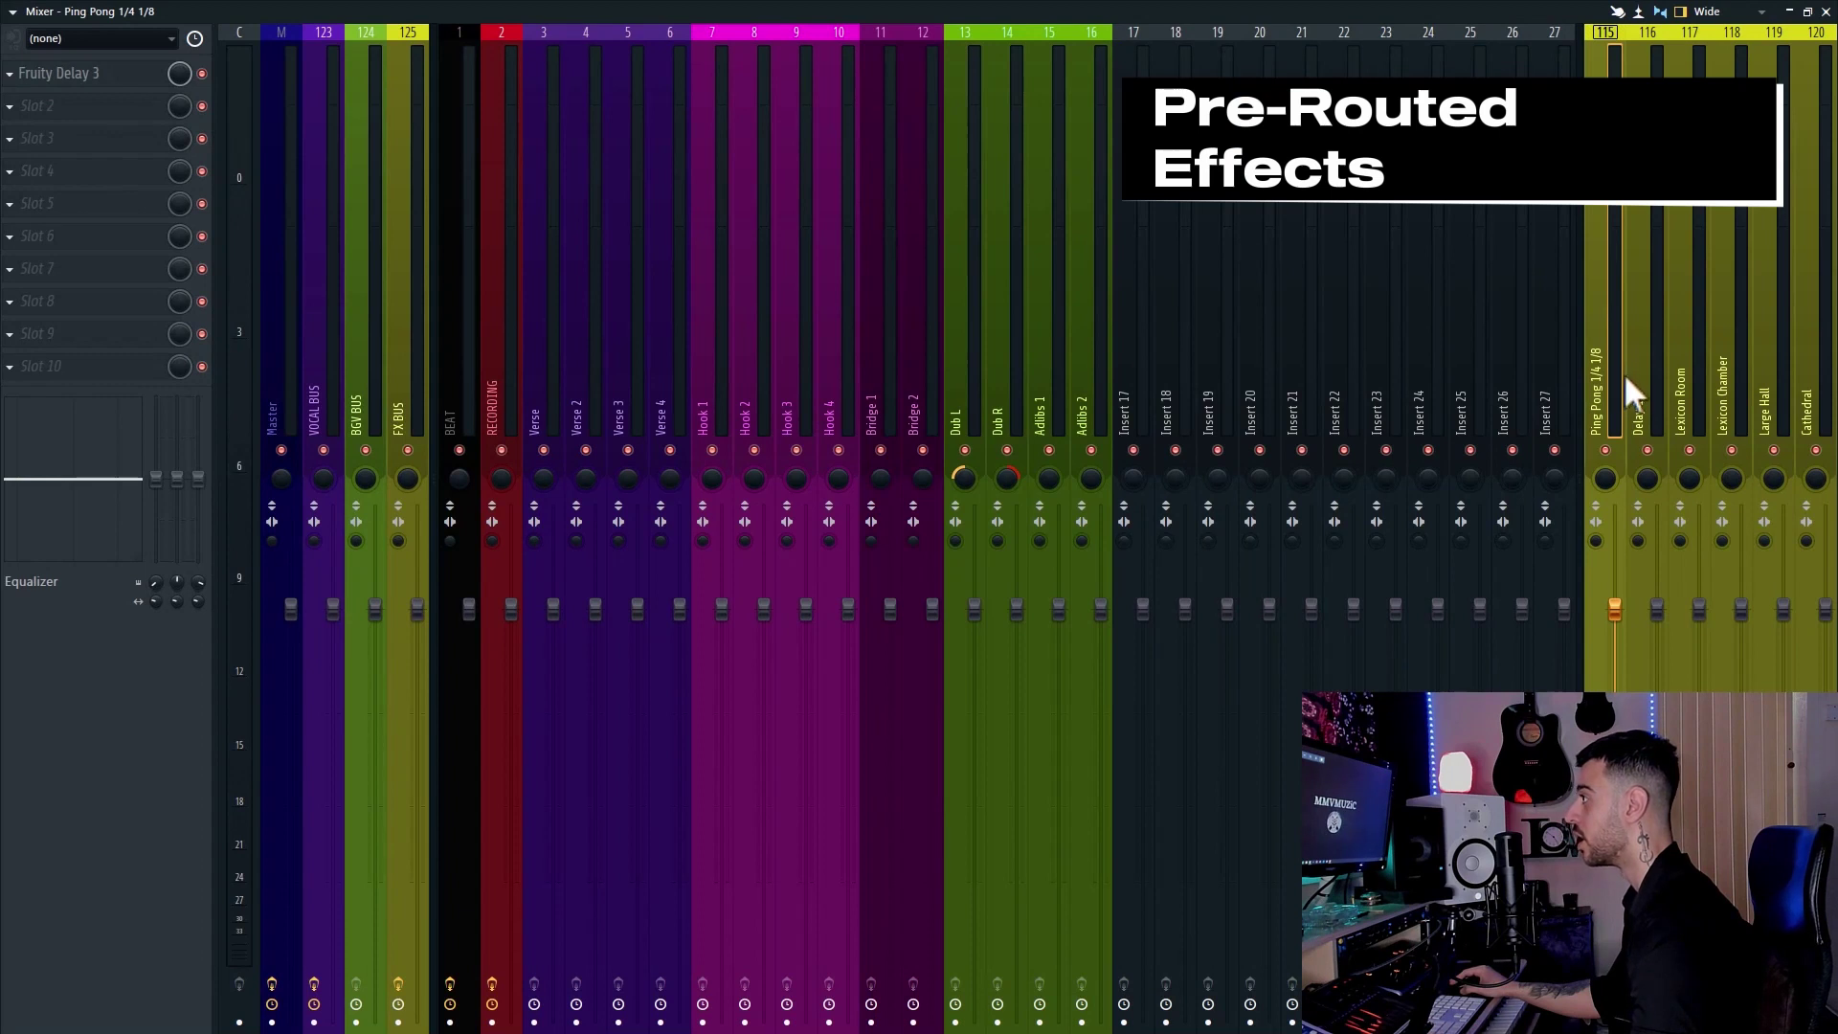
Click across the reverb send inserts up to Cathedral, then return to Ping Pong 1/4 1/8.
{"action": "left_click", "coordinate": [1637, 371]}
{"action": "left_click", "coordinate": [1690, 356]}
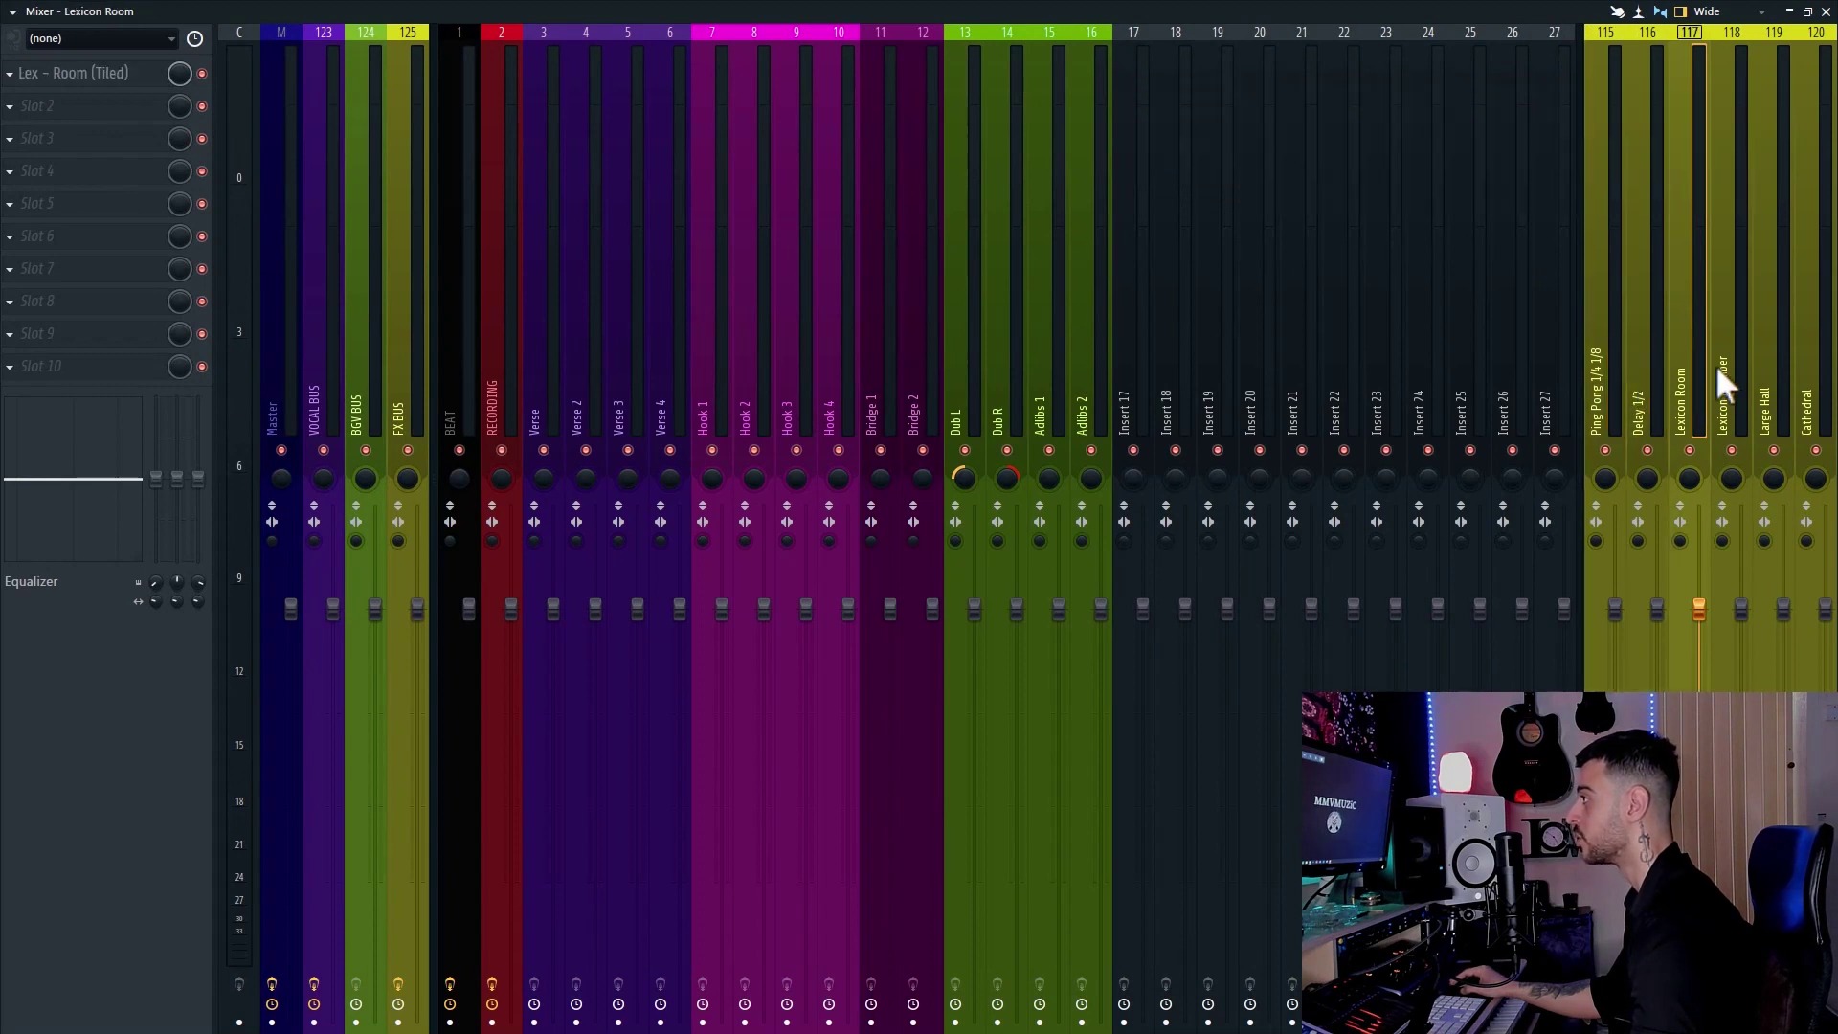
{"action": "left_click", "coordinate": [1718, 364]}
{"action": "left_click", "coordinate": [1791, 354]}
{"action": "left_click", "coordinate": [1808, 330]}
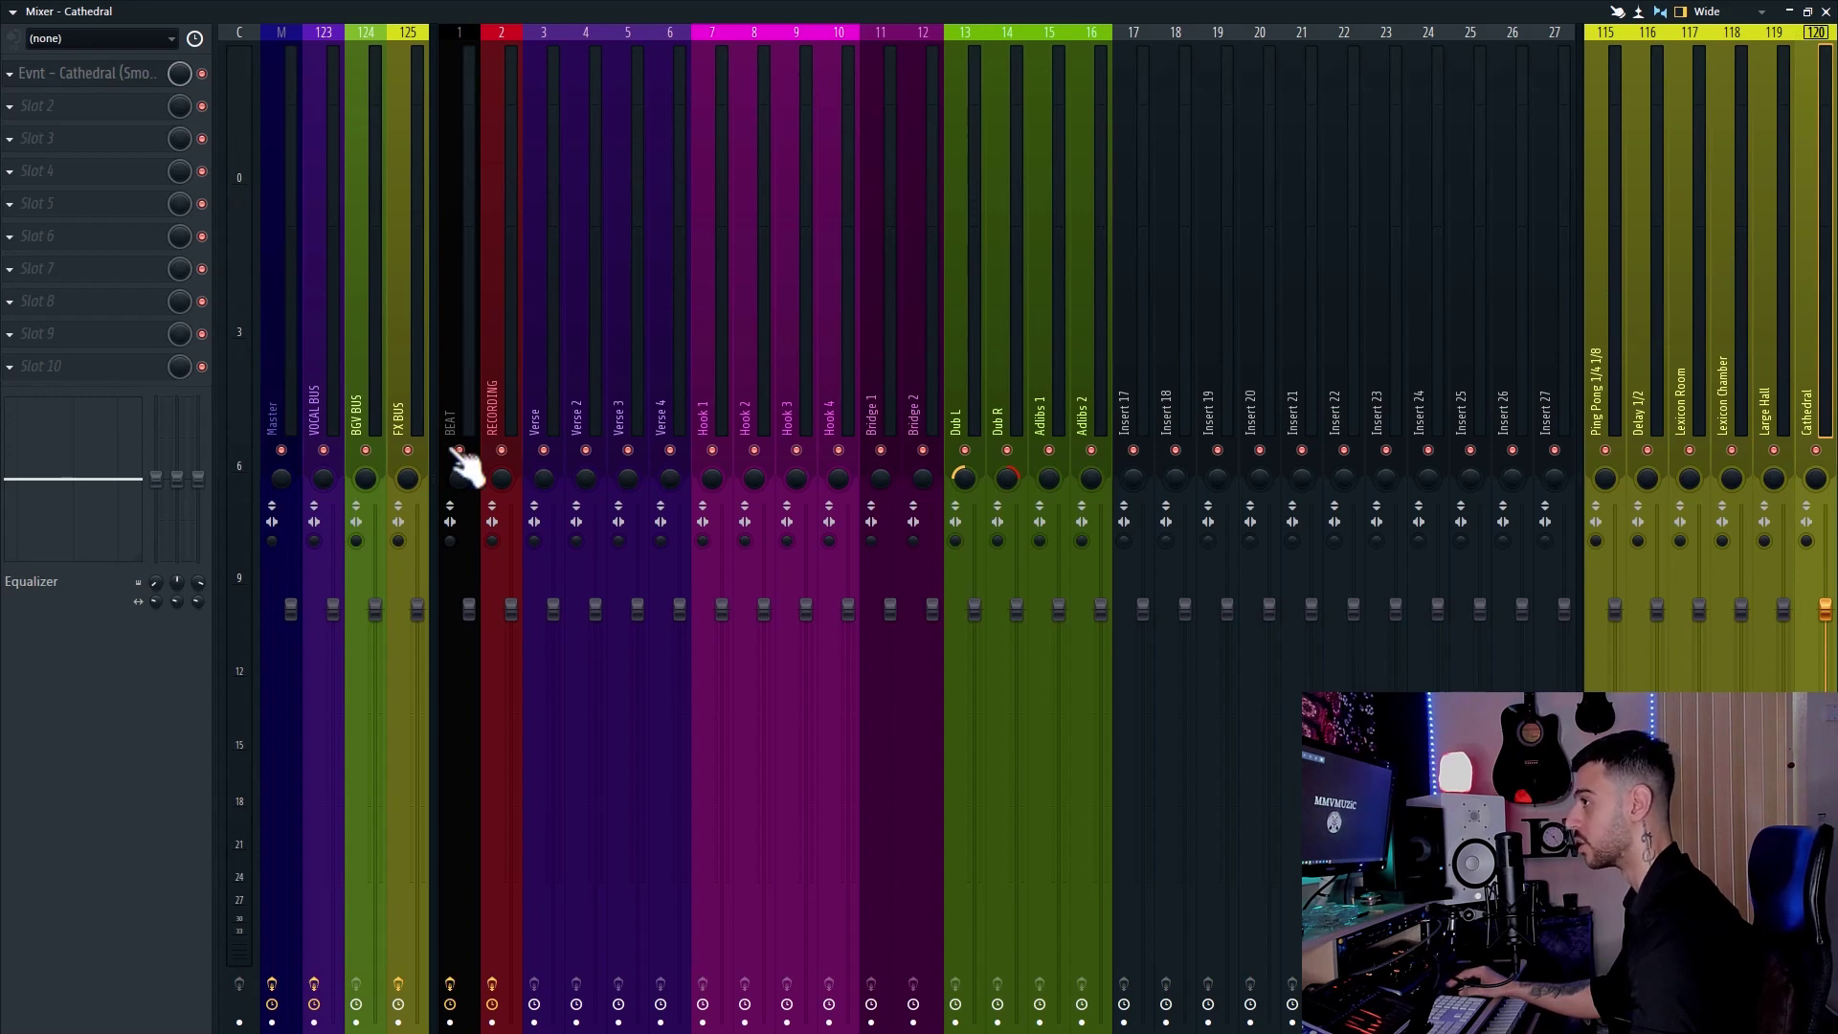
{"action": "left_click", "coordinate": [408, 395]}
Step through the Ping Pong, Delay 1/2, Lexicon Room, Lexicon Chamber and Cathedral sends' effects.
{"action": "left_click", "coordinate": [1618, 372]}
{"action": "key", "text": "Right"}
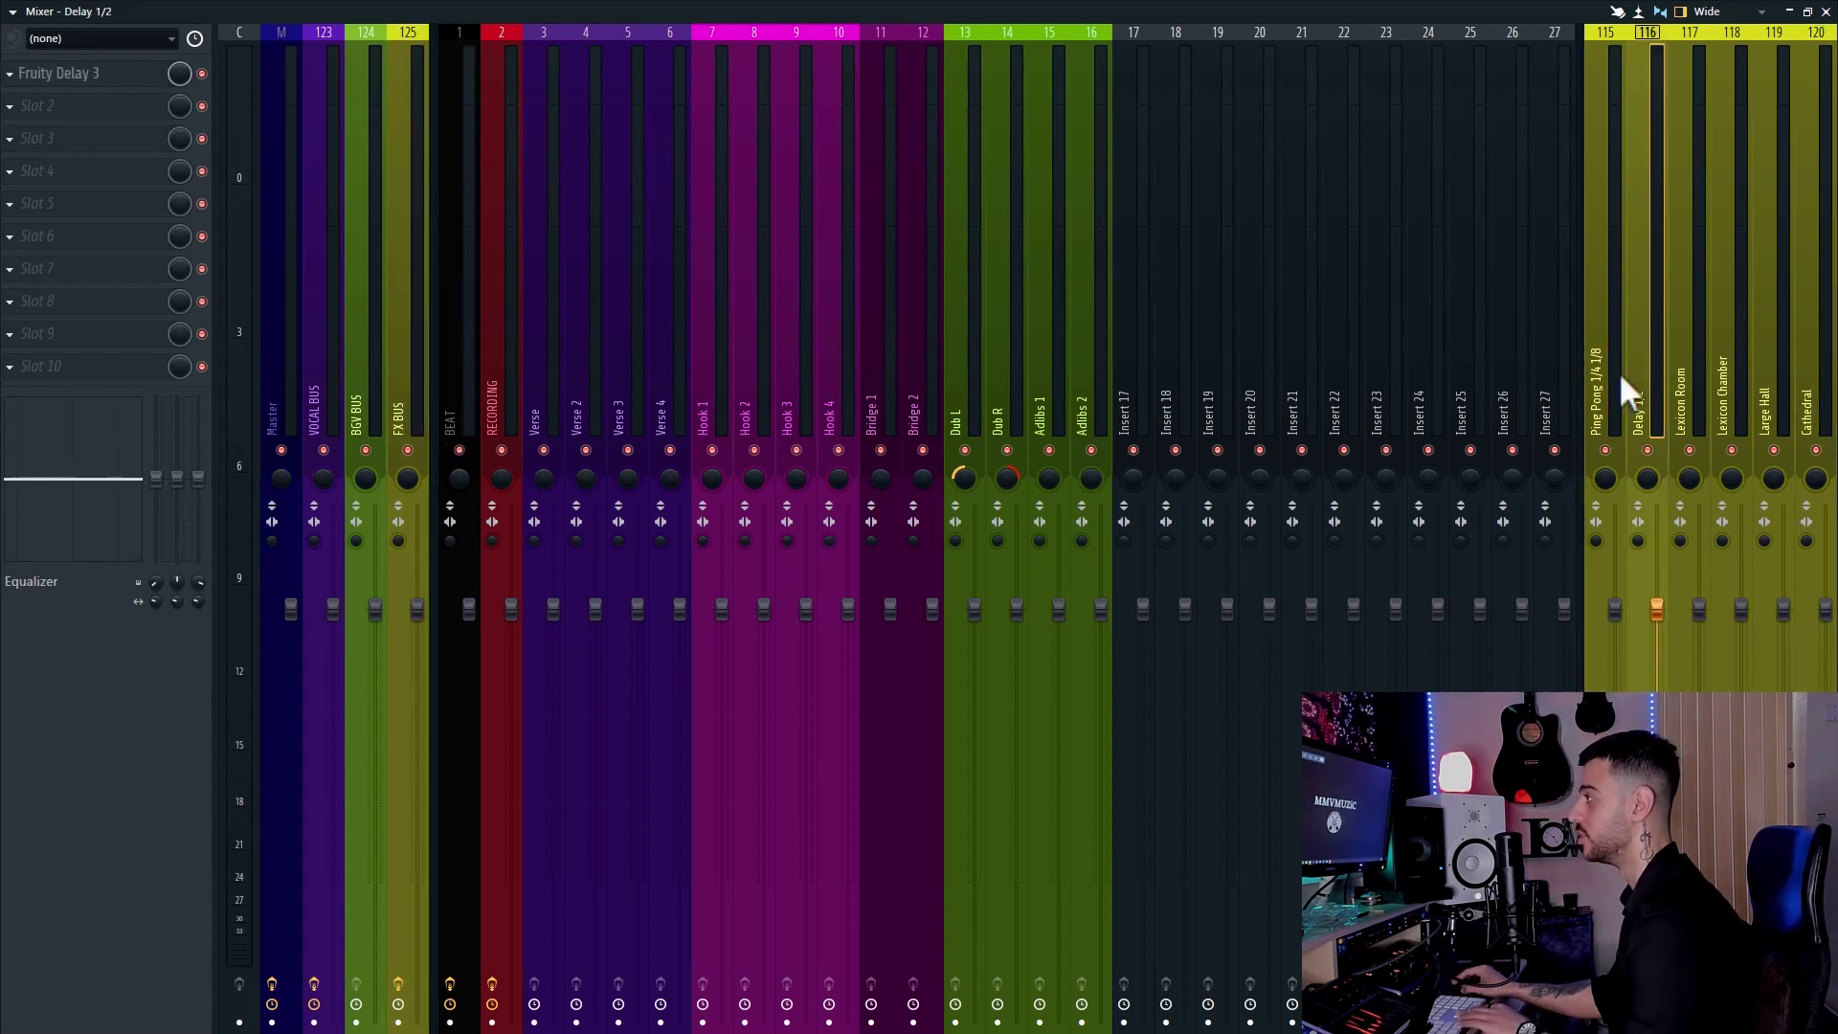
{"action": "key", "text": "Right"}
{"action": "key", "text": "Right"}
{"action": "key", "text": "Right"}
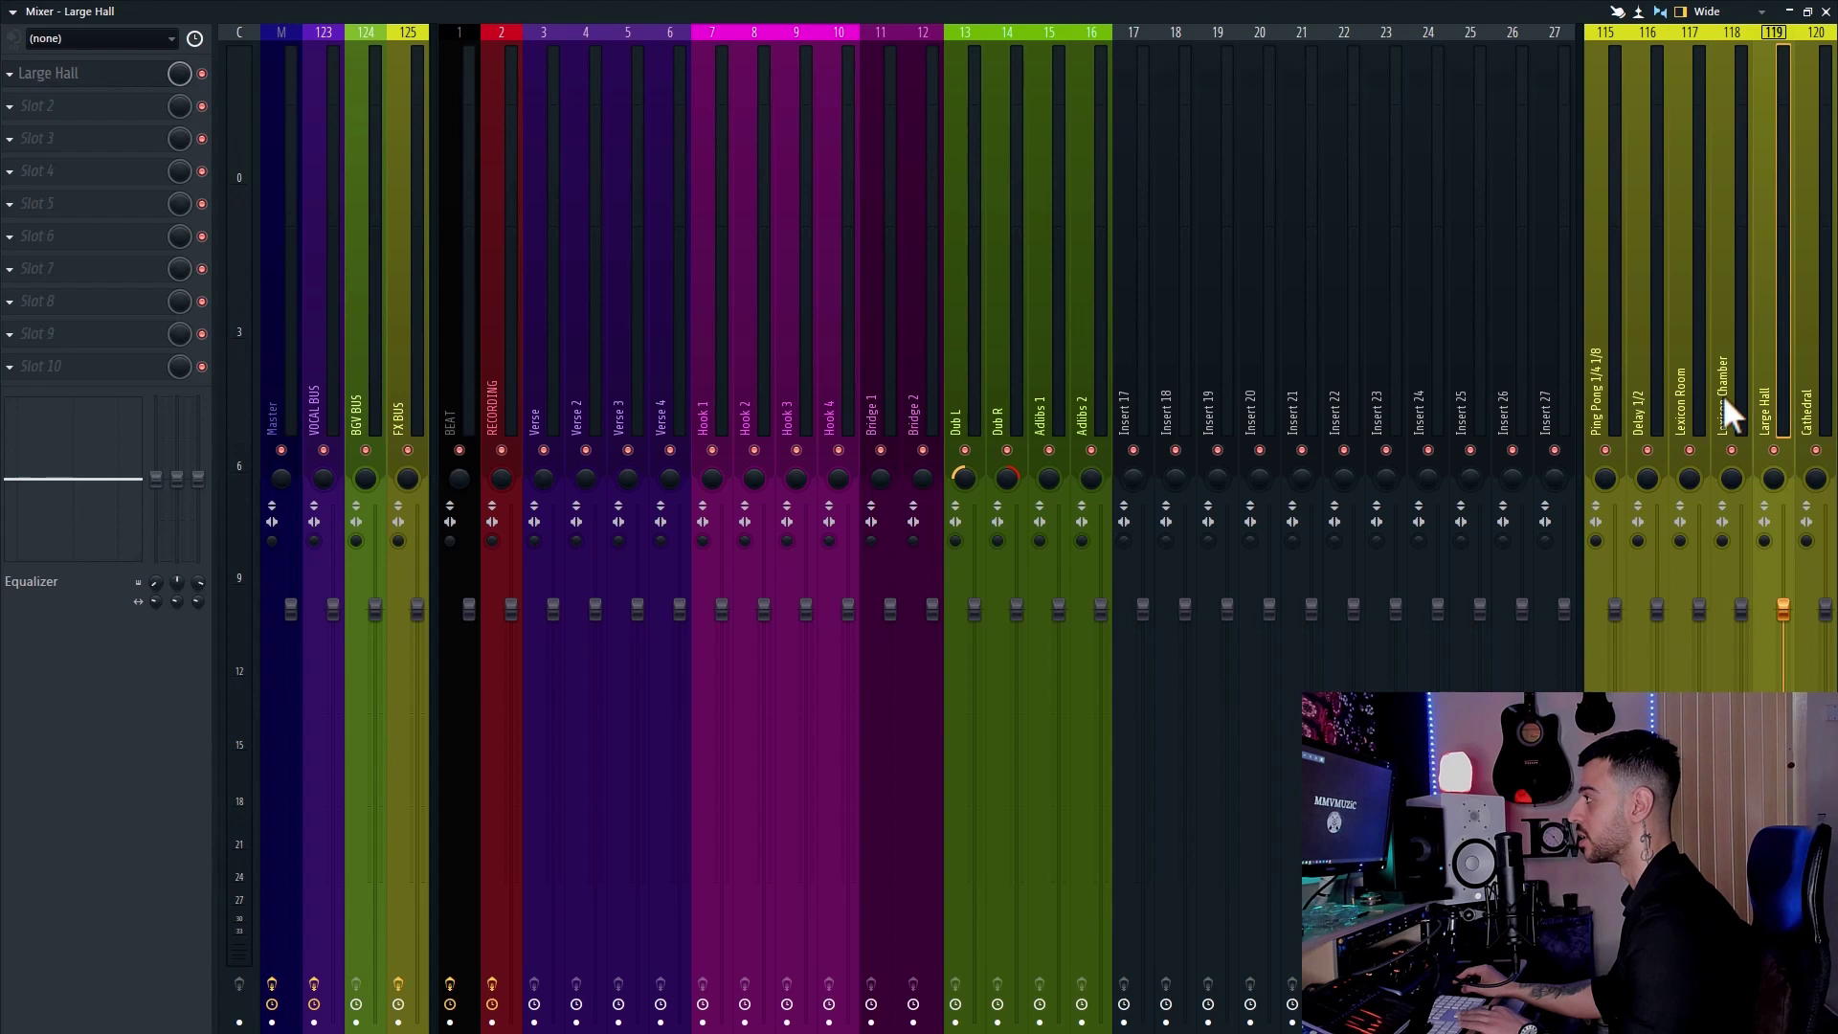
{"action": "key", "text": "Left"}
{"action": "key", "text": "Left"}
{"action": "left_click", "coordinate": [1725, 394]}
{"action": "key", "text": "Right"}
{"action": "key", "text": "Right"}
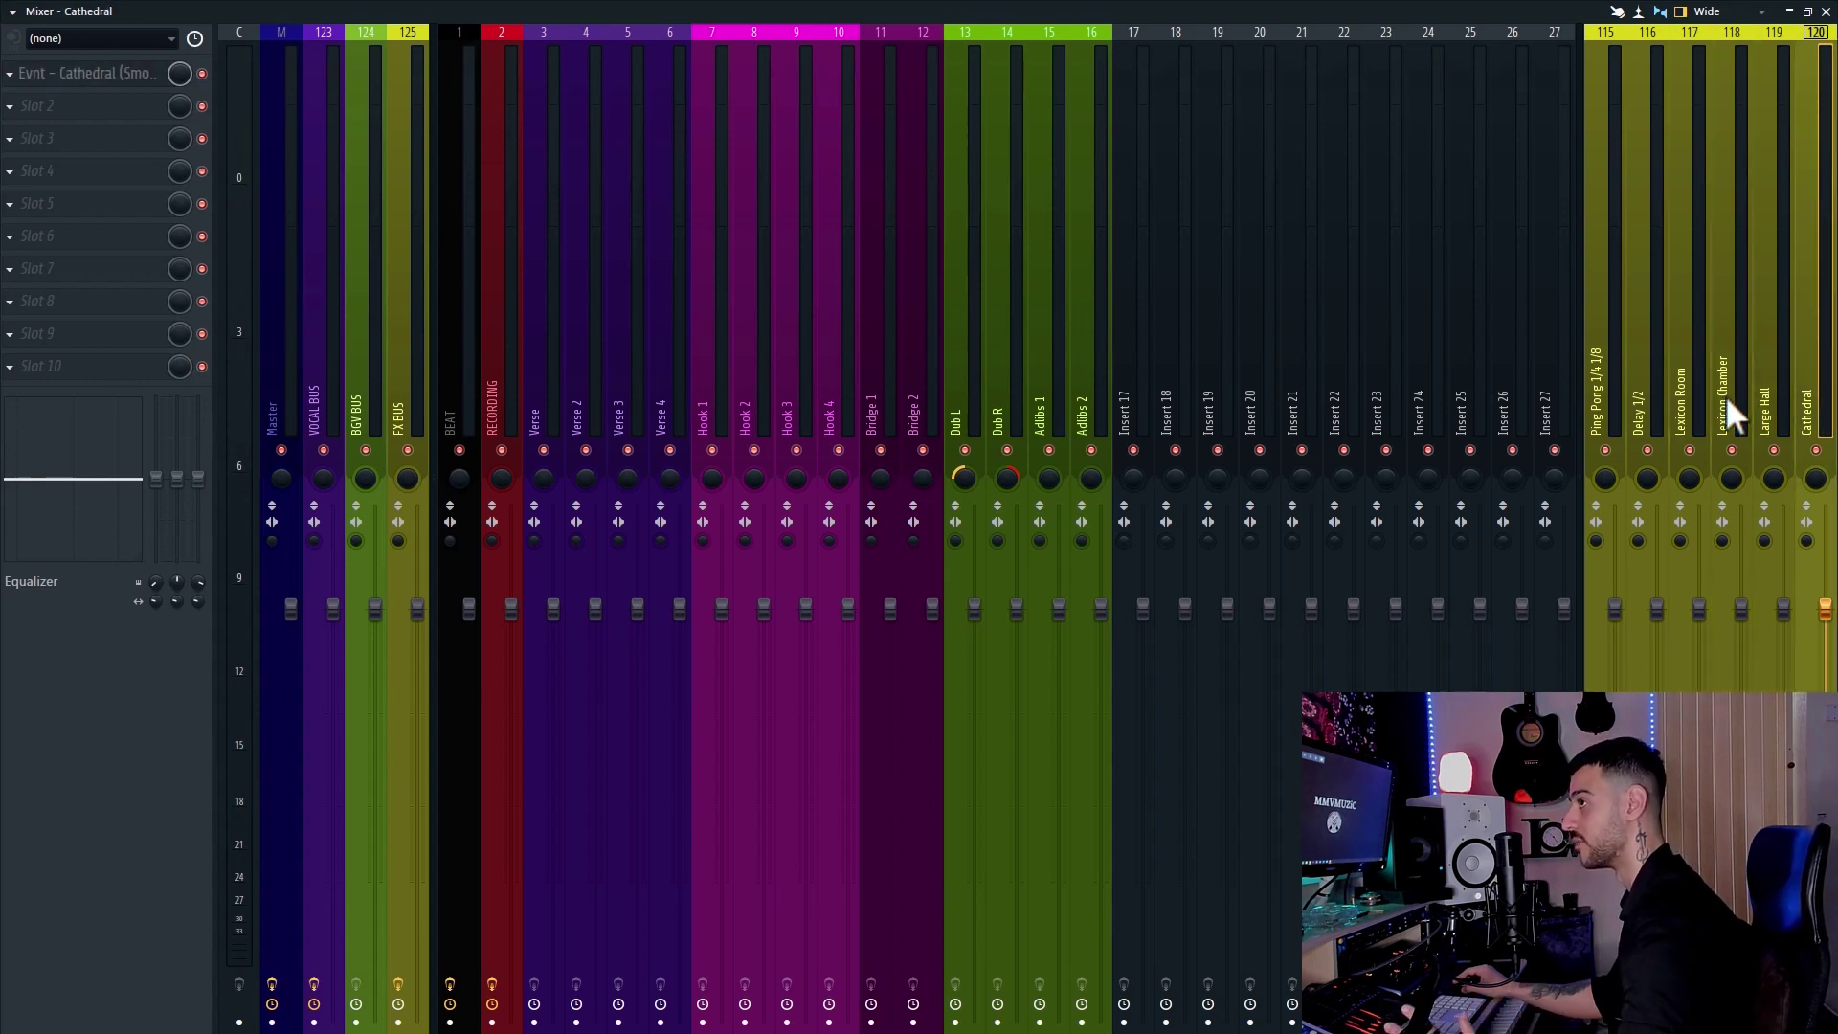
Go back to Delay 1/2 and Ping Pong, then arrow across to end on Lexicon Chamber.
{"action": "left_click", "coordinate": [1645, 317]}
{"action": "left_click", "coordinate": [1617, 312]}
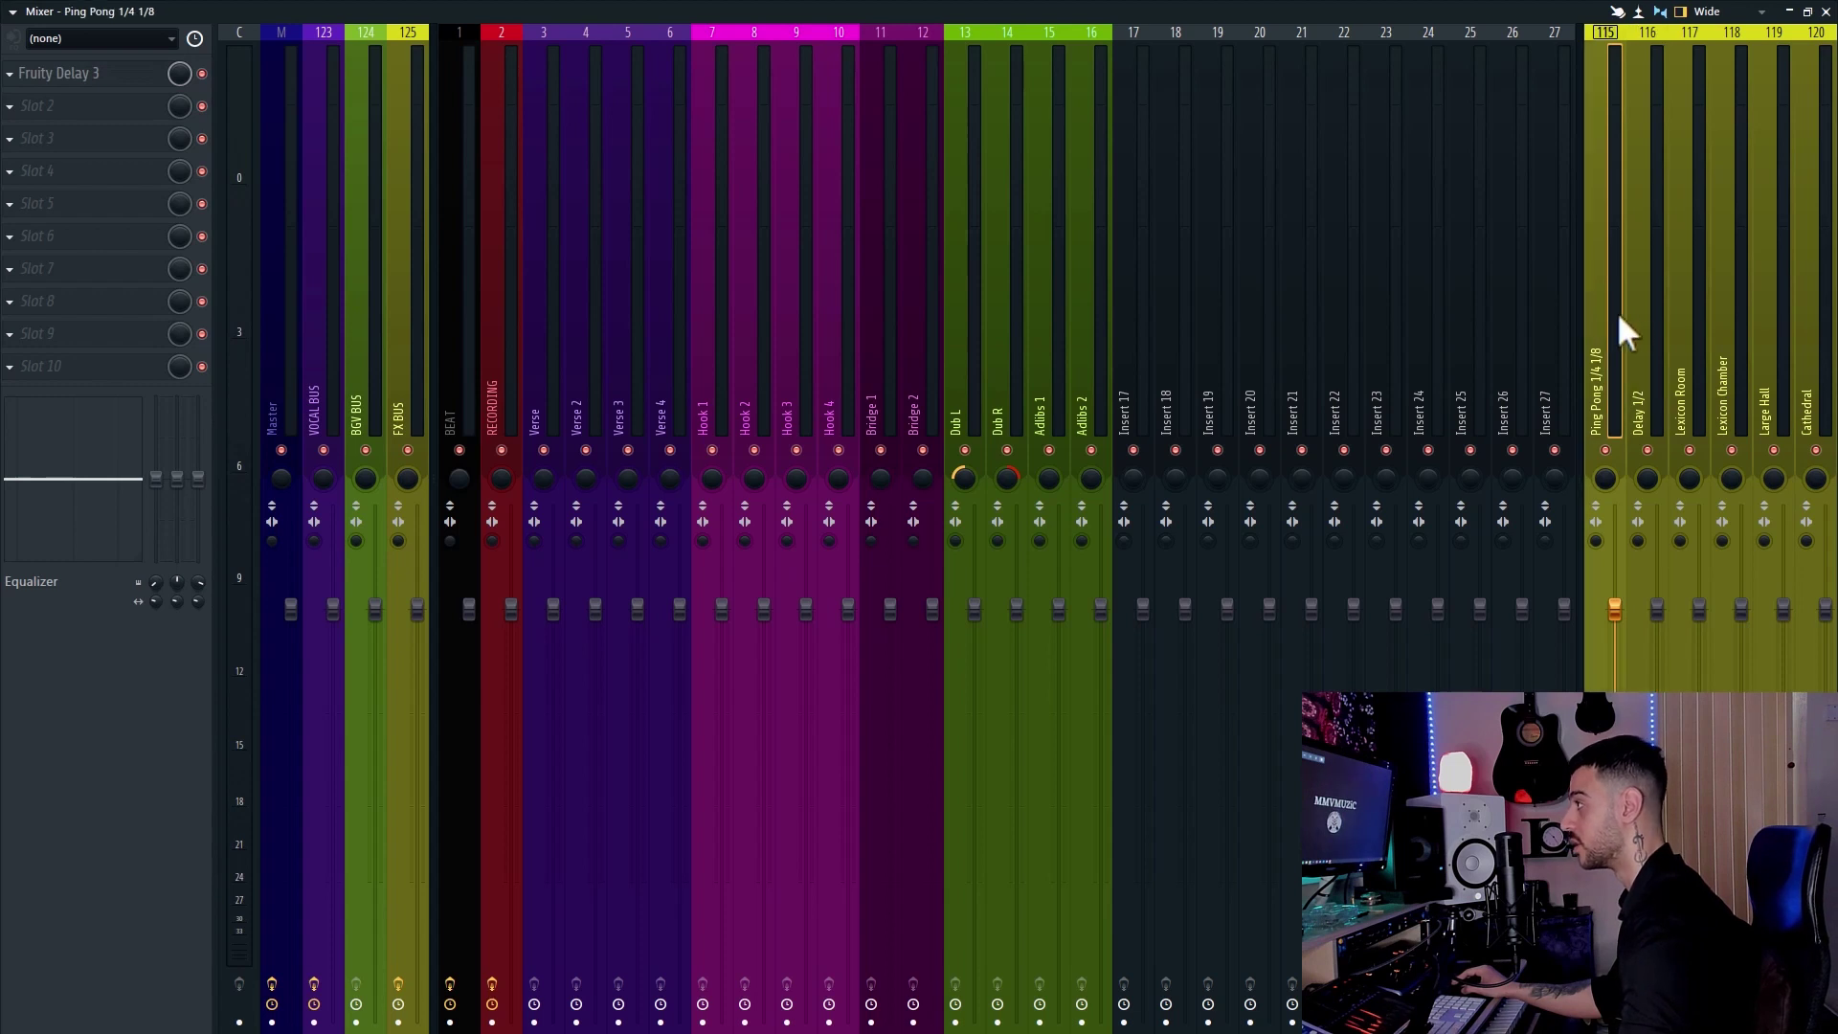
{"action": "key", "text": "Right"}
{"action": "key", "text": "Right"}
{"action": "key", "text": "Right"}
{"action": "key", "text": "Right"}
{"action": "key", "text": "Left"}
{"action": "key", "text": "Left"}
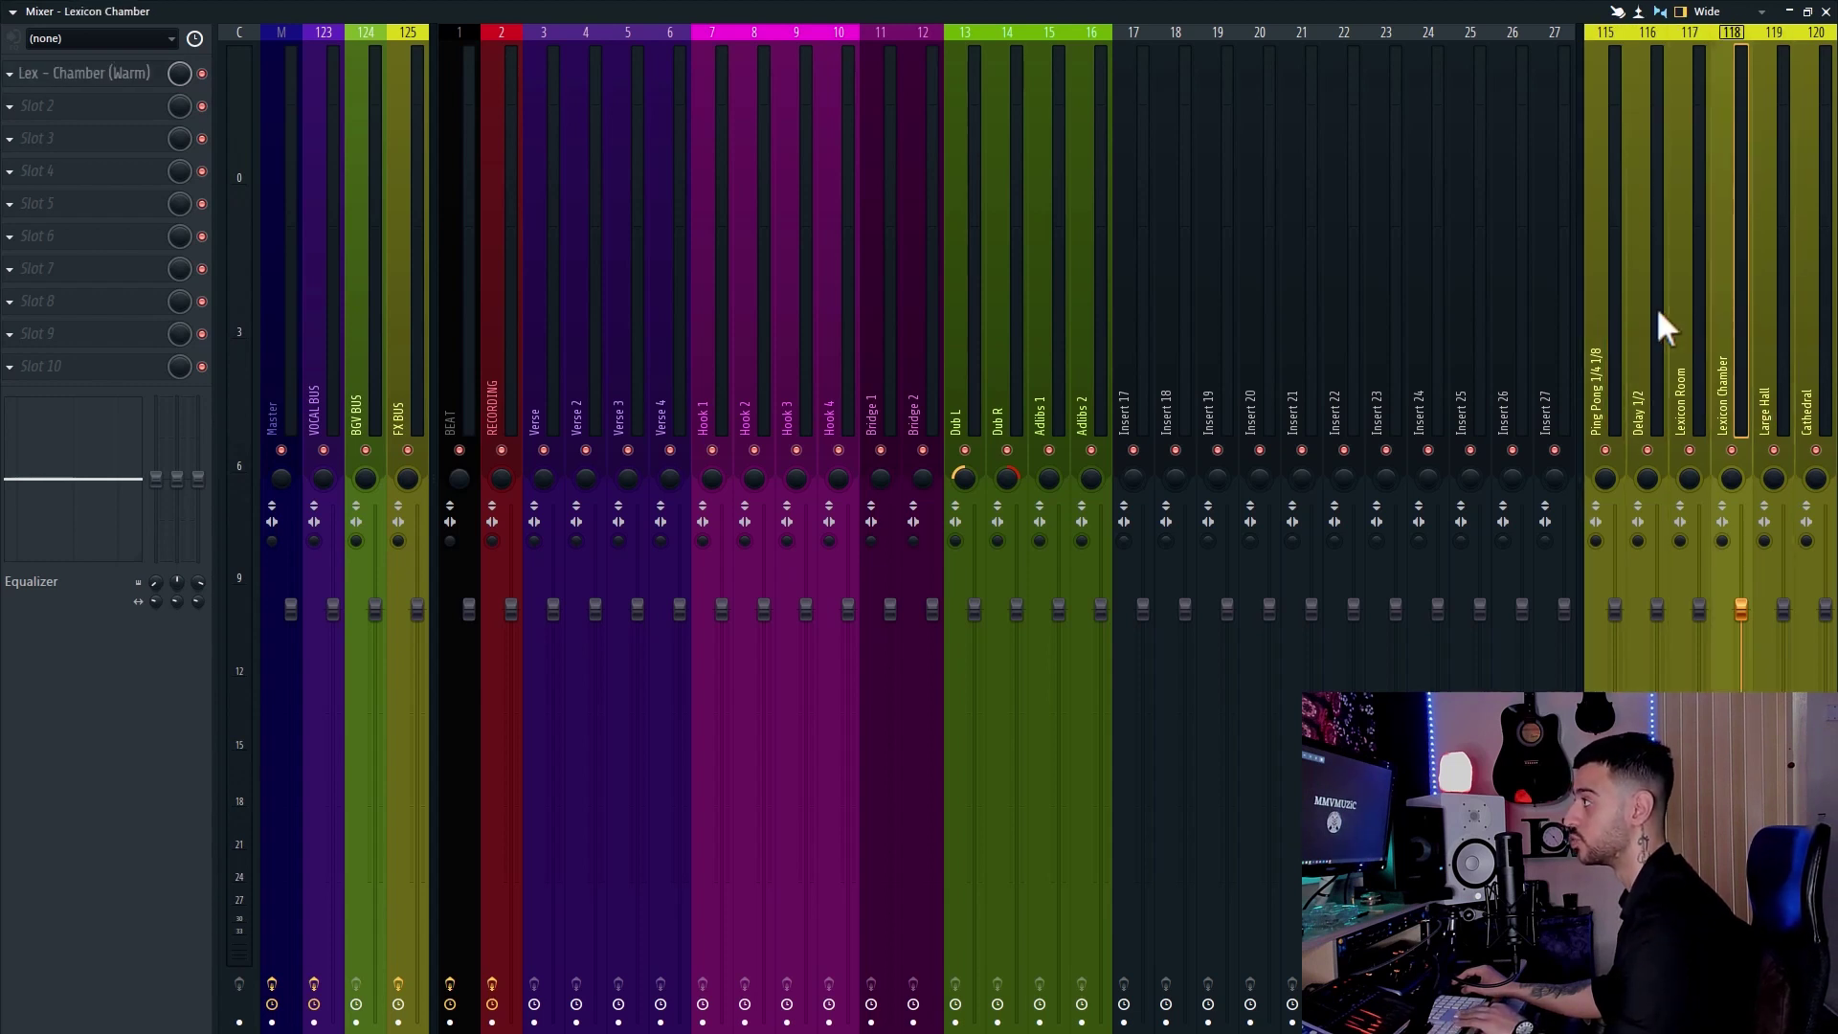
{"action": "key", "text": "Right"}
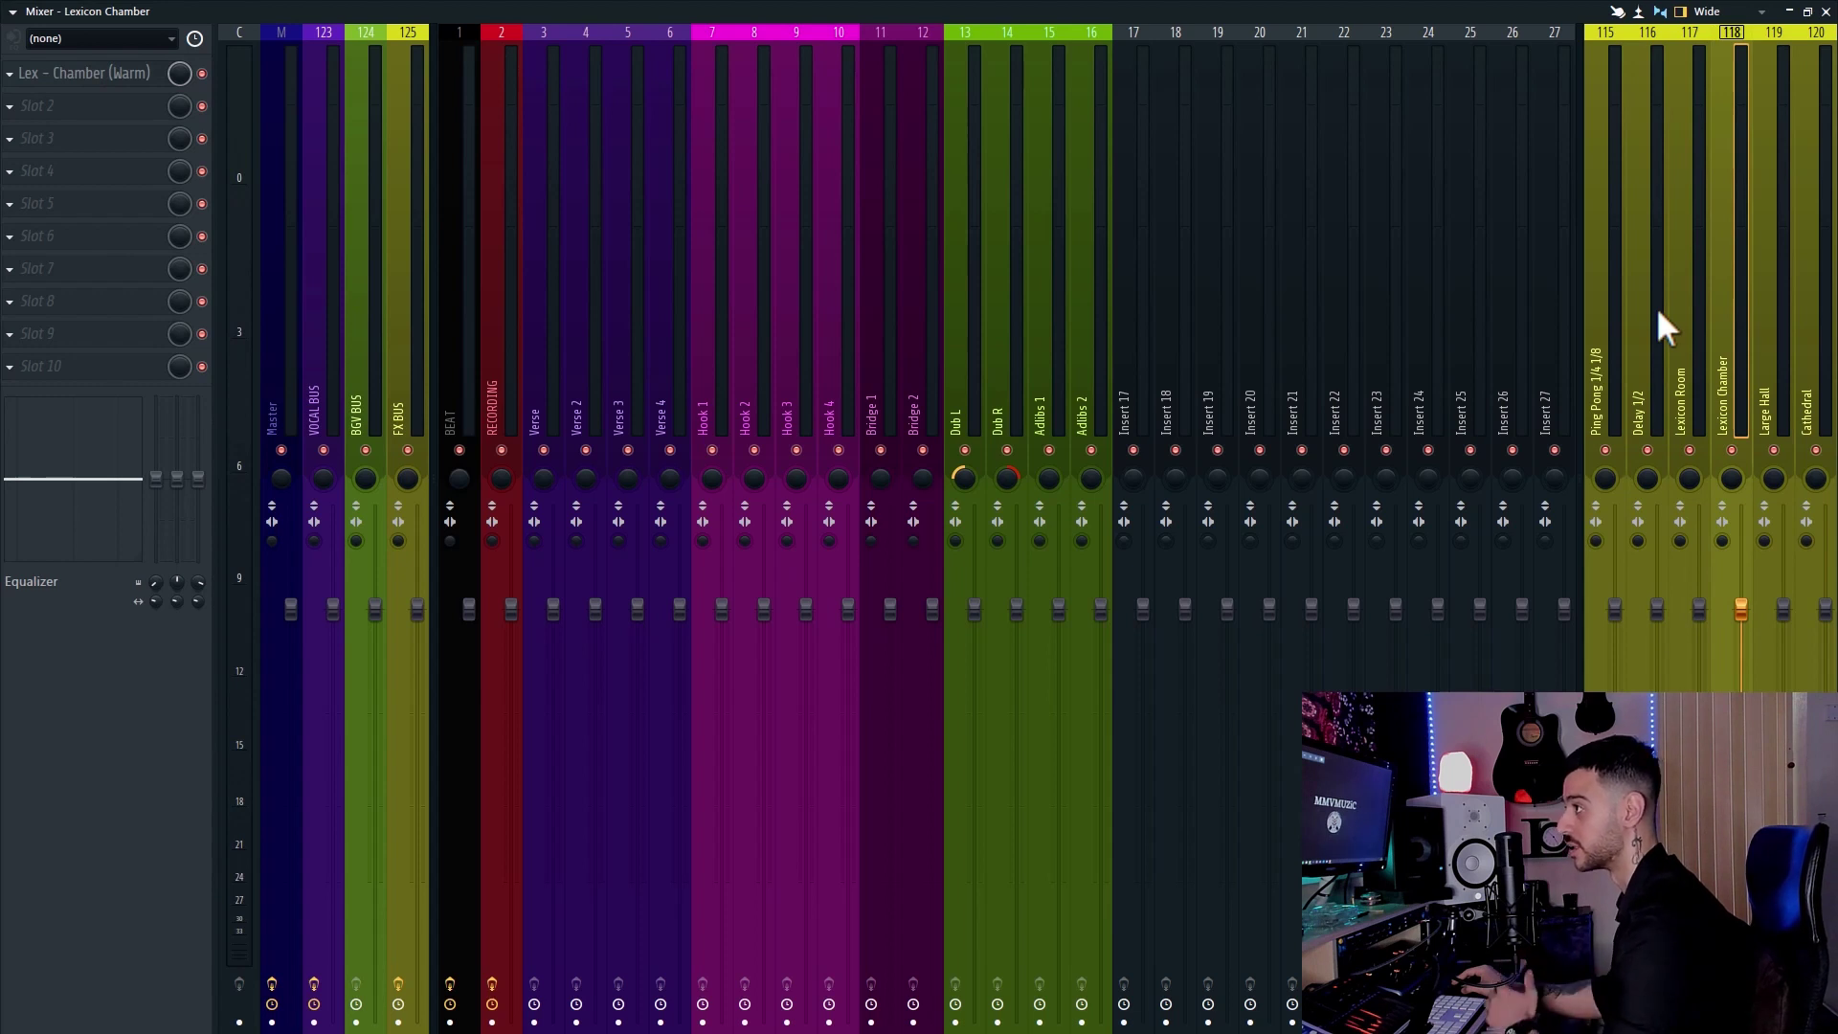
Select insert 1 BEAT, open its TDR Nova equalizer, and close it with Escape.
{"action": "left_click", "coordinate": [466, 205]}
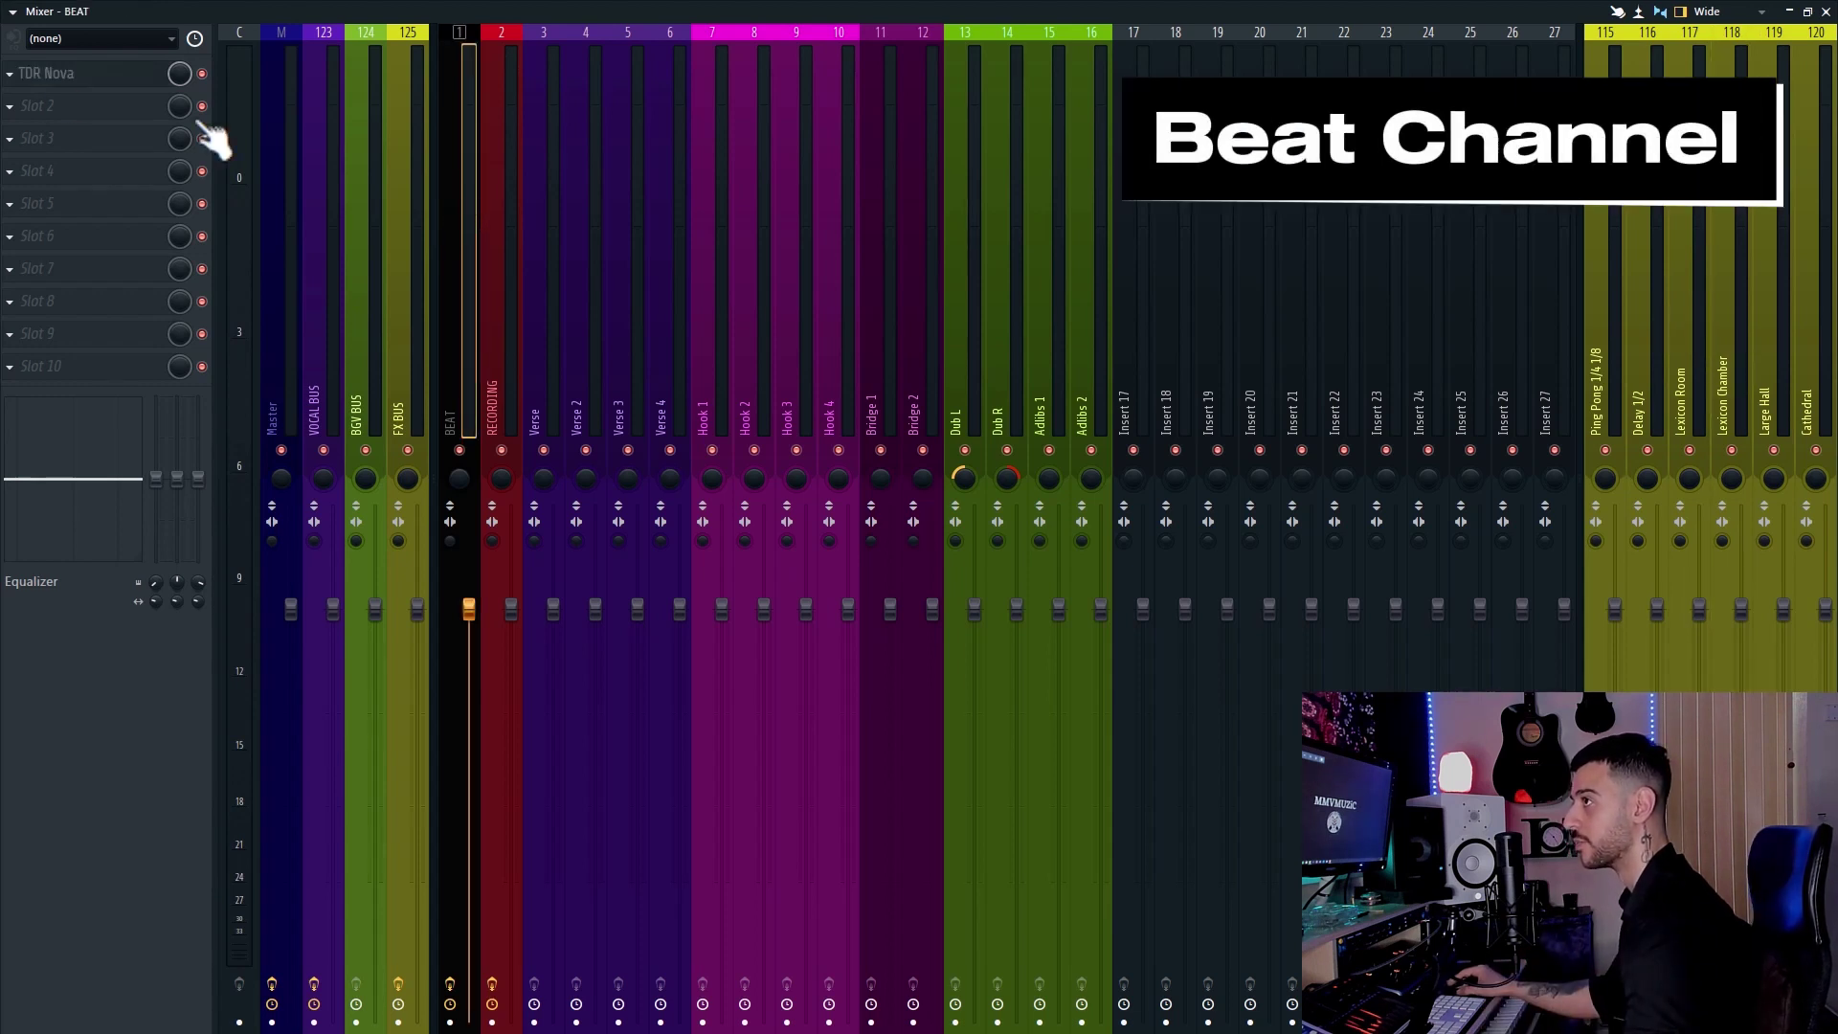
{"action": "left_click", "coordinate": [67, 77]}
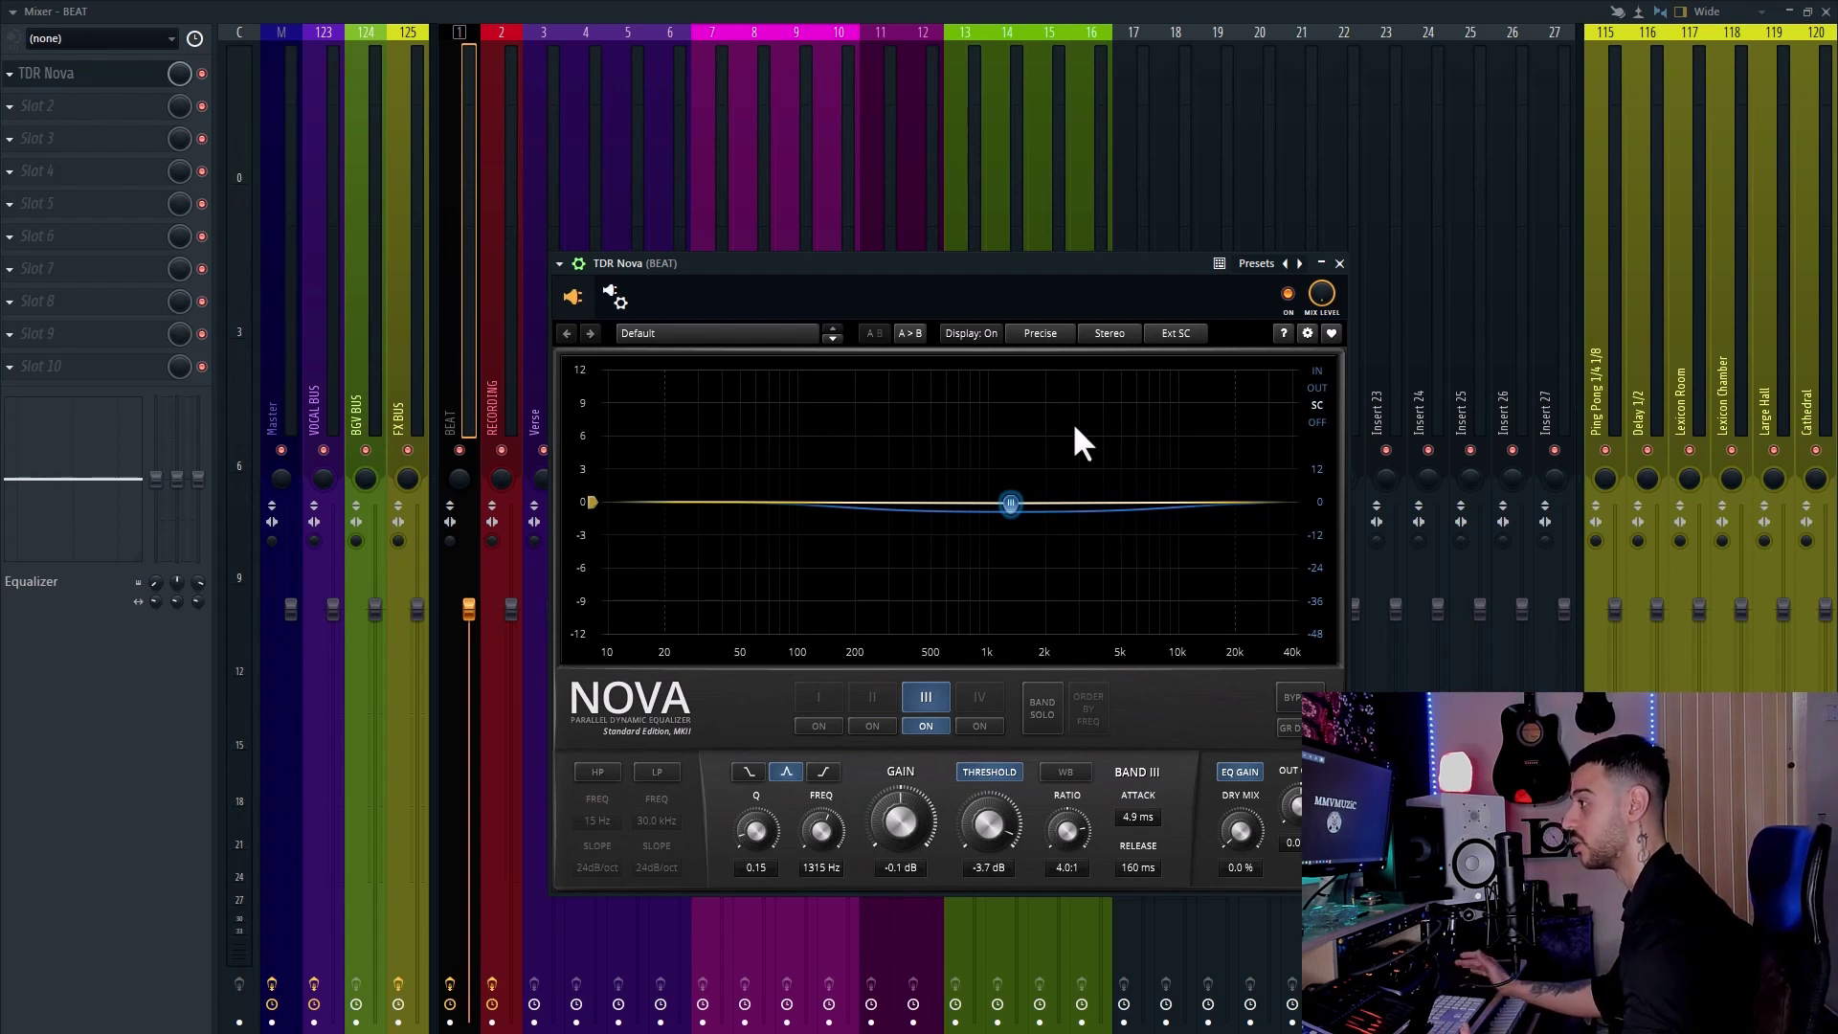
{"action": "key", "text": "Escape"}
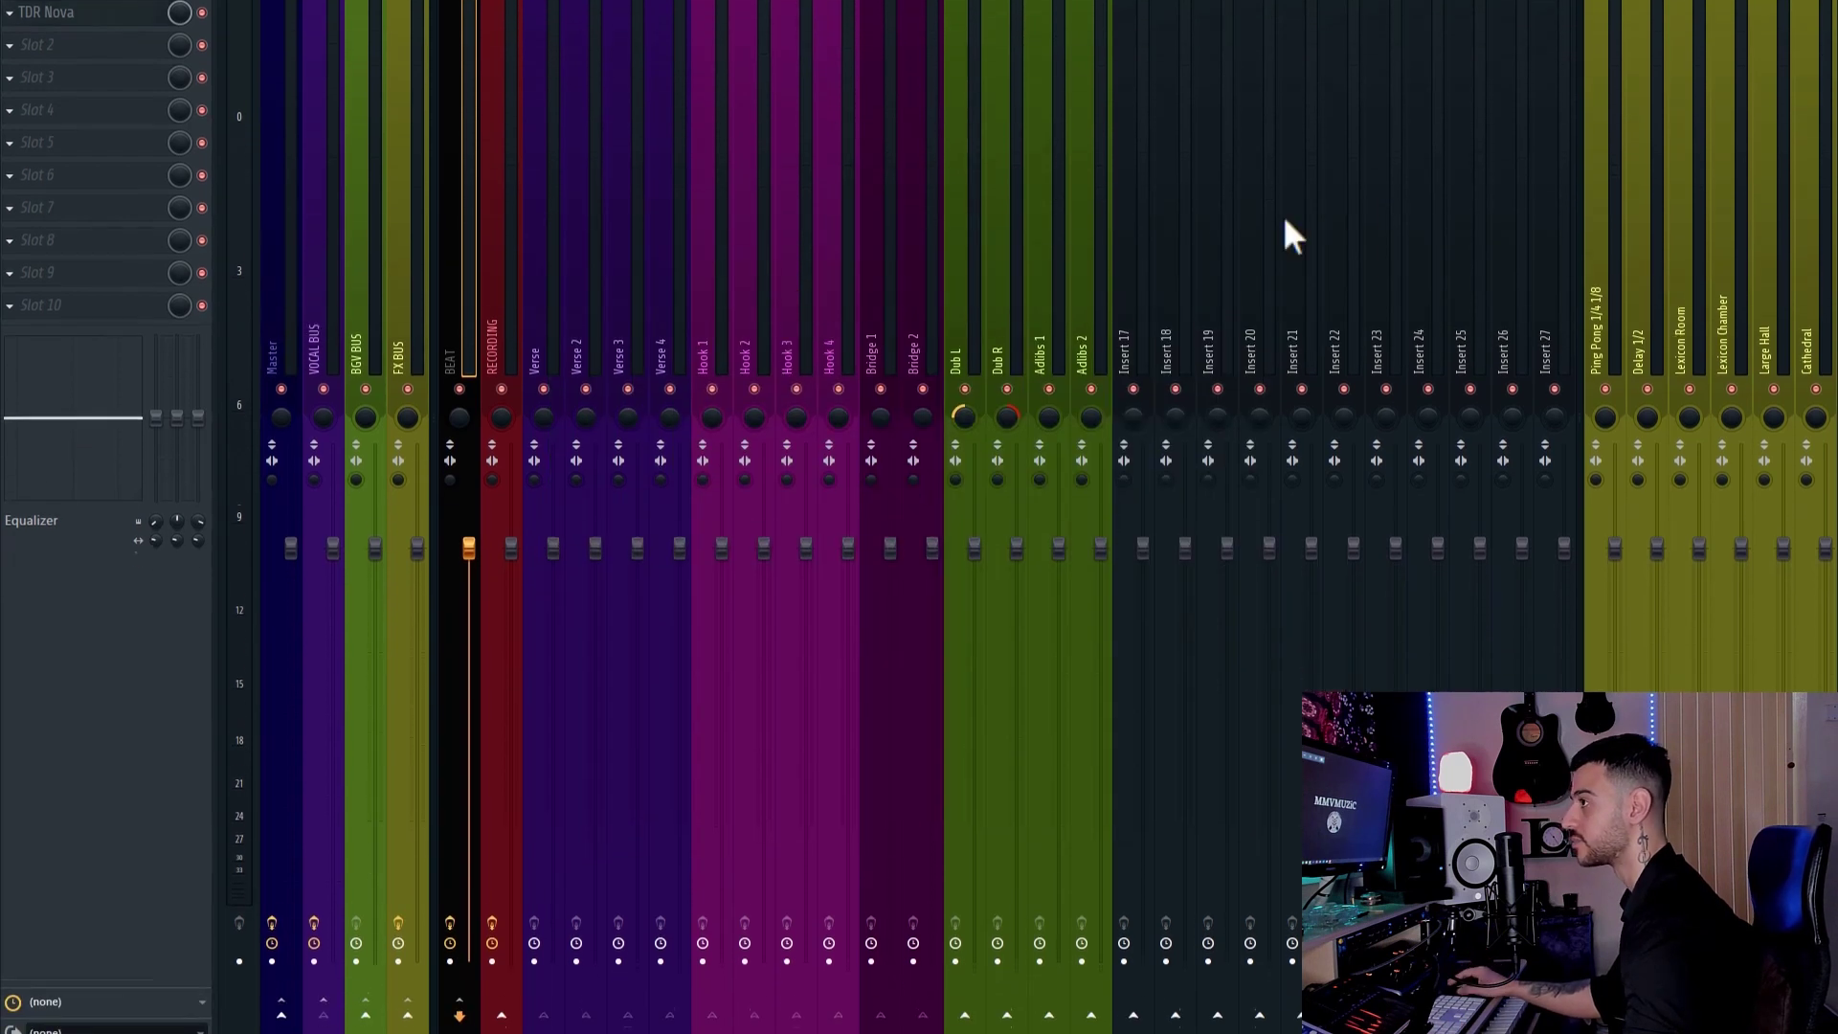
Compare VOCAL BUS and the Verse–Bridge 2 inserts with BEAT, then reopen BEAT's TDR Nova (band III ~1315 Hz).
{"action": "left_click", "coordinate": [320, 308]}
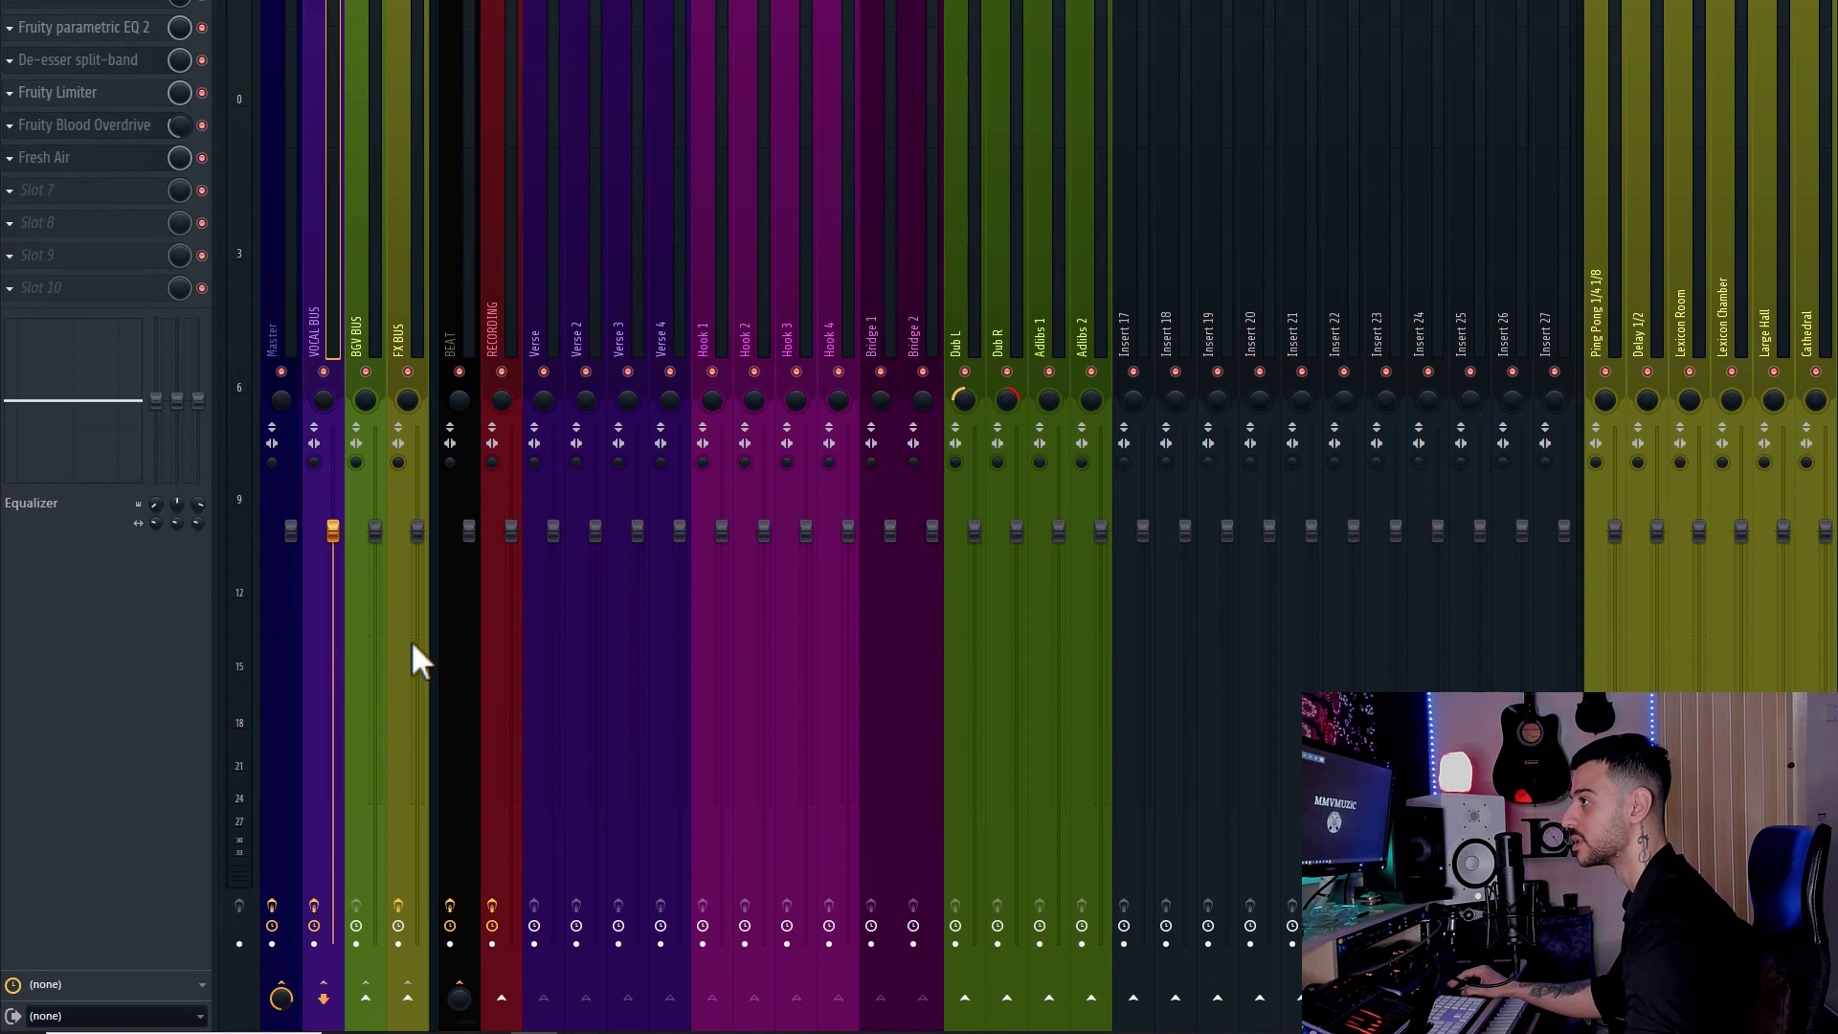
{"action": "left_click", "coordinate": [455, 297]}
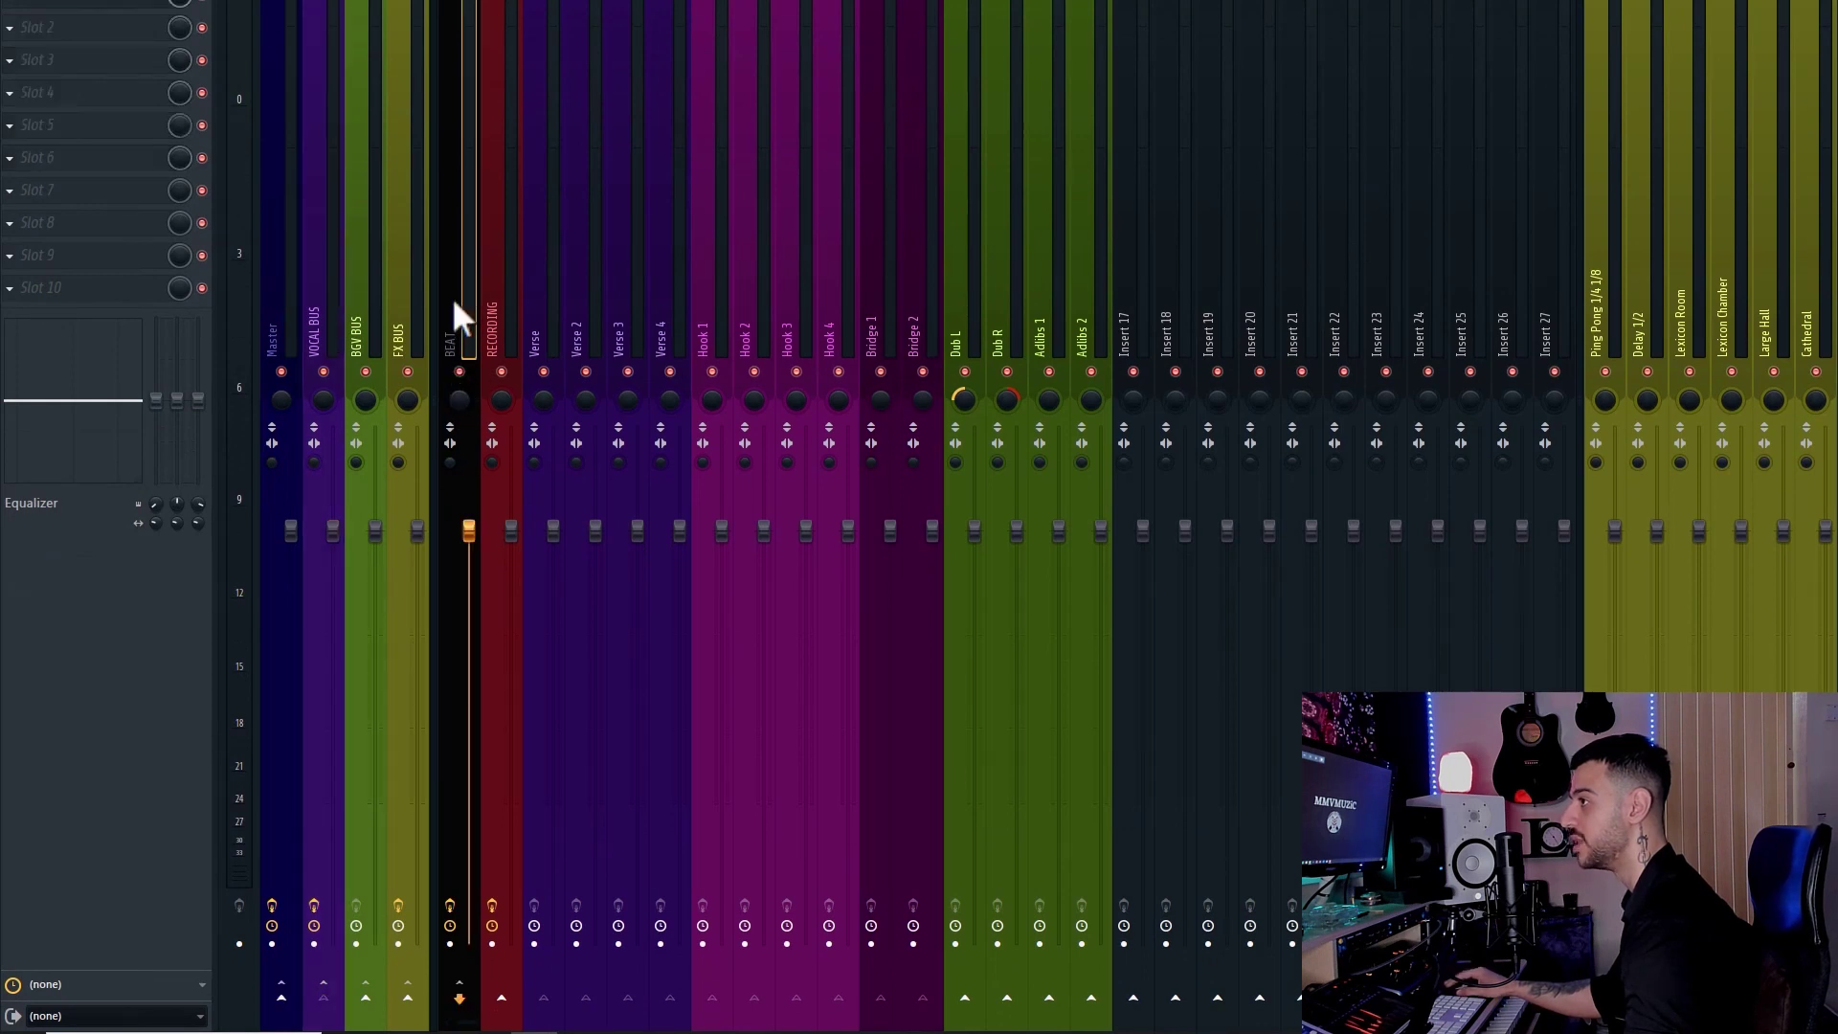
{"action": "left_click_drag", "start_coordinate": [556, 284], "coordinate": [919, 287]}
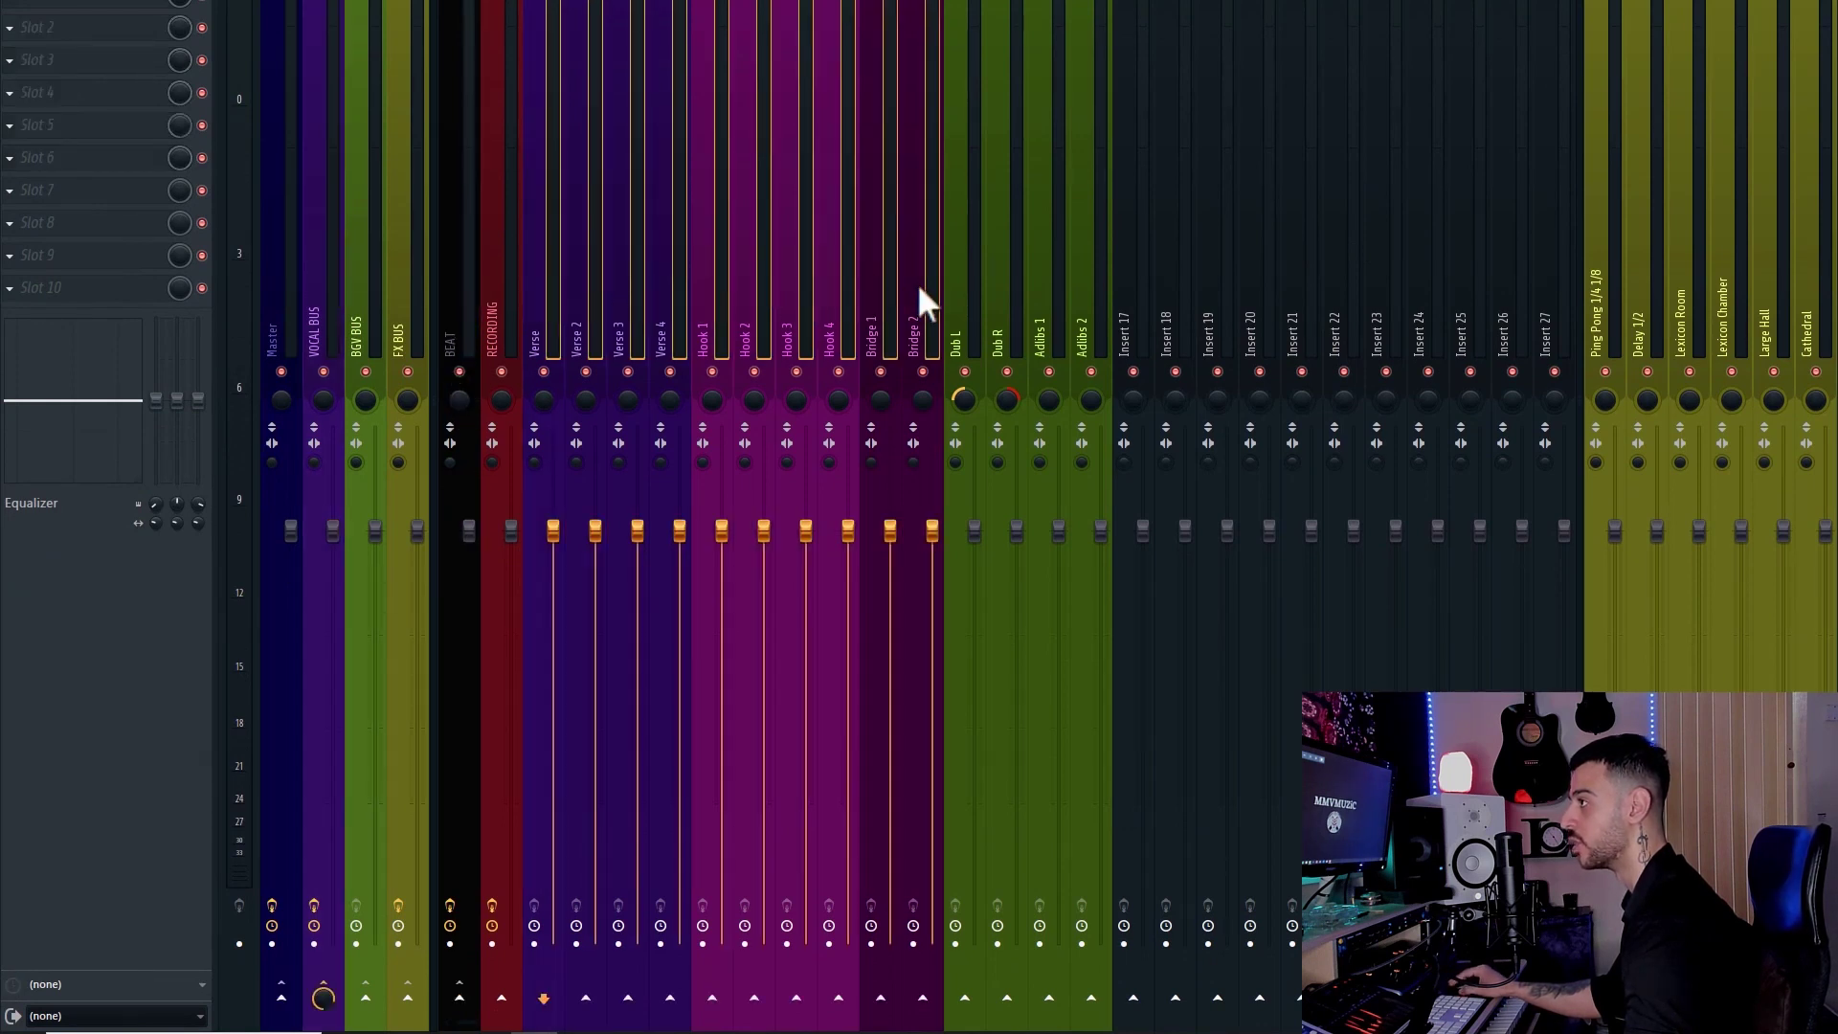
{"action": "left_click", "coordinate": [459, 305]}
{"action": "left_click", "coordinate": [110, 8]}
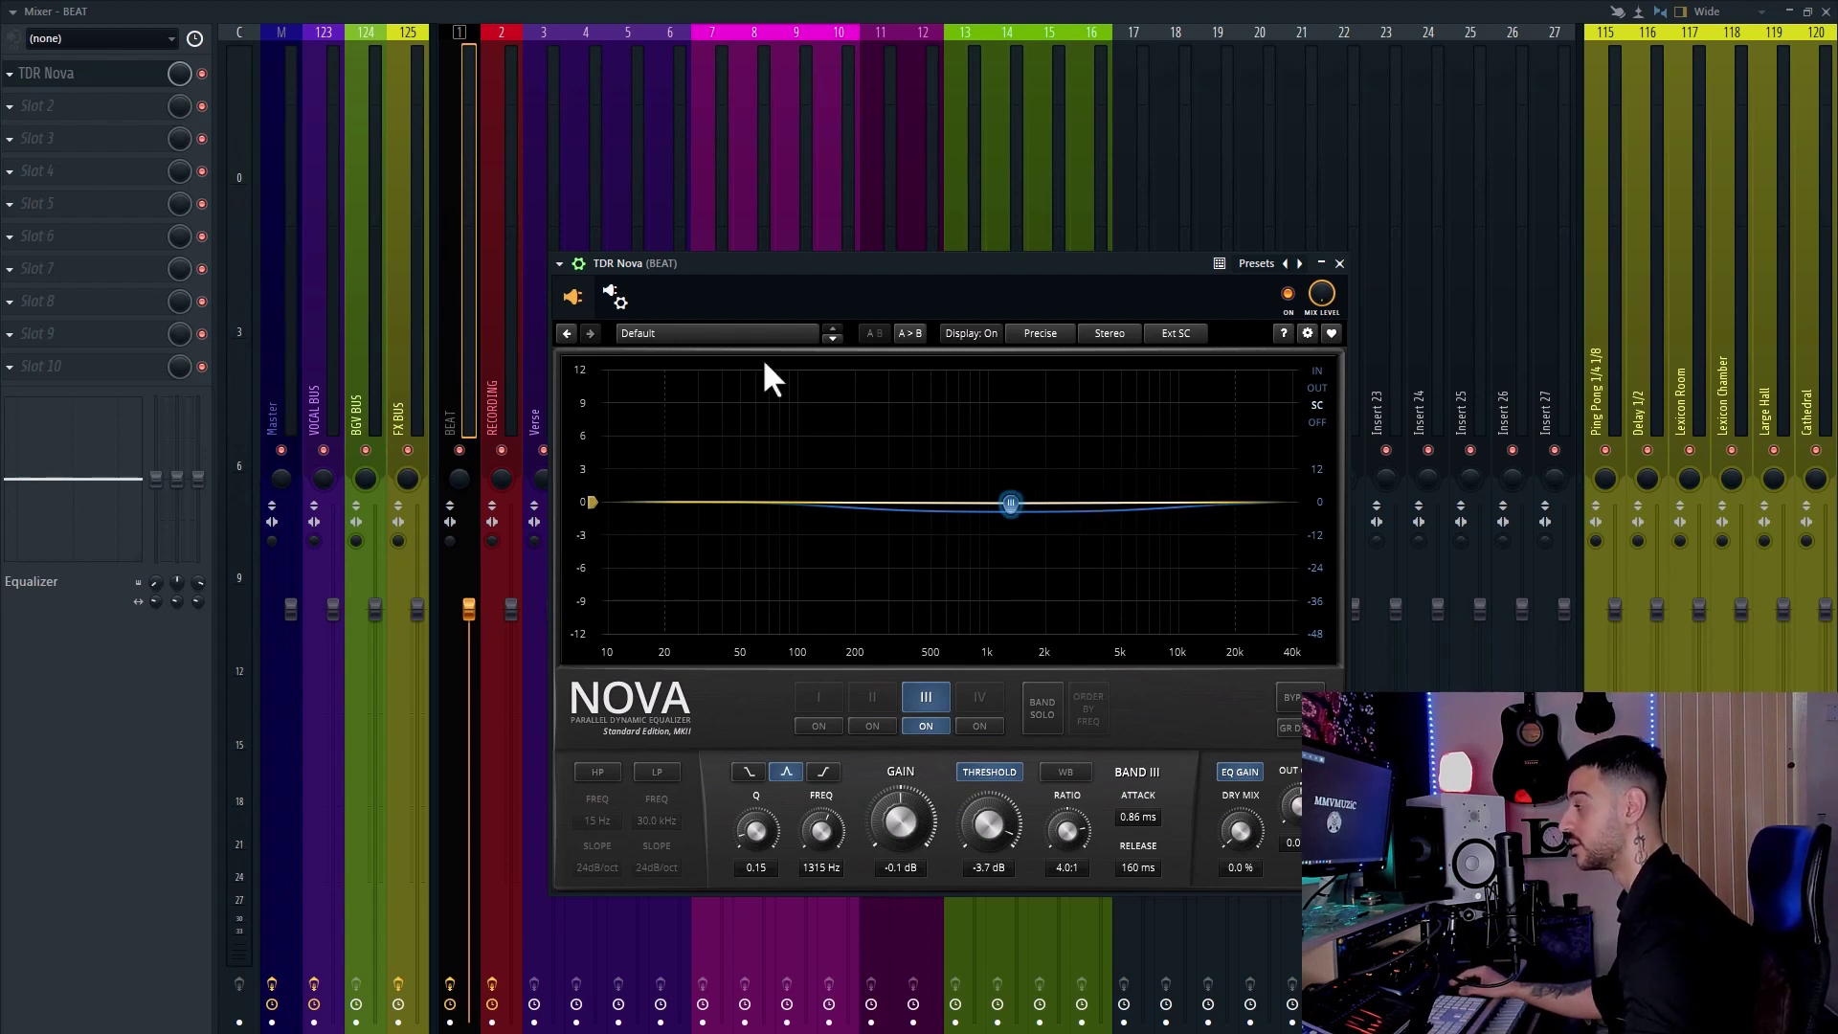
Close Nova and open the FX BUS's 20Hz + 18kHz cut EQ.
{"action": "left_click", "coordinate": [1340, 263]}
{"action": "left_click", "coordinate": [408, 220]}
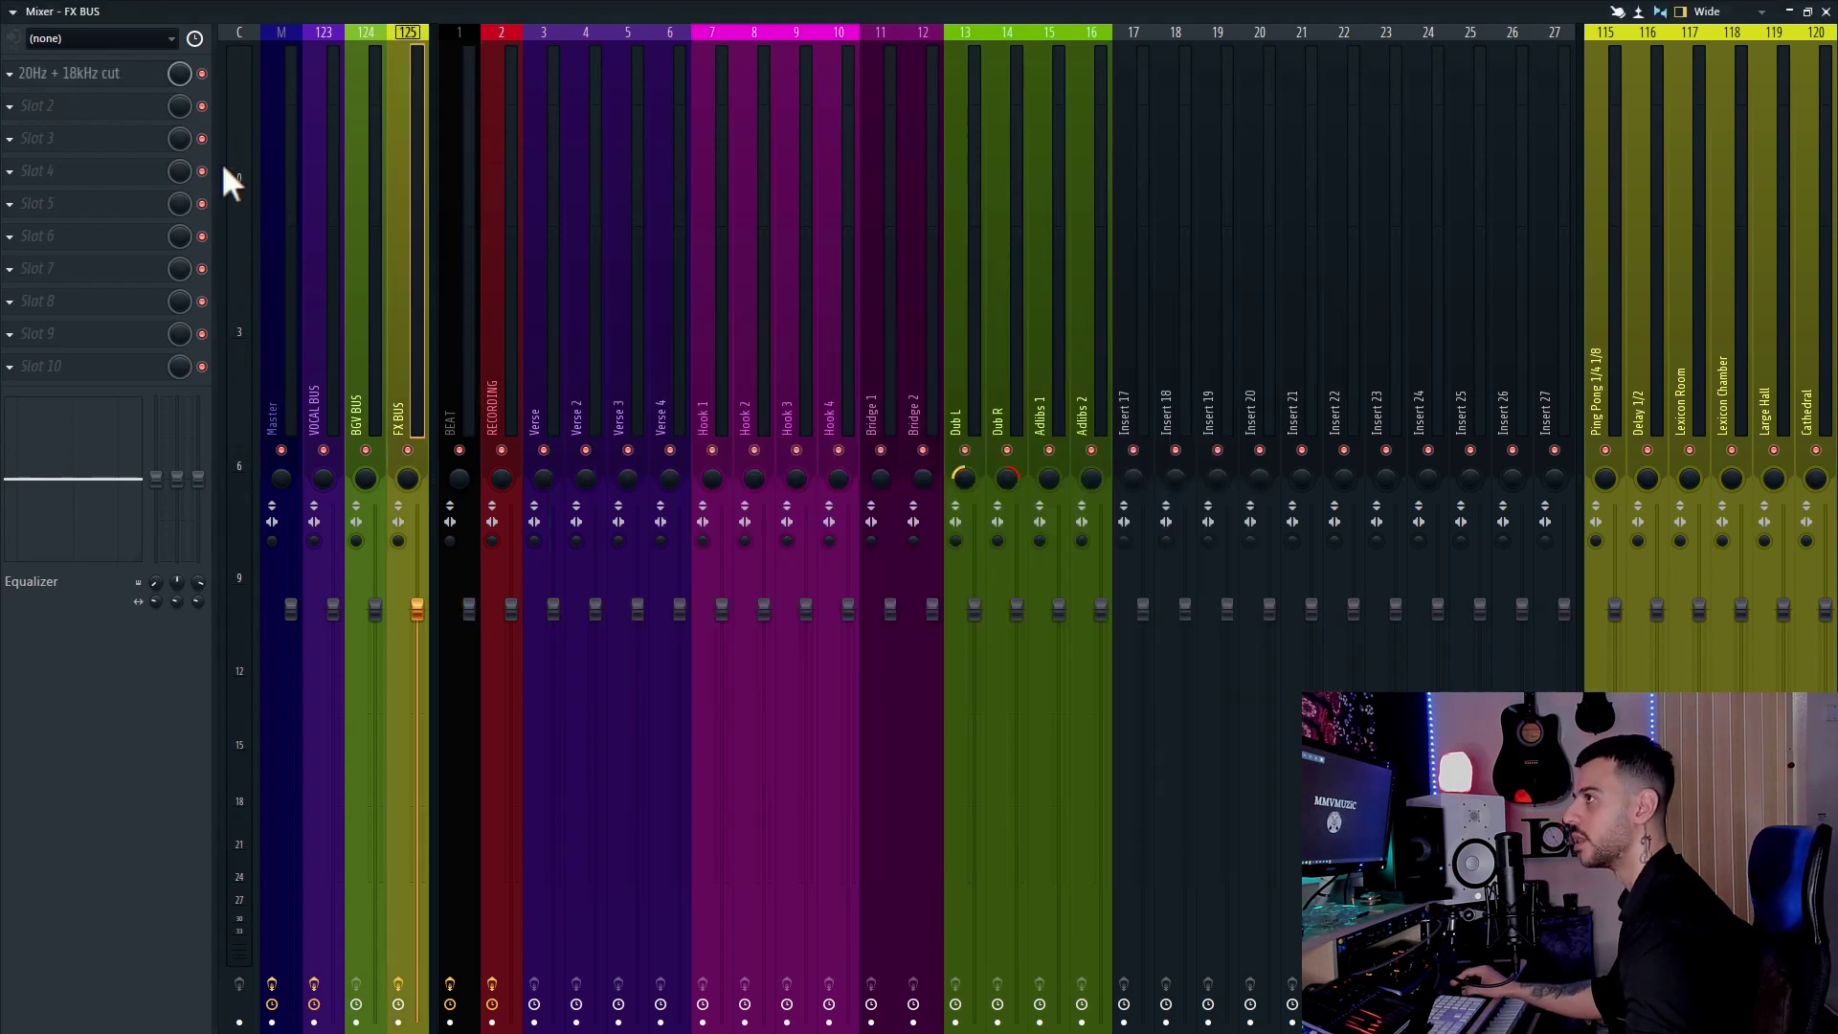
{"action": "double_click", "coordinate": [96, 76]}
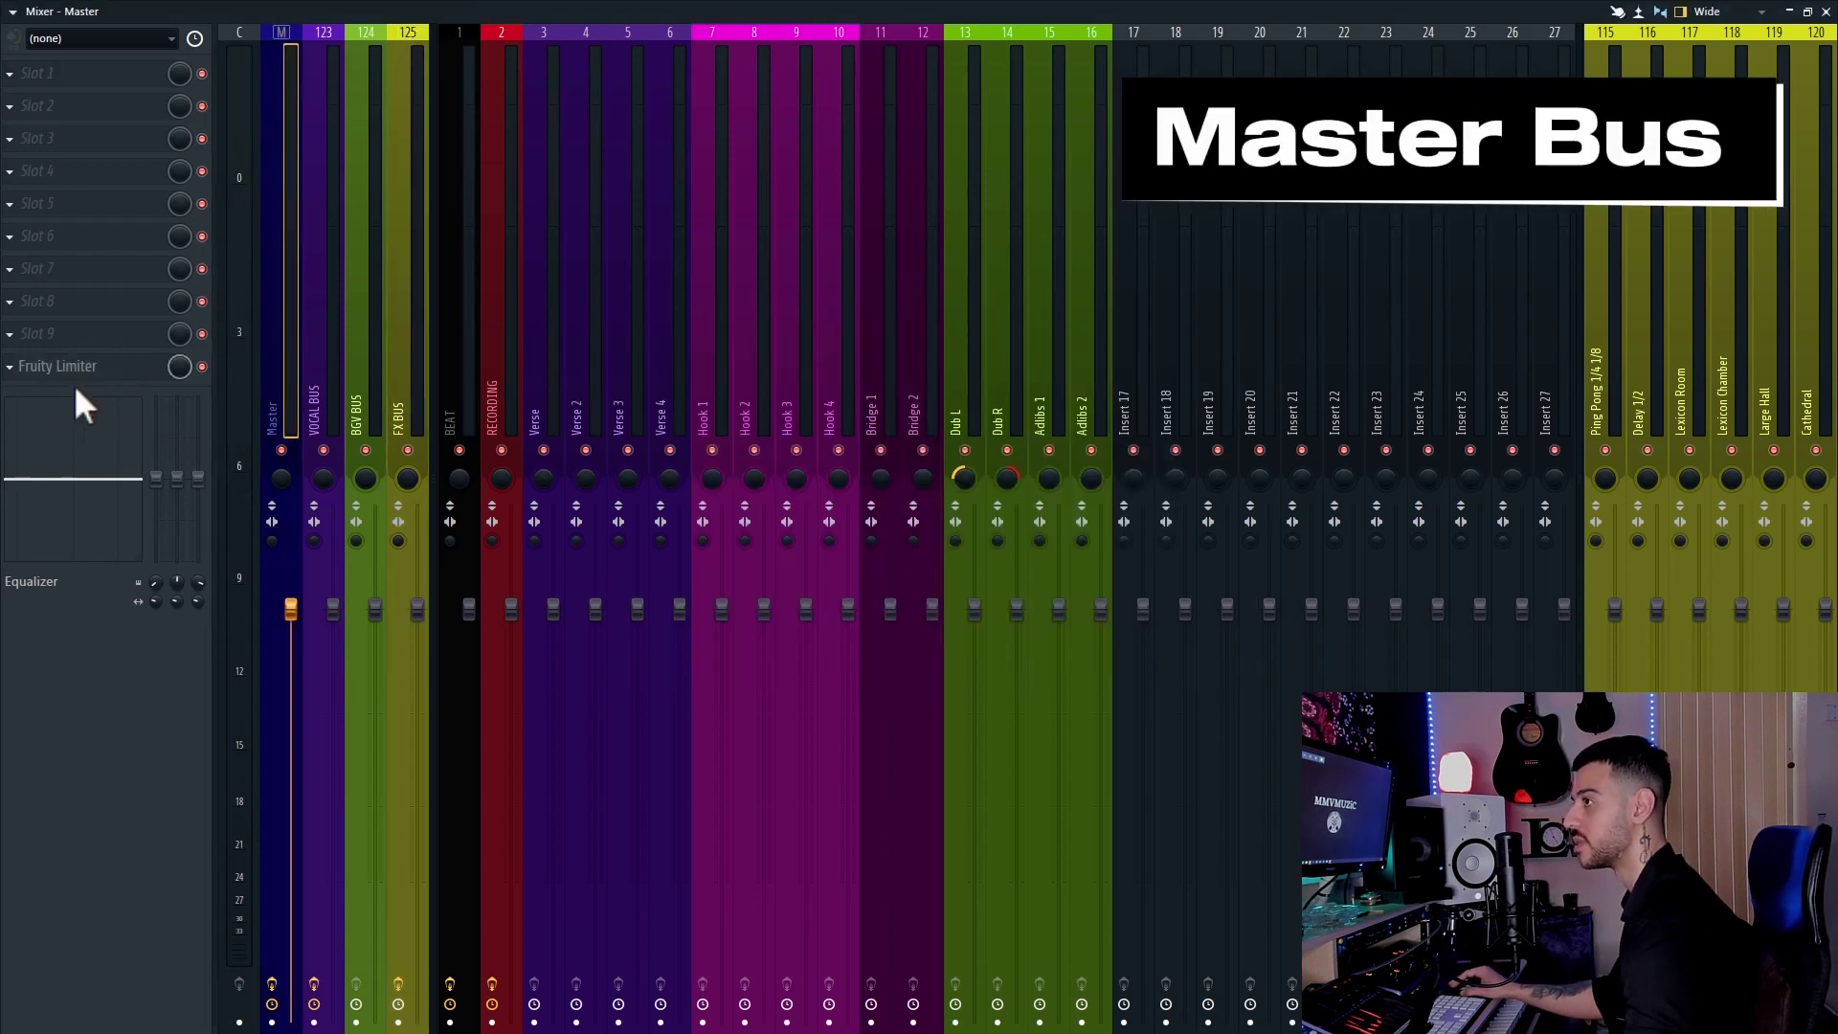
Open the Master's Fruity Limiter (-0.5 dB ceiling) and hide the mixer to show the playlist.
{"action": "left_click", "coordinate": [100, 375]}
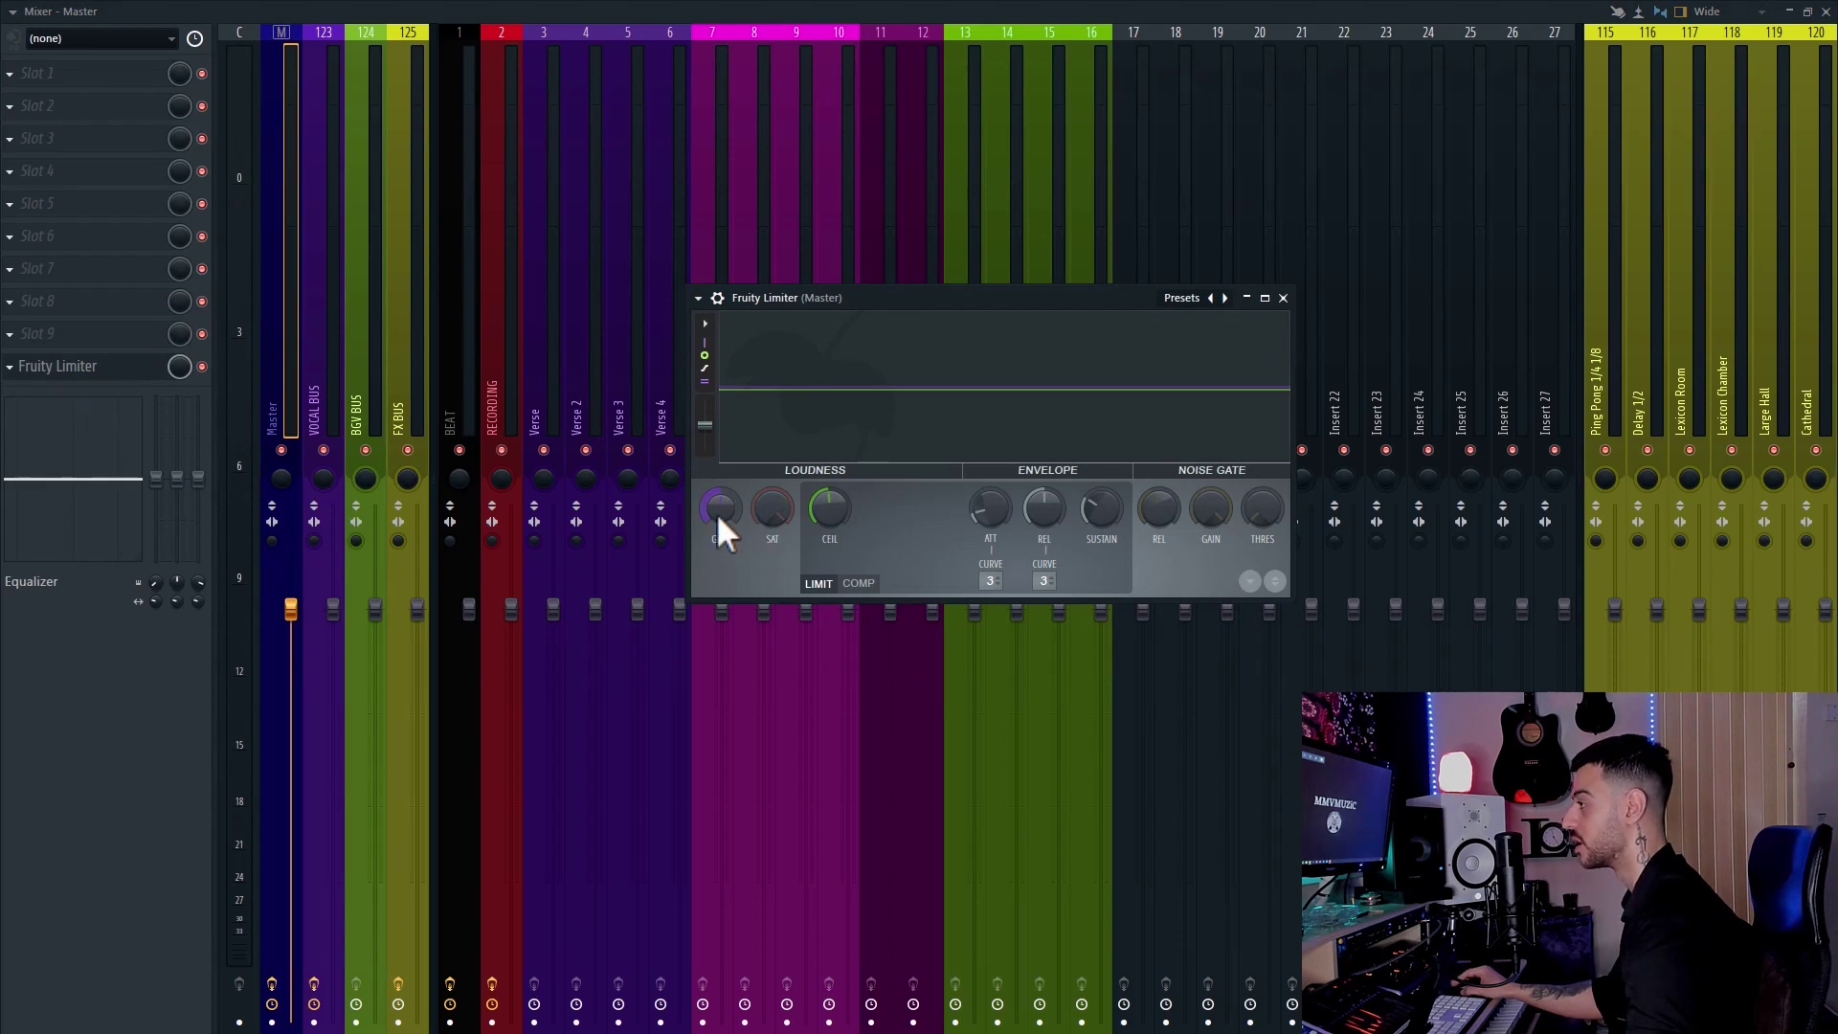
{"action": "key", "text": "F9"}
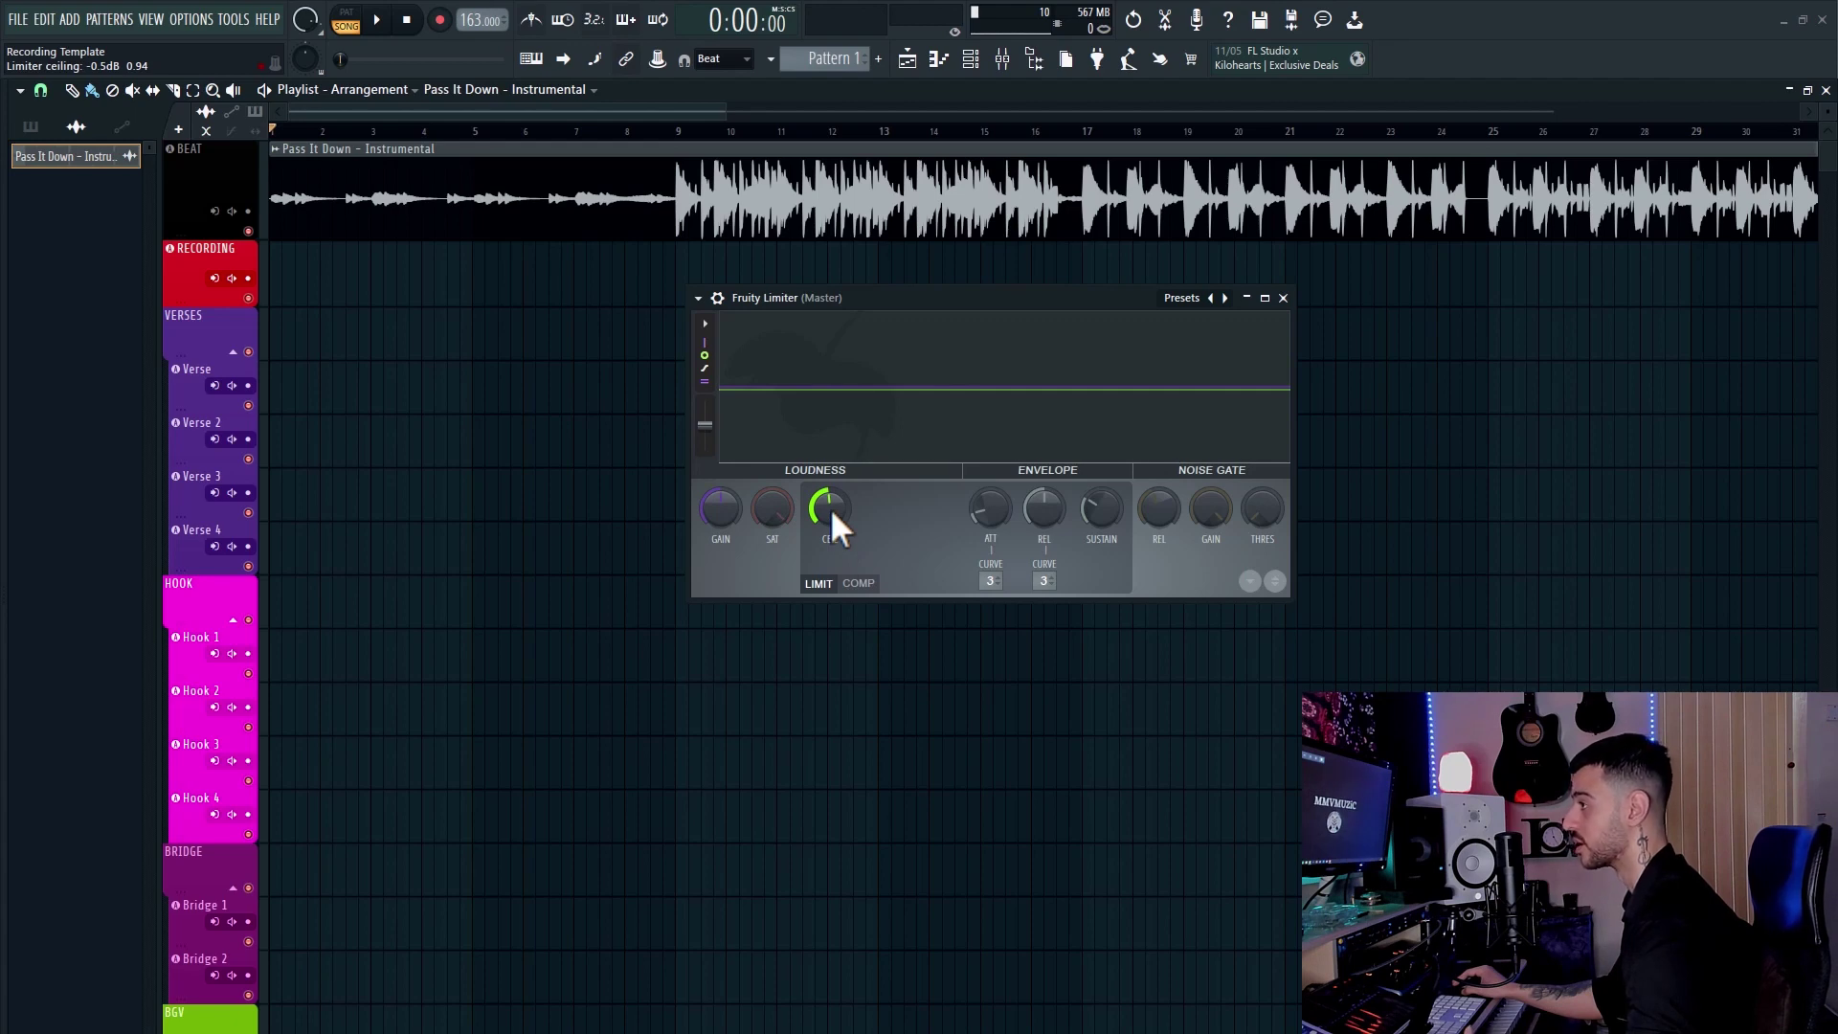
Close the limiter, zoom out the playlist, and dismiss the Verse 4 track menu unchanged.
{"action": "key", "text": "Escape"}
{"action": "scroll", "coordinate": [566, 287], "scroll_direction": "down", "scroll_amount": 2}
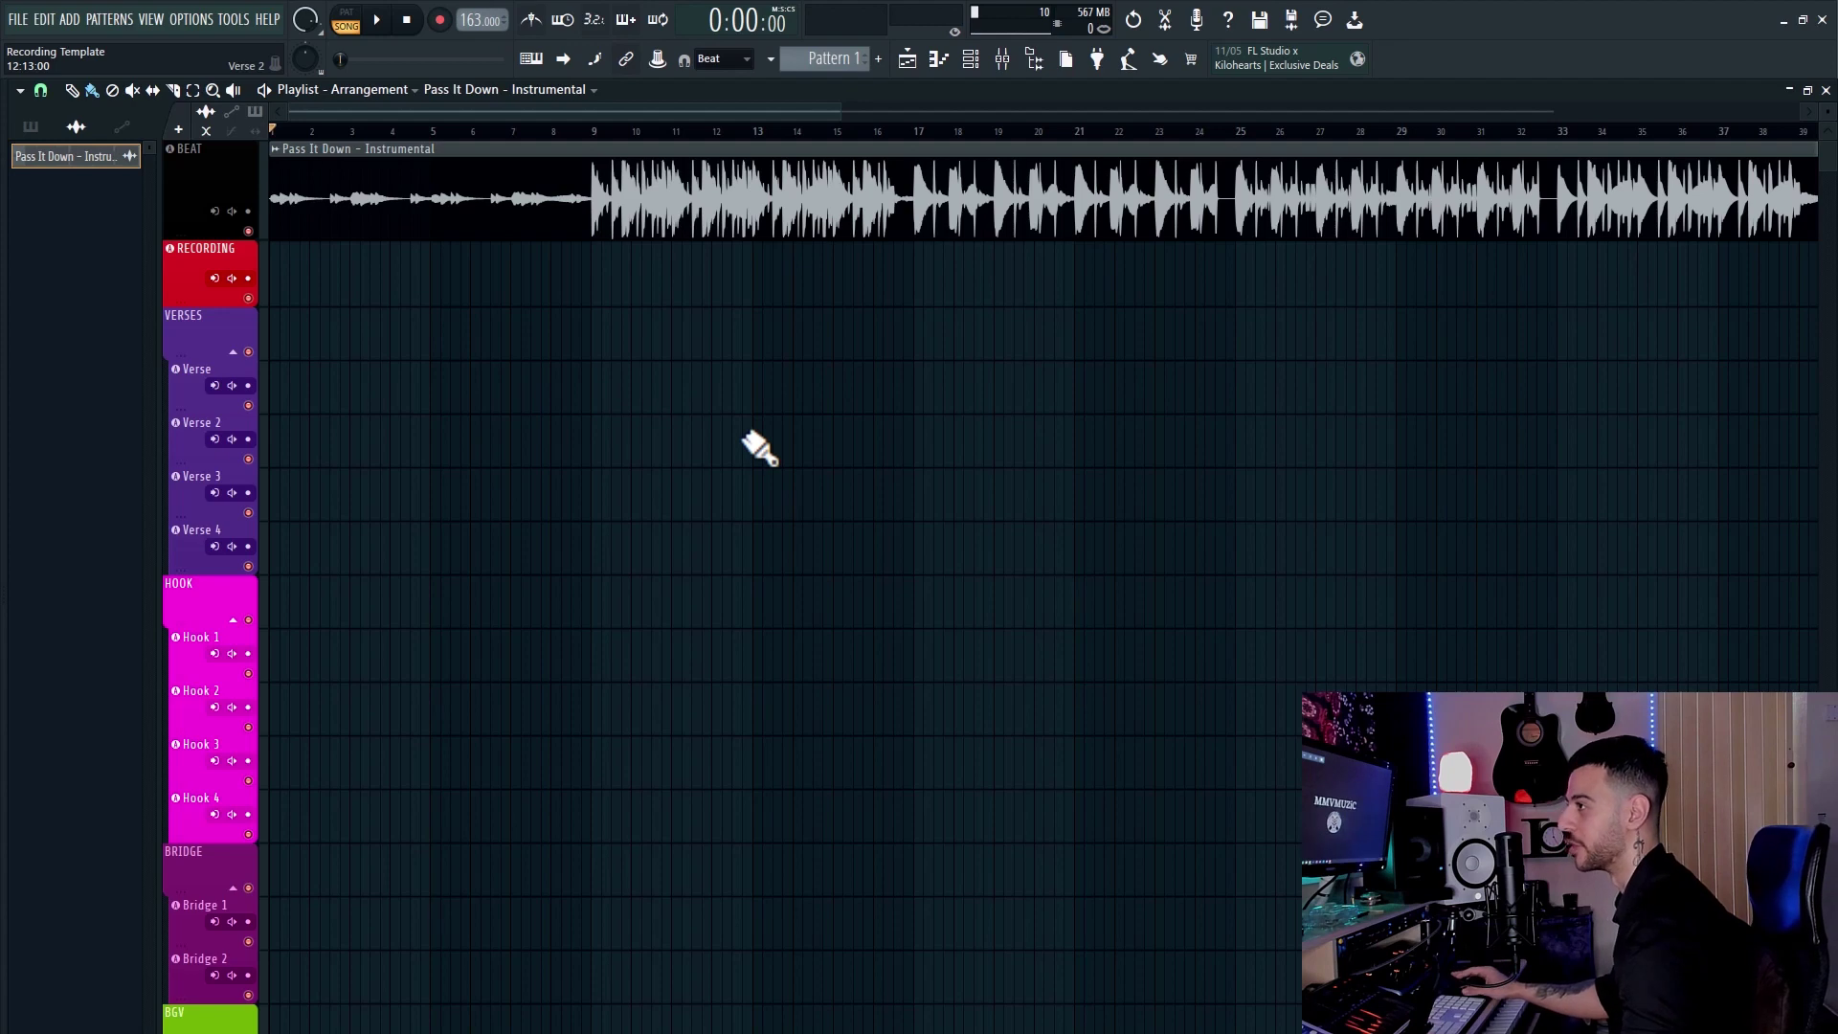
{"action": "scroll", "coordinate": [388, 258], "scroll_direction": "down", "scroll_amount": 2}
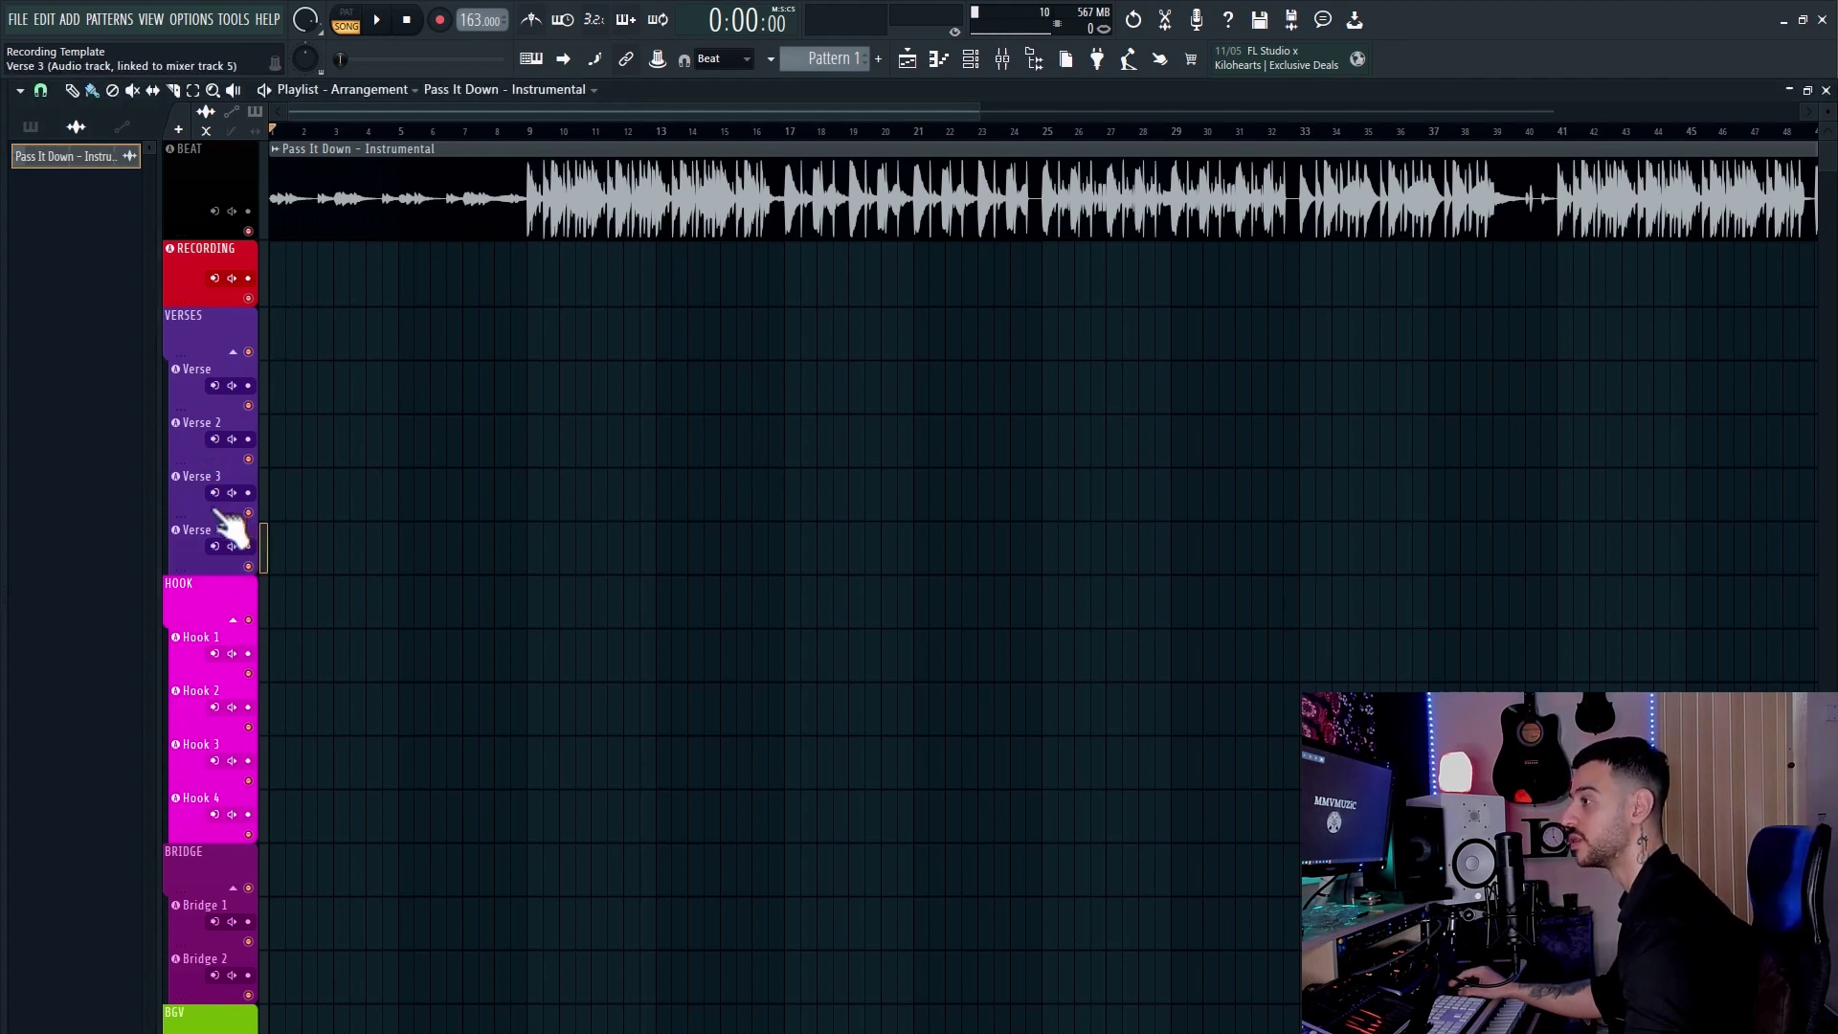
{"action": "right_click", "coordinate": [203, 561]}
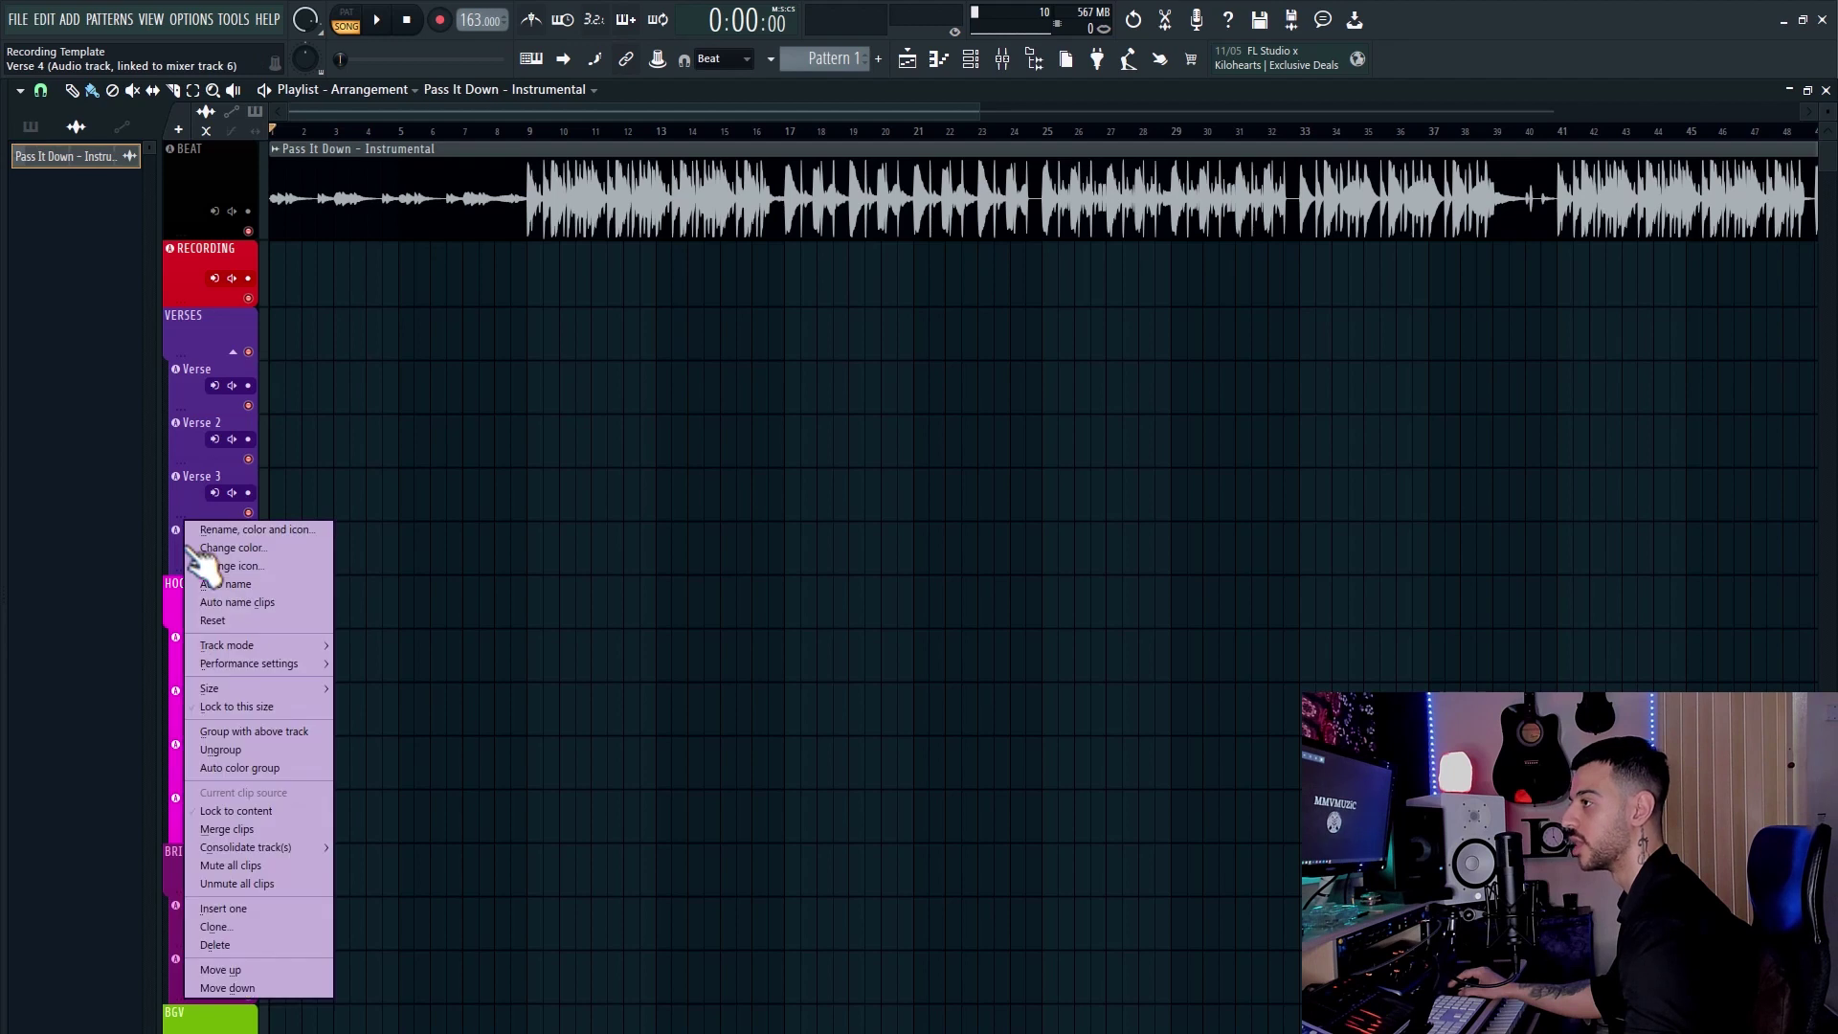
{"action": "left_click", "coordinate": [226, 515]}
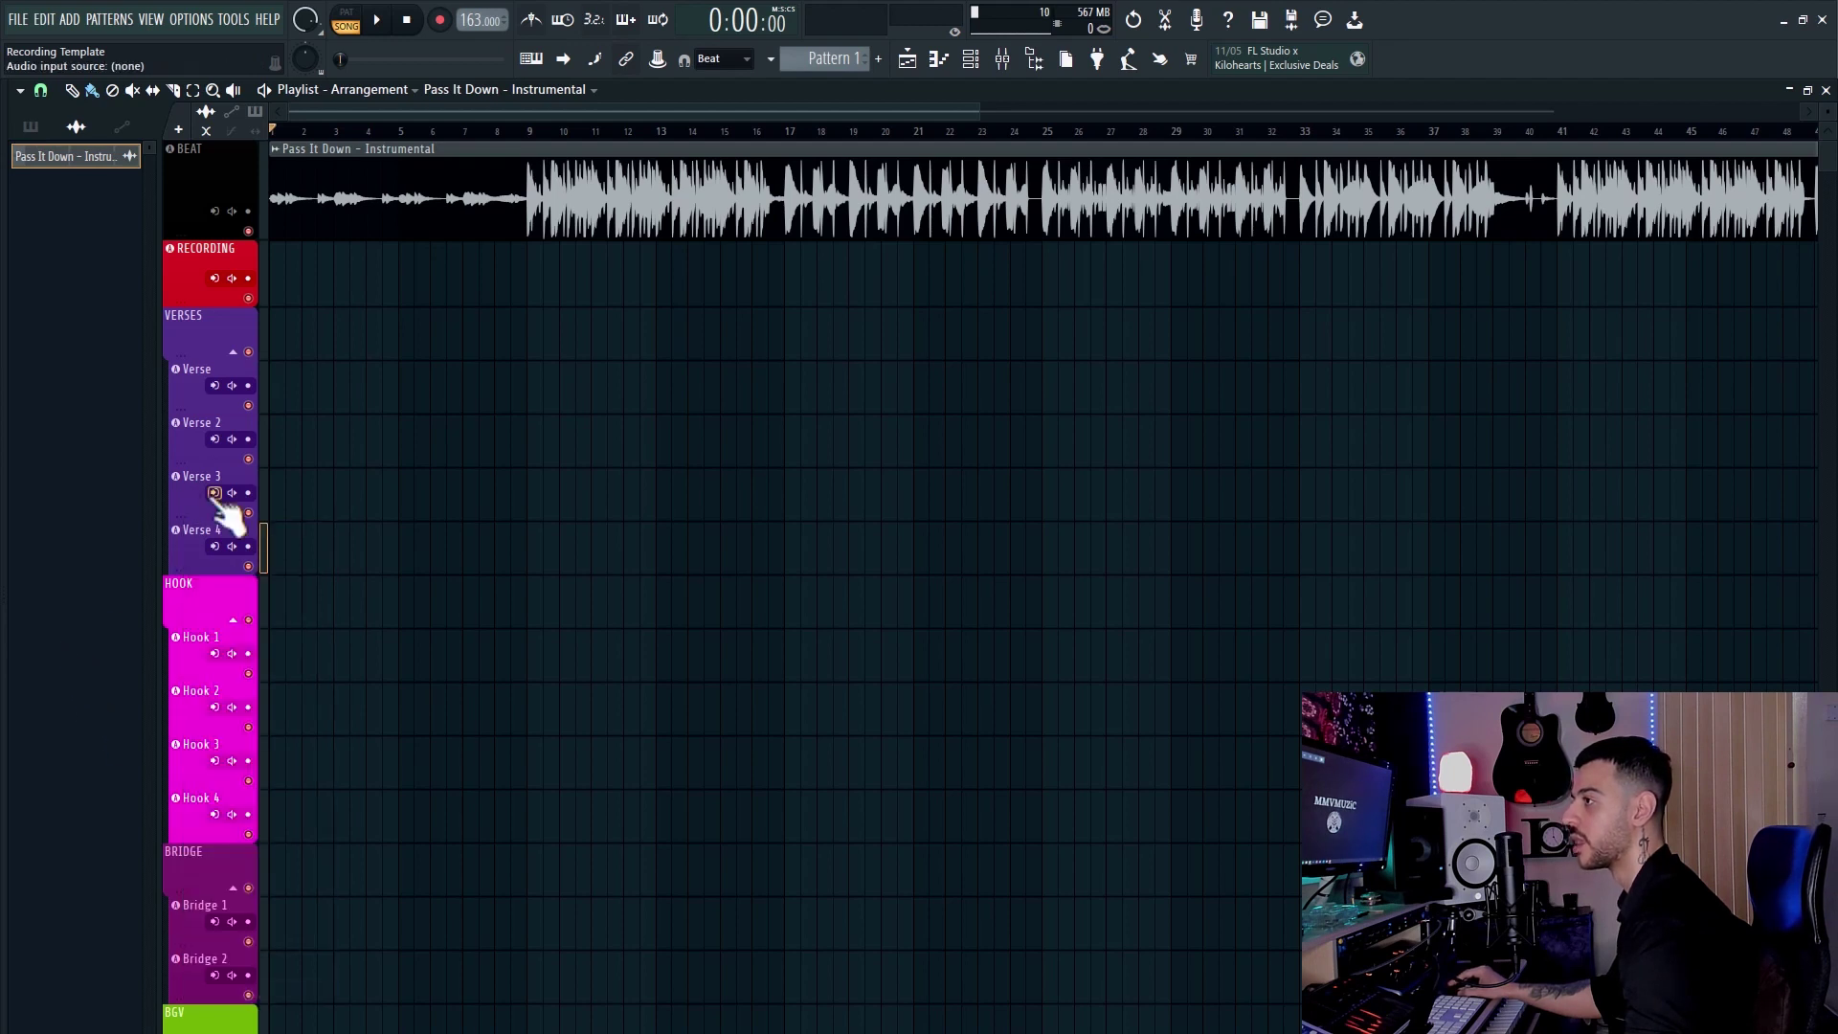
{"action": "scroll", "coordinate": [443, 418], "scroll_direction": "down", "scroll_amount": 1}
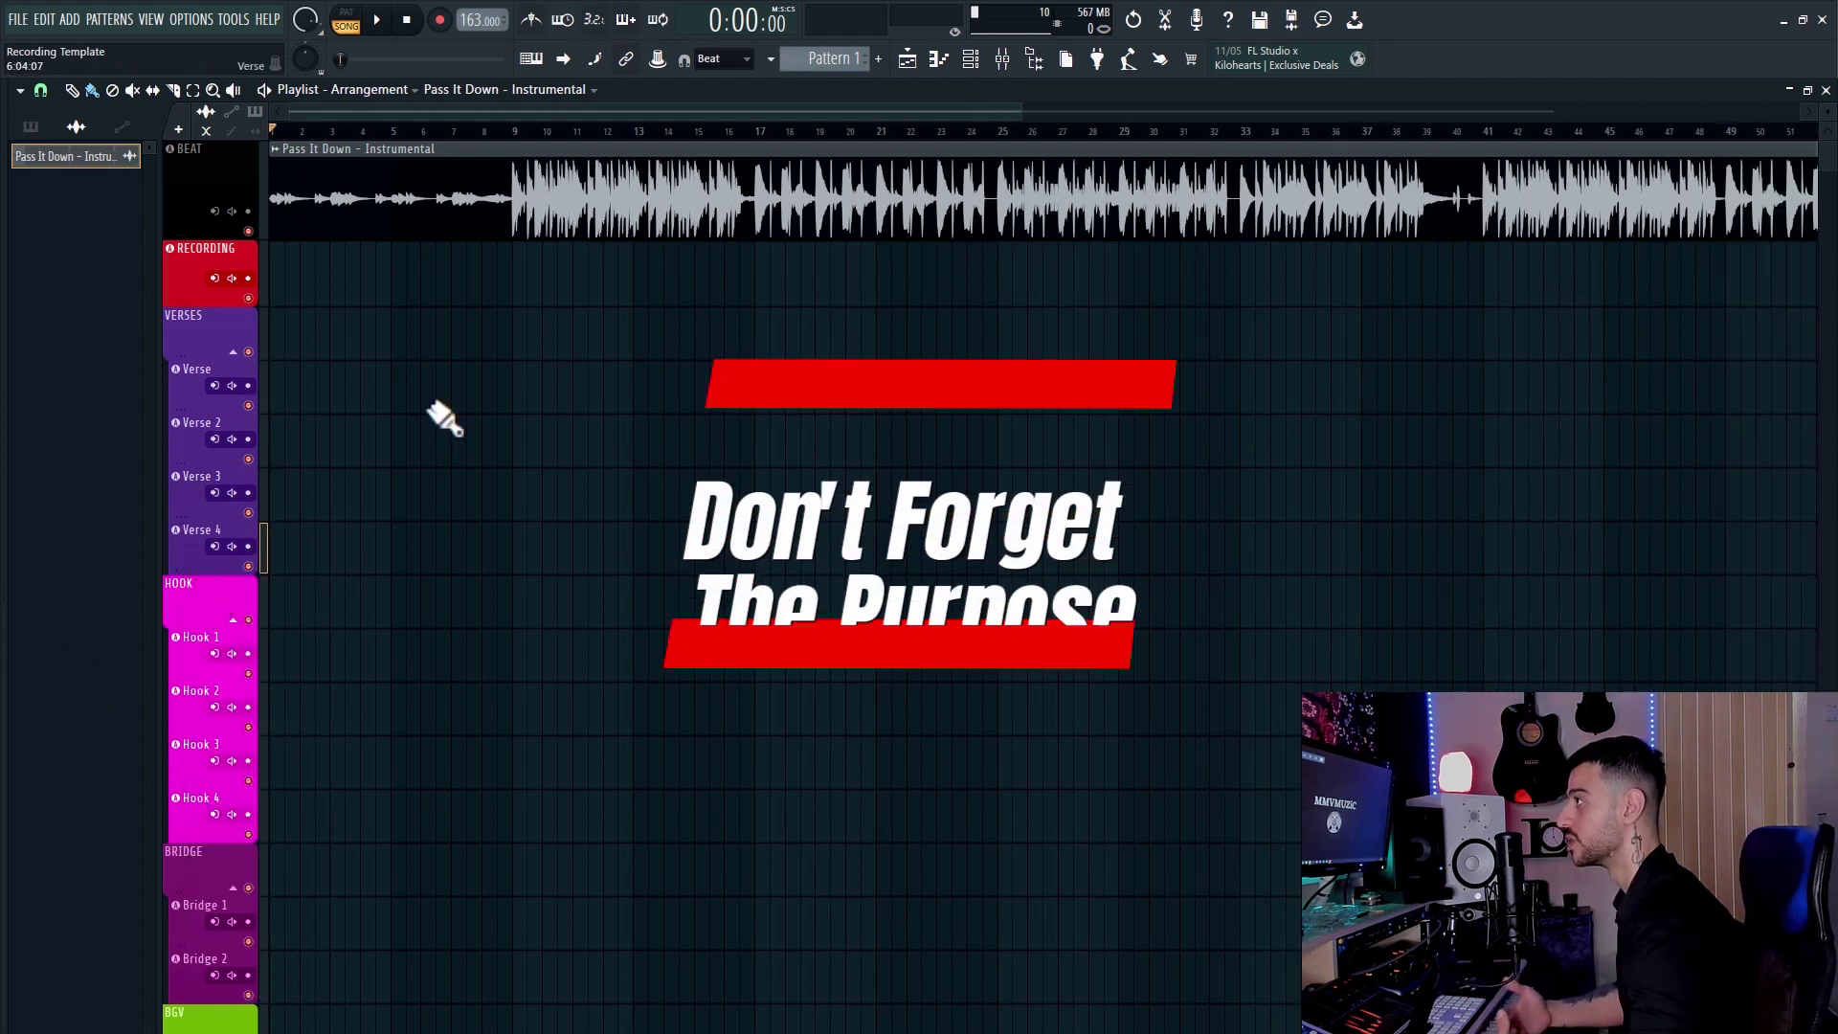